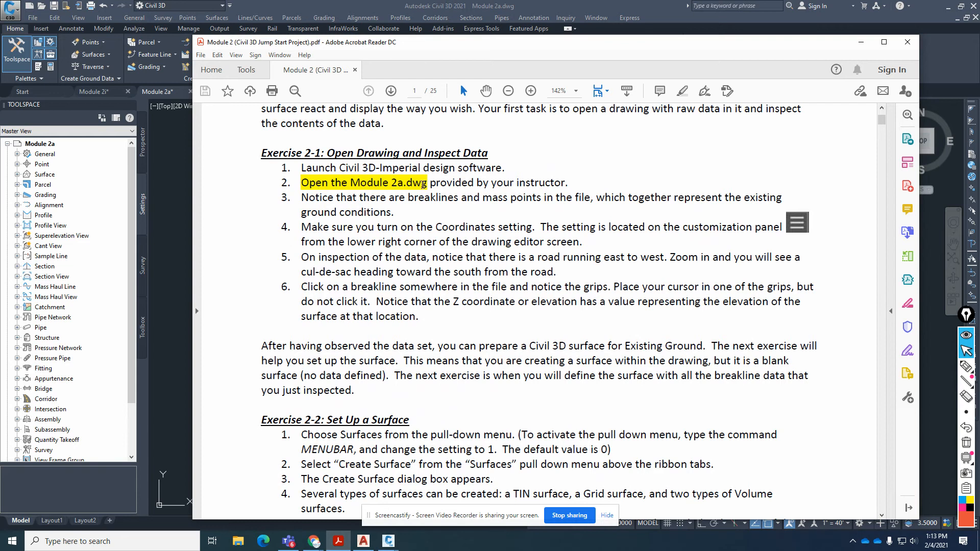
Step: Read the Exercise 2-1 instructions in the module PDF and switch to the Module 2a drawing in Civil 3D
left_click_drag(420, 169, 339, 169)
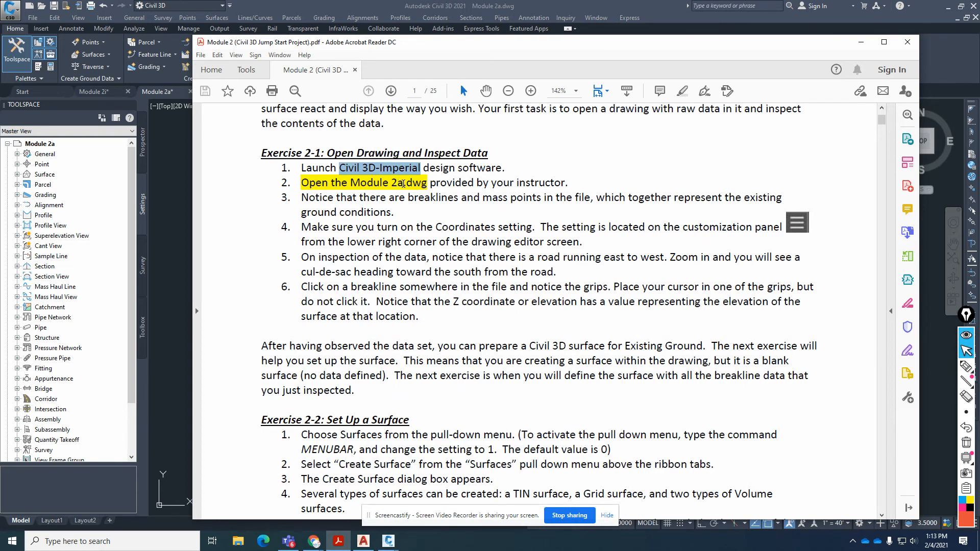
left_click_drag(408, 199, 541, 199)
left_click_drag(656, 48, 979, 84)
left_click(731, 226)
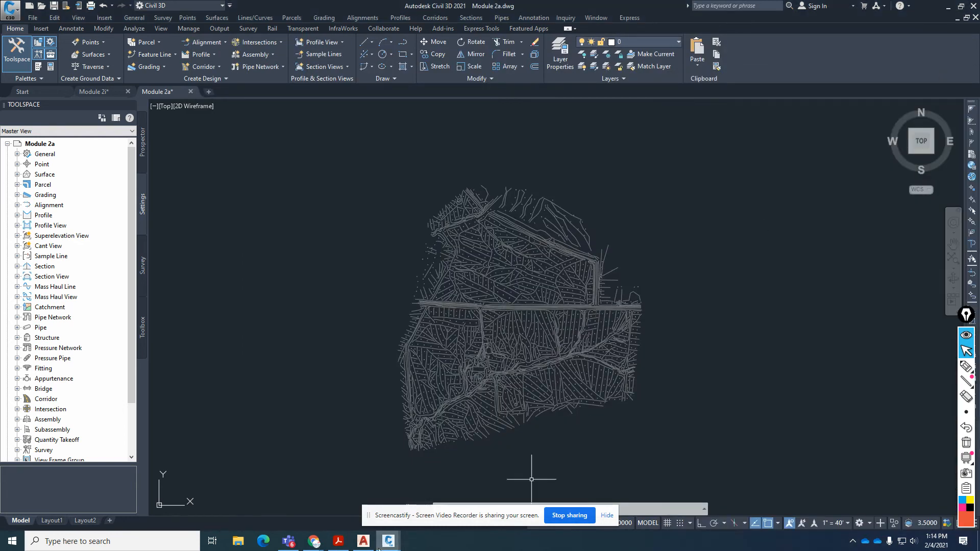
left_click(607, 515)
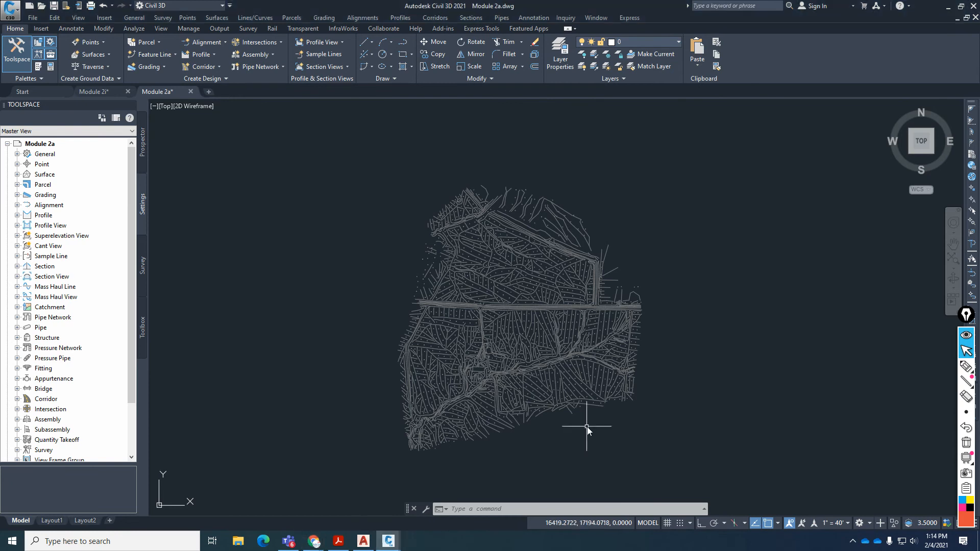
Step: Select a breakline just south of the east-west road to inspect its vertices, and clear the selection
scroll(506, 341, "up", 8)
scroll(496, 341, "up", 2)
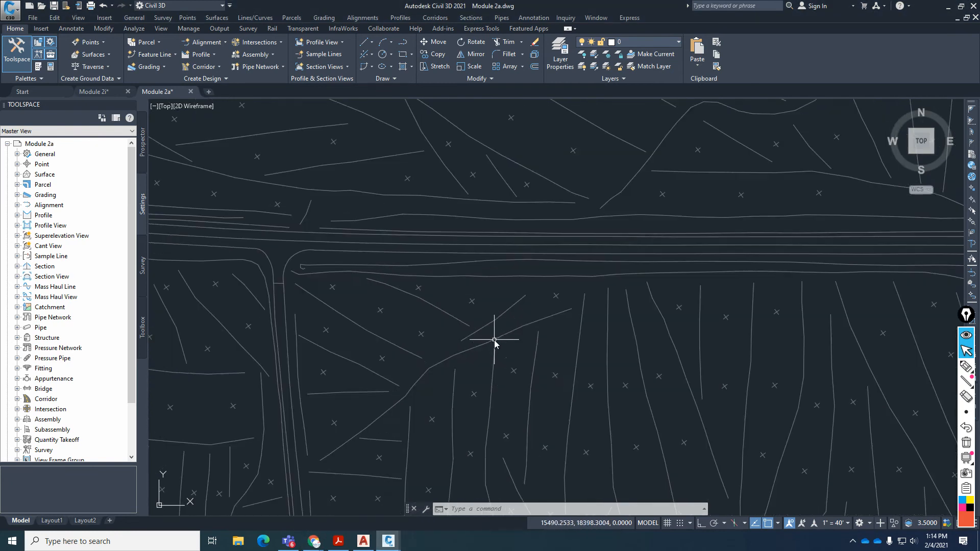
mouse_move(499, 339)
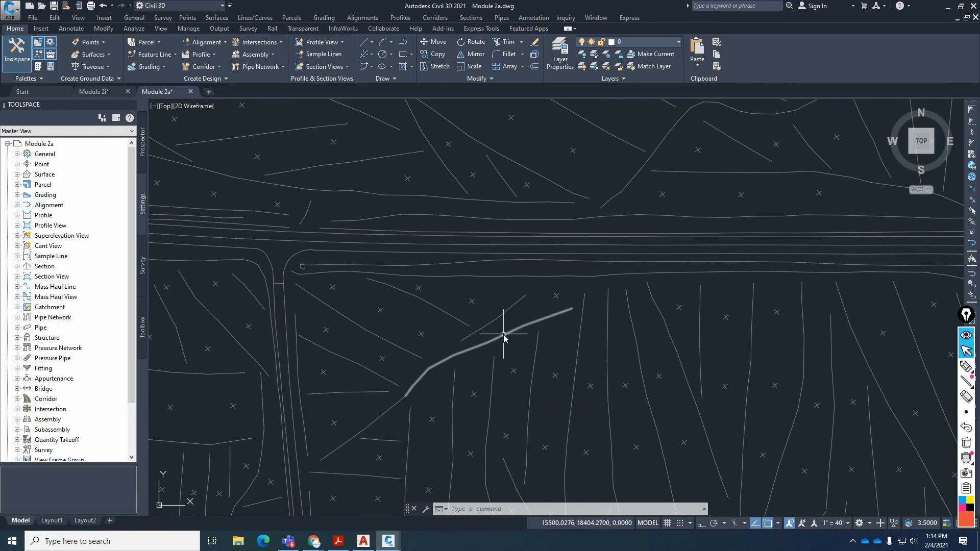
left_click(504, 334)
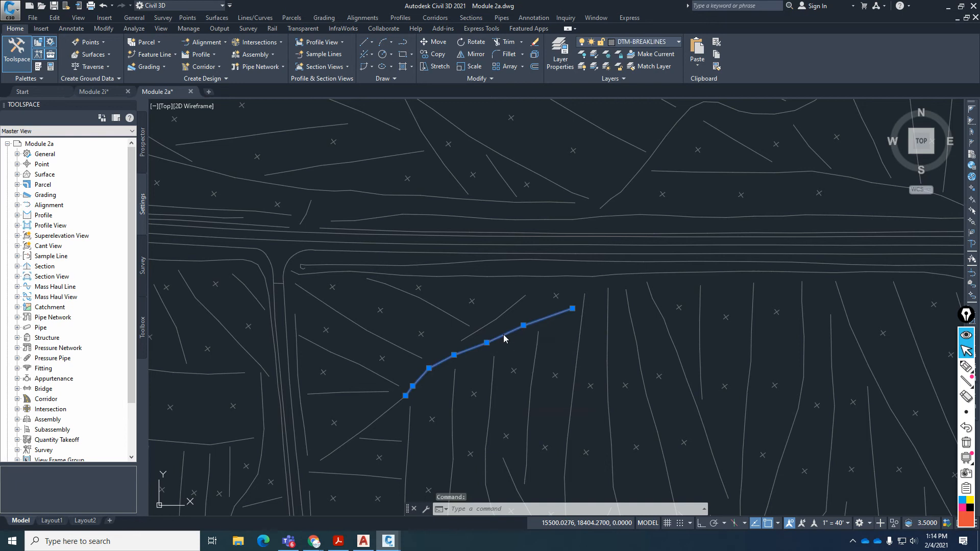
key("Escape")
key("Escape")
Step: Inspect the vertices of the long diagonal breakline north of the east-west road, and clear the selection
scroll(524, 399, "down", 5)
scroll(440, 258, "up", 5)
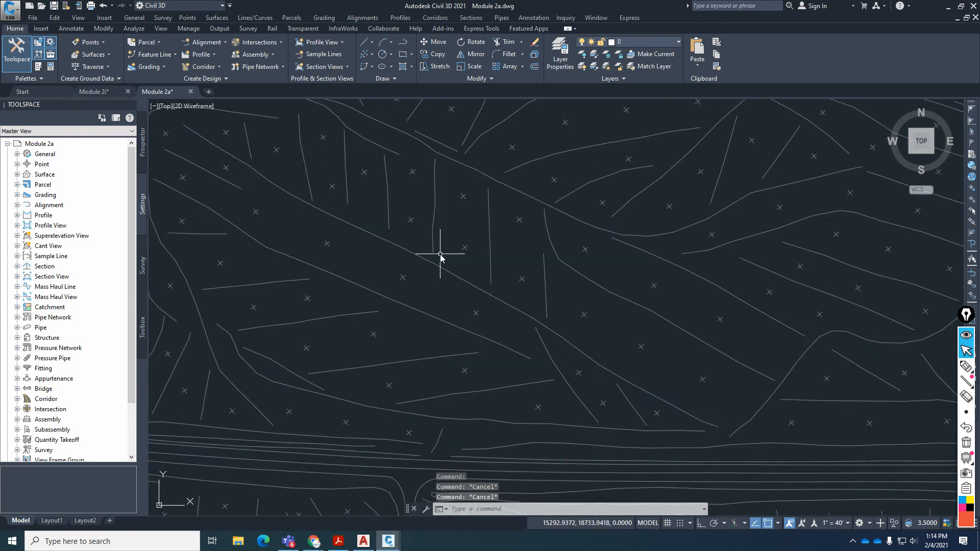
left_click(438, 263)
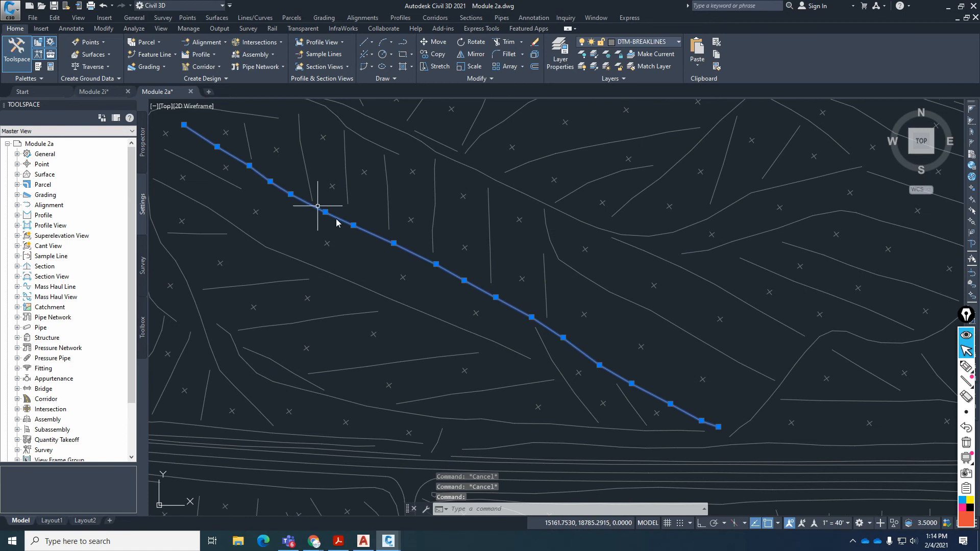
scroll(633, 381, "down", 2)
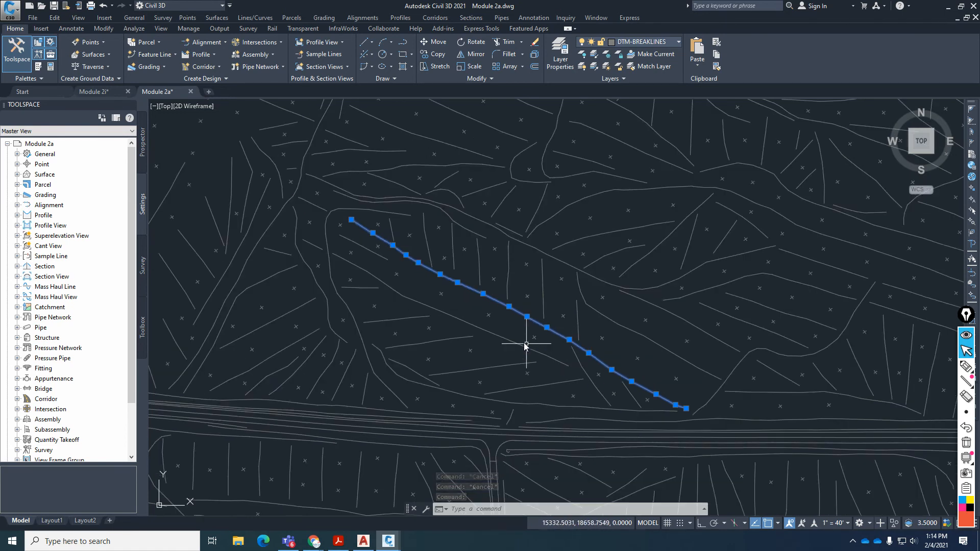
key("Escape")
key("Escape")
scroll(484, 324, "up", 2)
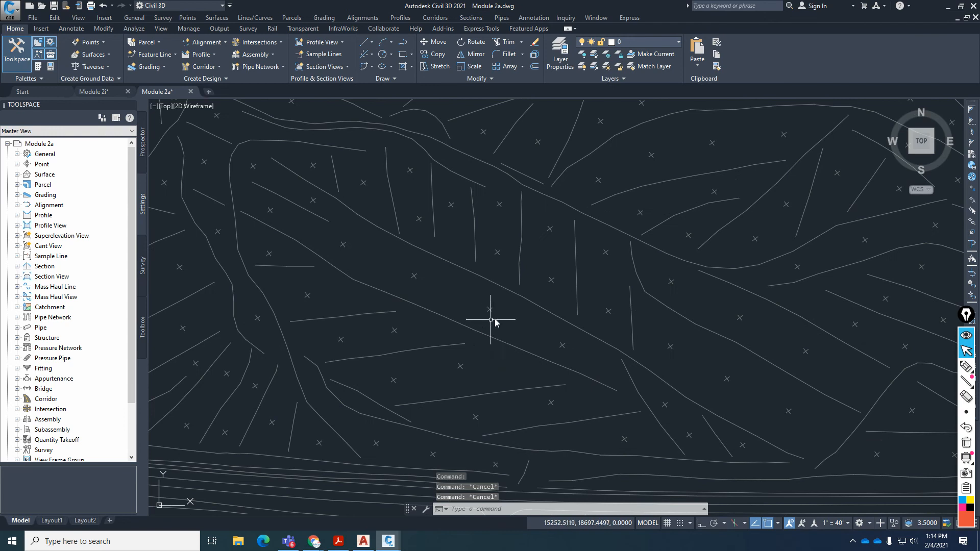
left_click(454, 266)
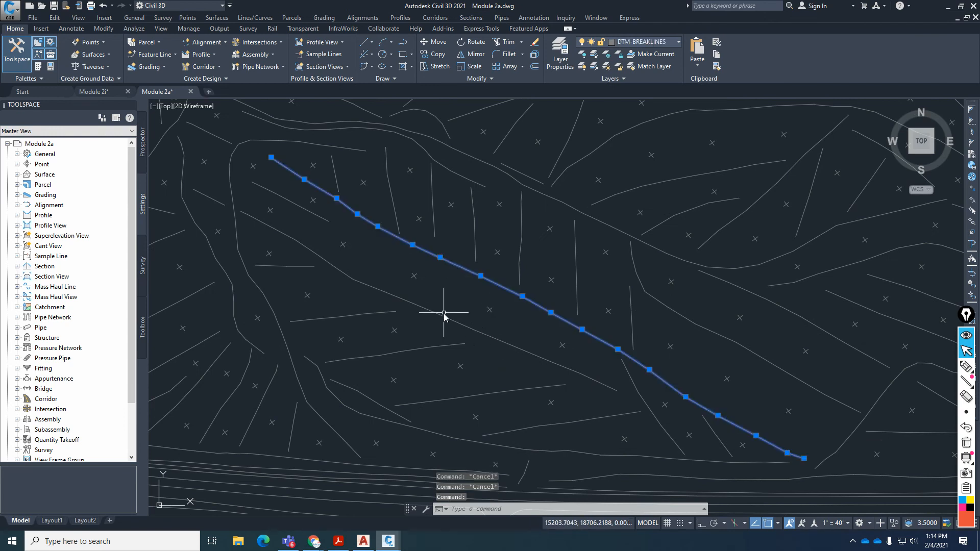
key("Delete")
Step: Select several mass points around the long diagonal breakline to inspect them, and clear the selection
left_click(391, 258)
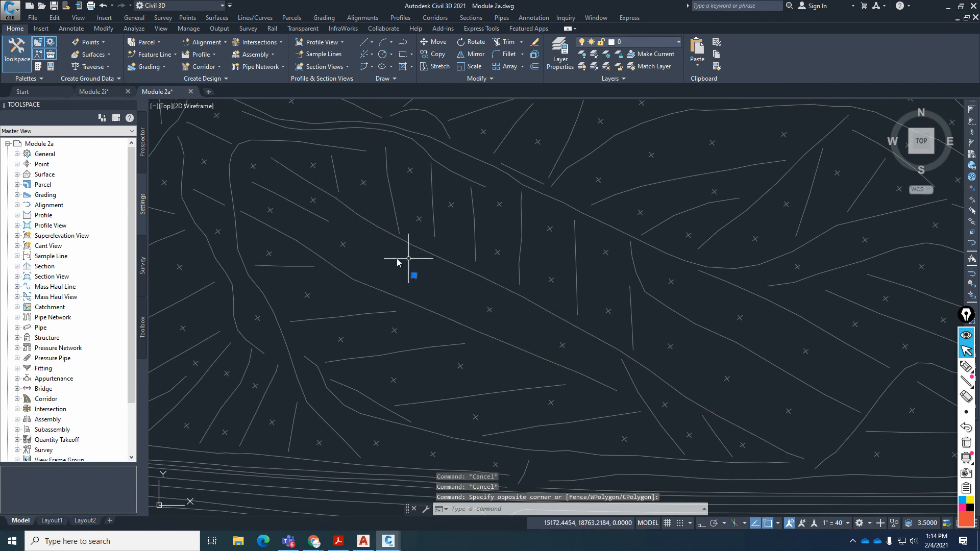
left_click(466, 186)
left_click(484, 294)
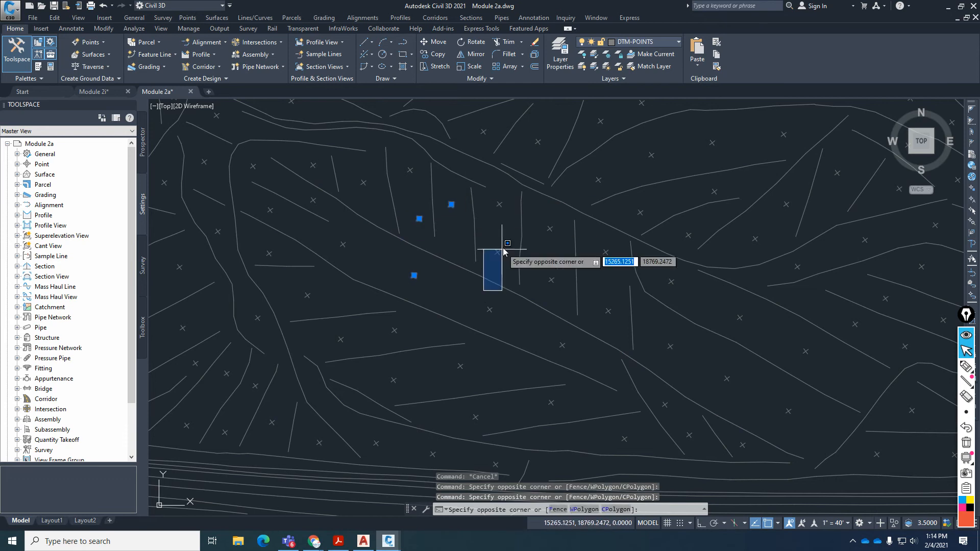
left_click(510, 240)
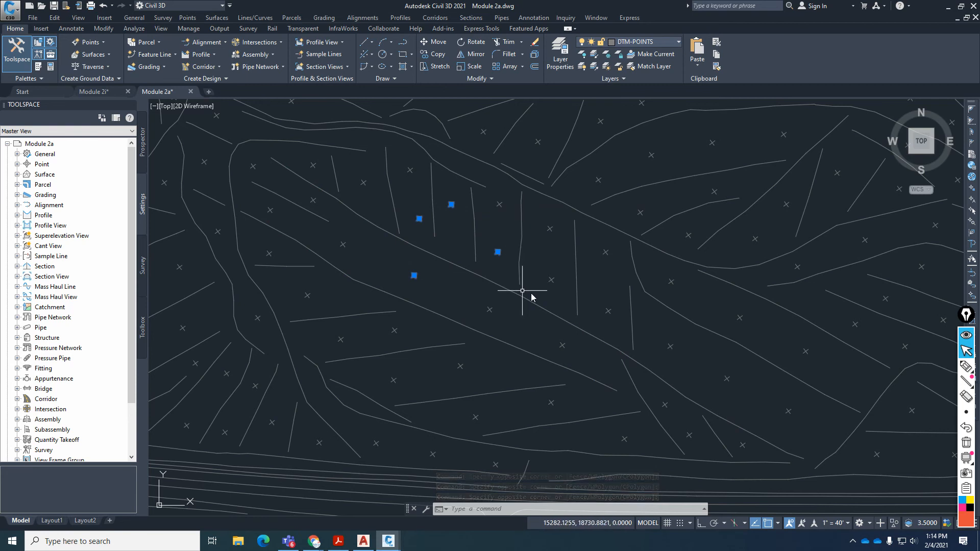
key("Escape")
key("Escape")
Step: Examine the whole site, including the east-west road and the cul-de-sac heading south from it
scroll(461, 277, "down", 10)
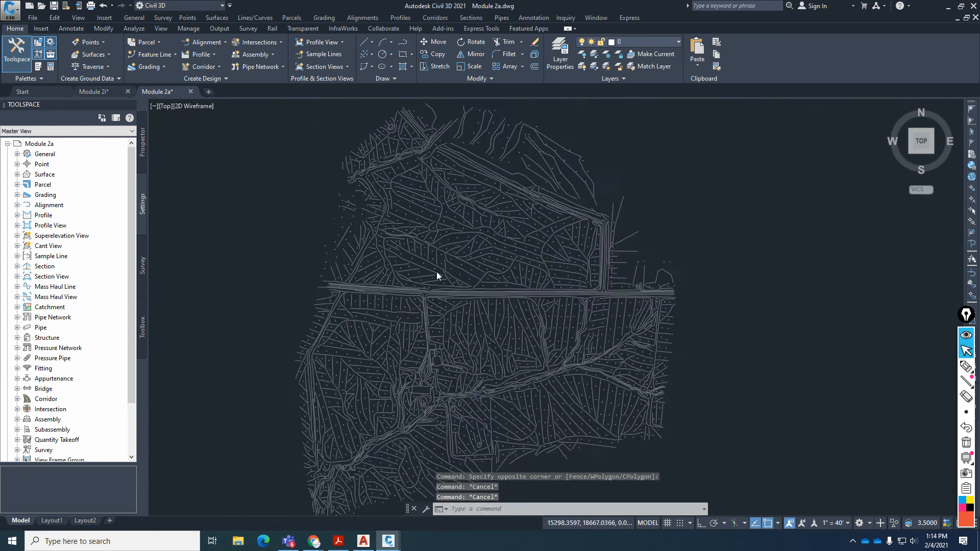
scroll(467, 280, "up", 2)
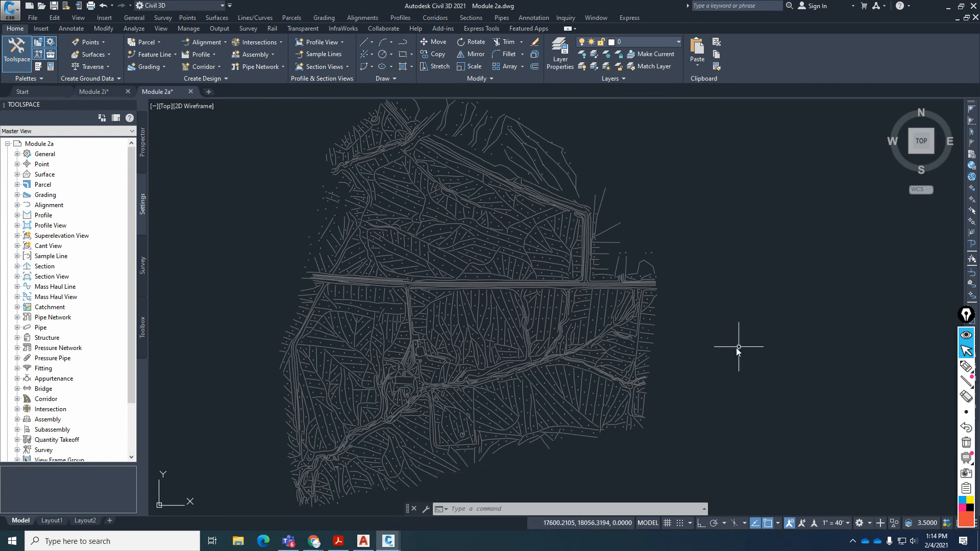
scroll(400, 366, "up", 5)
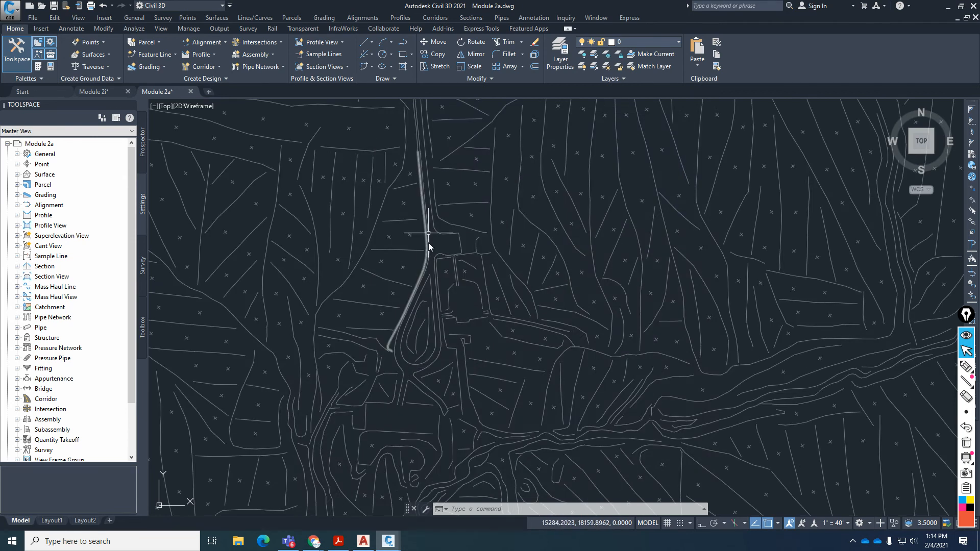
scroll(422, 332, "down", 6)
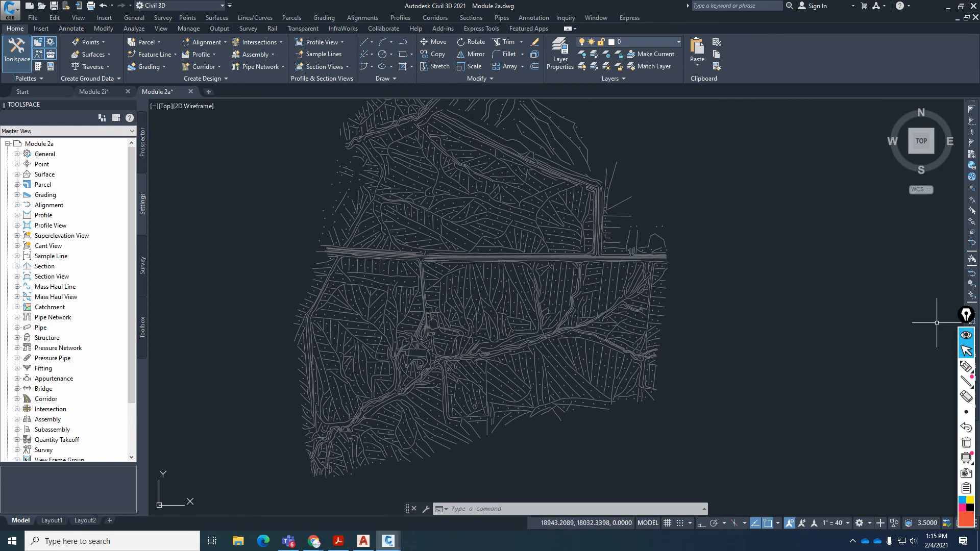
Step: Toggle the Coordinates display off and back on in the status bar customization, leaving it on
key("alt+Tab")
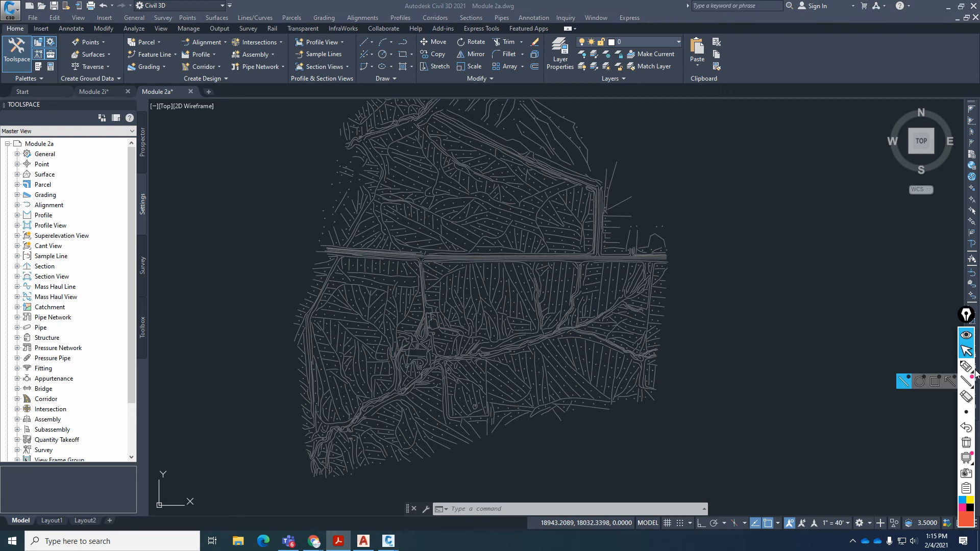
left_click(966, 335)
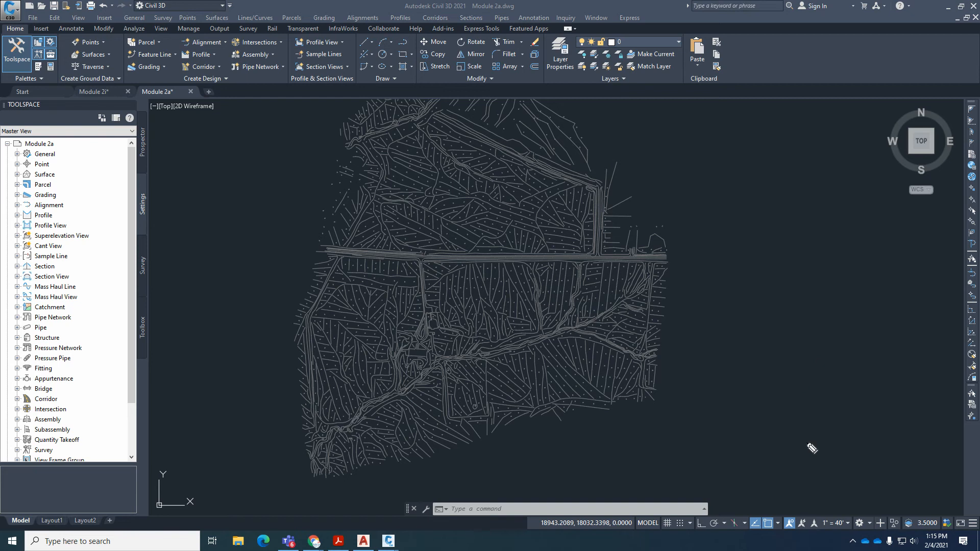
mouse_move(638, 512)
left_mouse_down()
mouse_move(532, 511)
mouse_move(543, 539)
mouse_move(634, 536)
mouse_move(573, 502)
mouse_move(526, 511)
left_mouse_up()
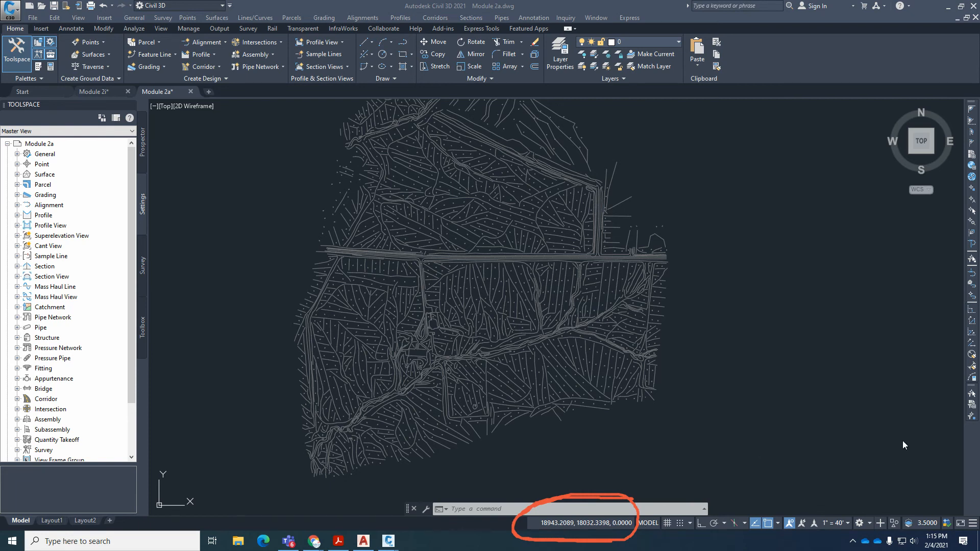
left_click(973, 524)
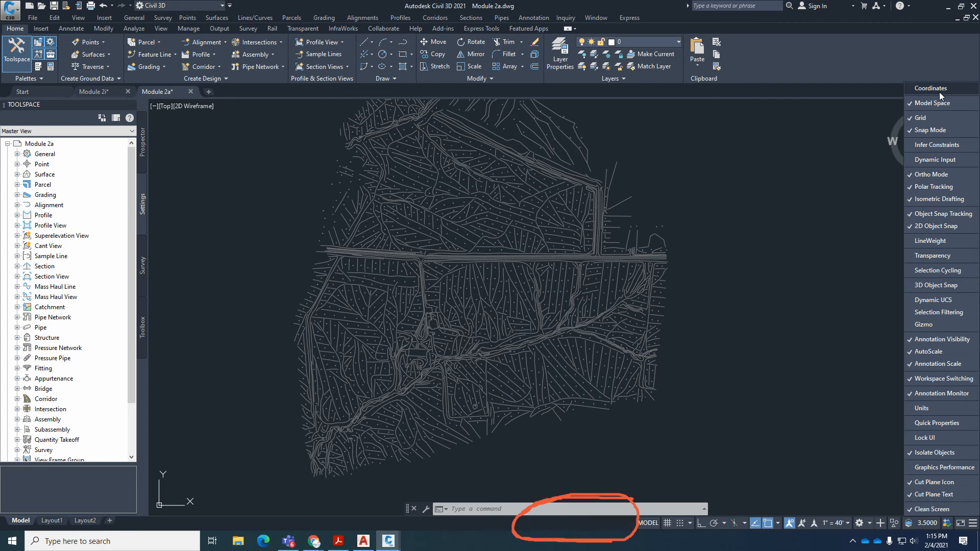
left_click(773, 320)
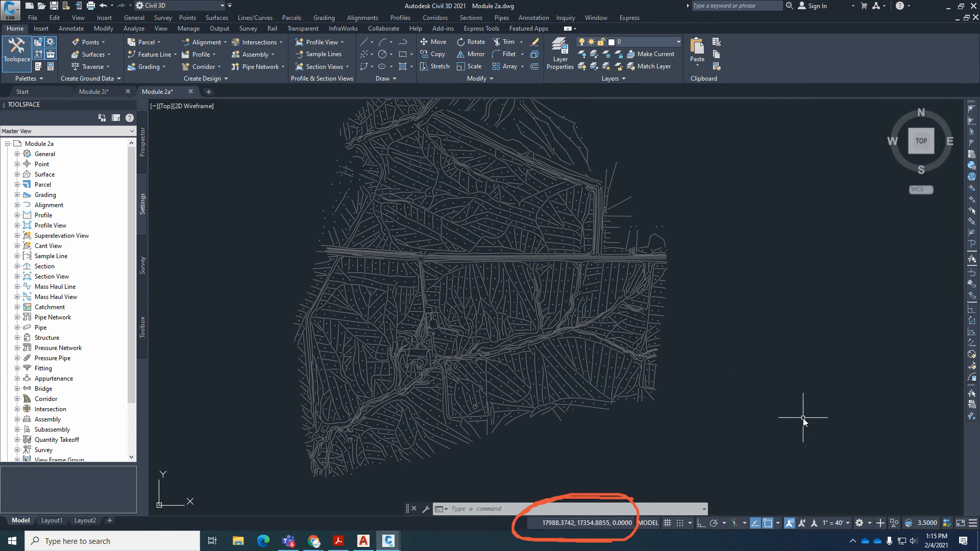
Step: Select the breakline just north of the road, check the Z coordinate at its grips, and clear the selection
scroll(791, 442, "down", 1)
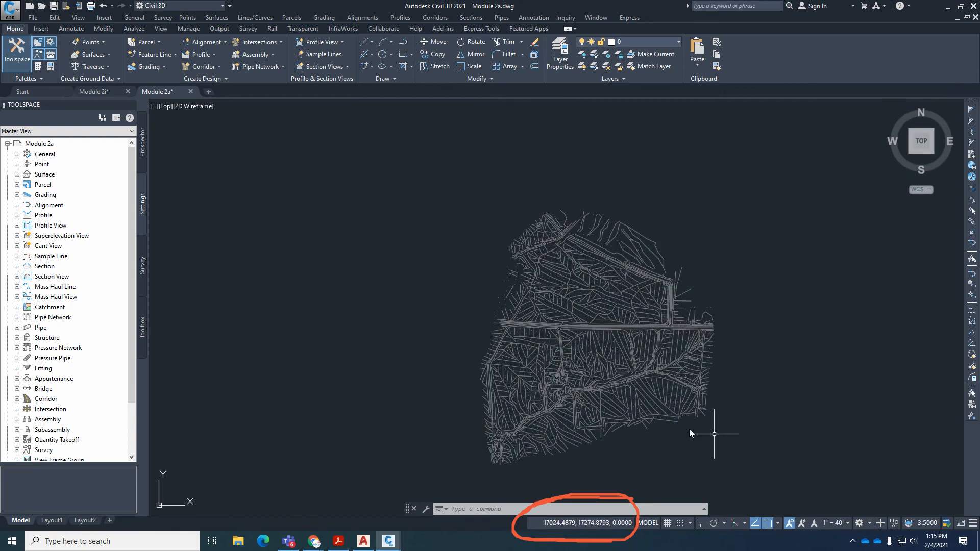
scroll(646, 373, "up", 2)
scroll(601, 339, "up", 3)
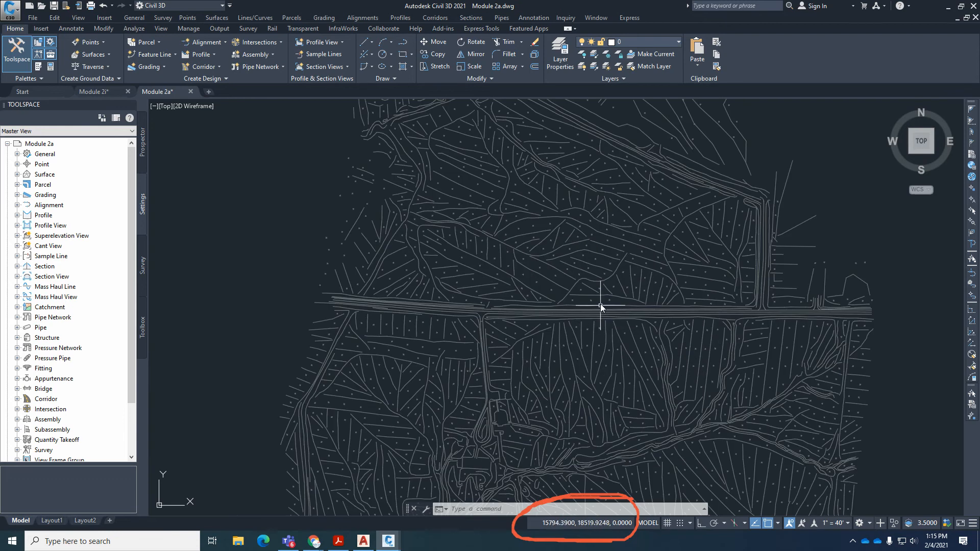
scroll(602, 284, "up", 3)
scroll(595, 287, "up", 3)
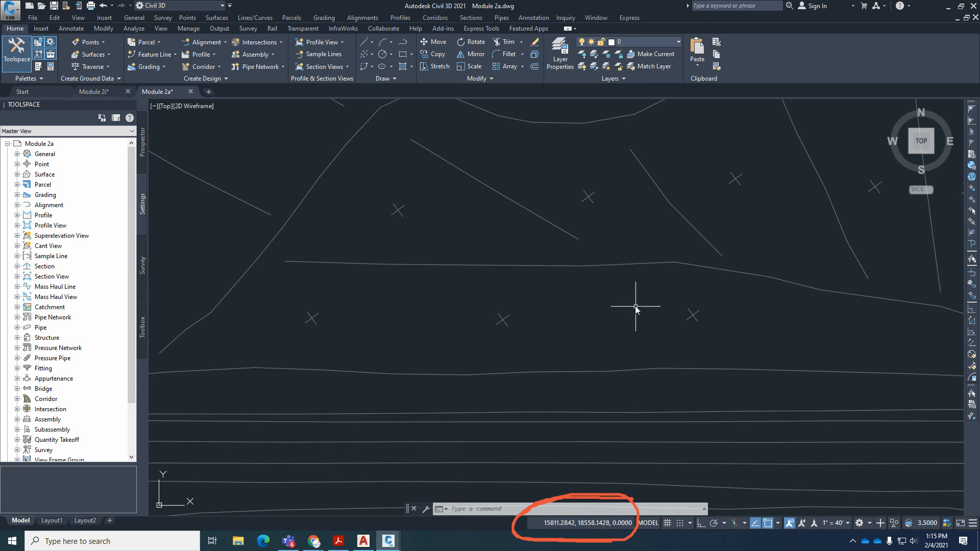
left_click(599, 269)
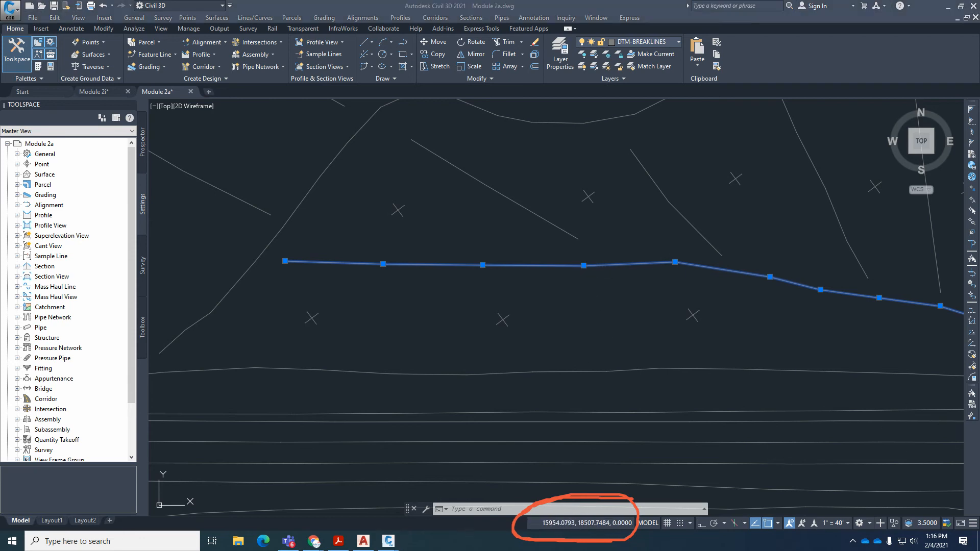
mouse_move(605, 439)
left_mouse_down()
mouse_move(618, 510)
mouse_move(632, 500)
mouse_move(624, 516)
left_mouse_up()
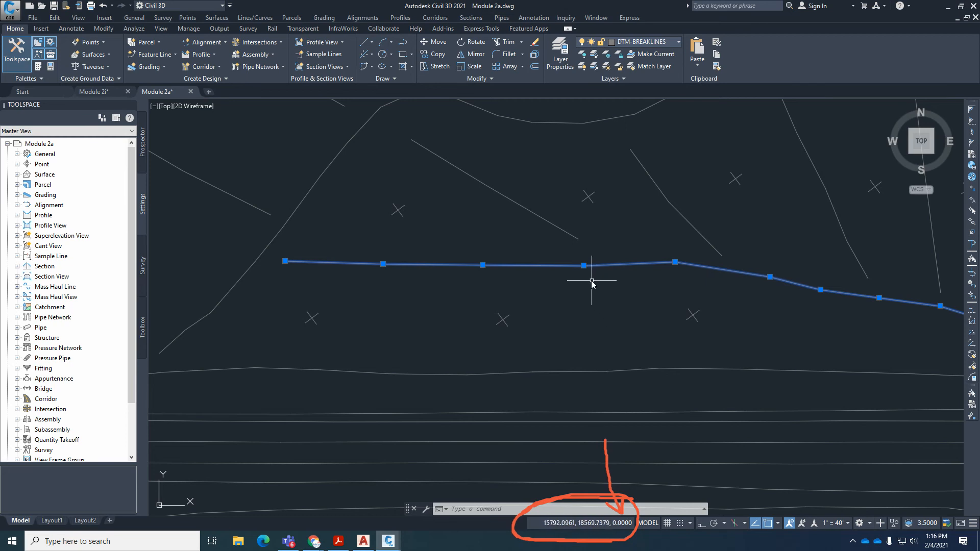
mouse_move(584, 266)
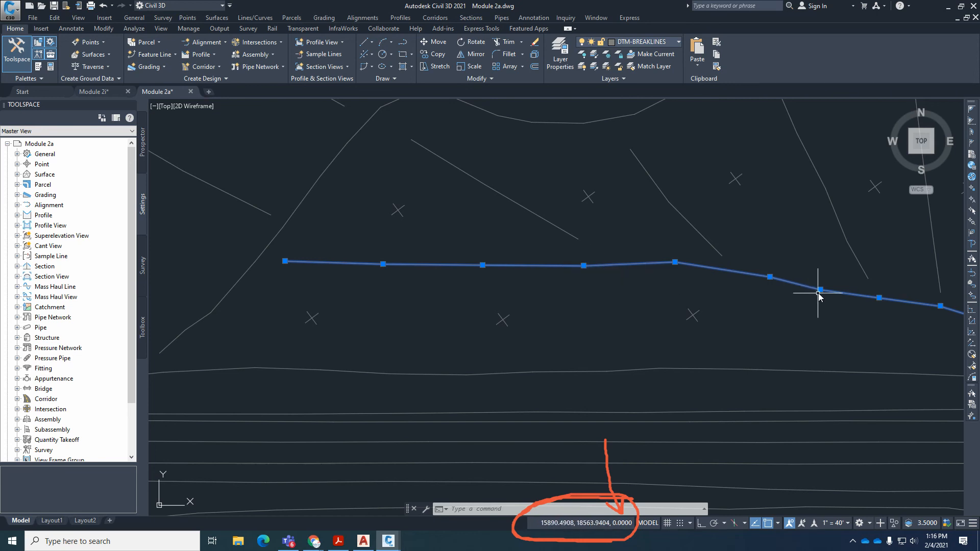
mouse_move(820, 290)
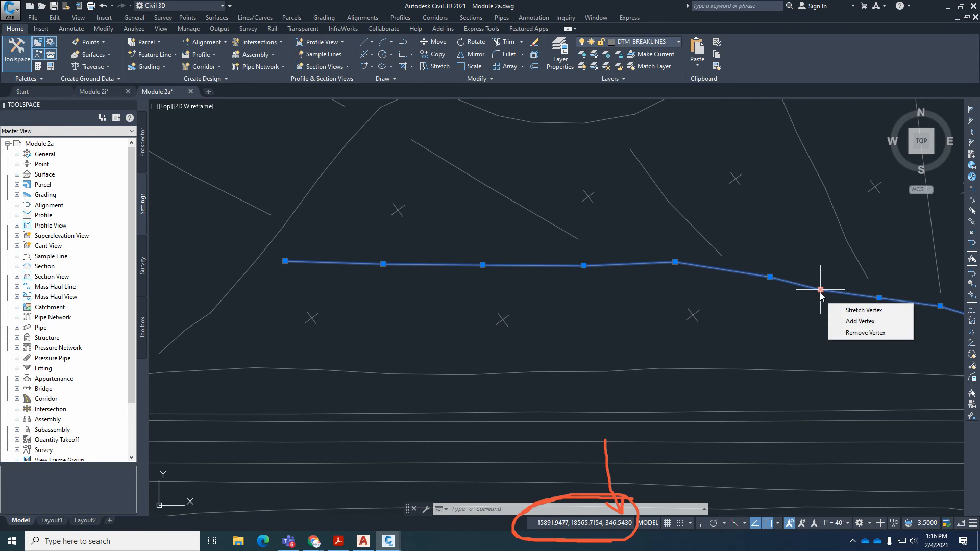
key("Escape")
key("Escape")
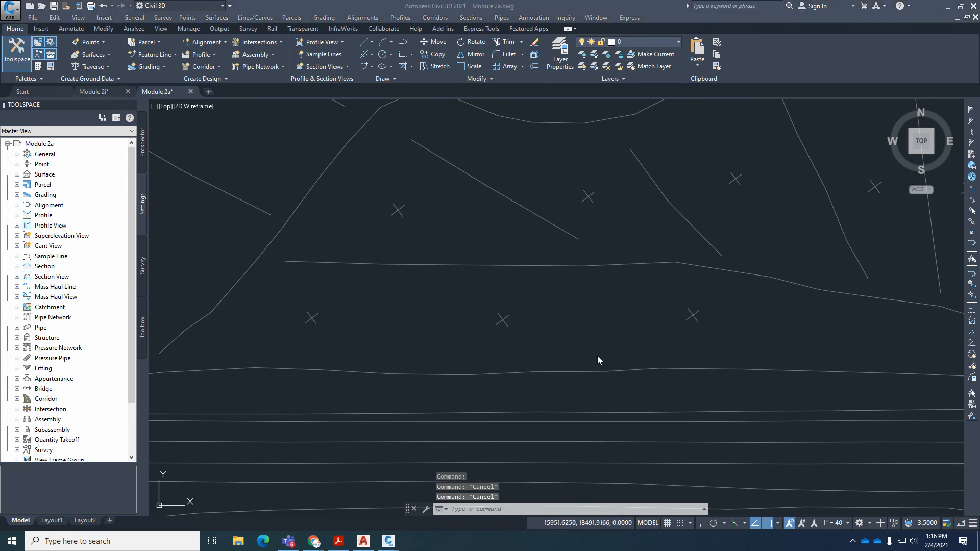
Step: Orbit the entire data set from plan into a low-angle 3D view to examine its terrain relief
scroll(592, 344, "down", 8)
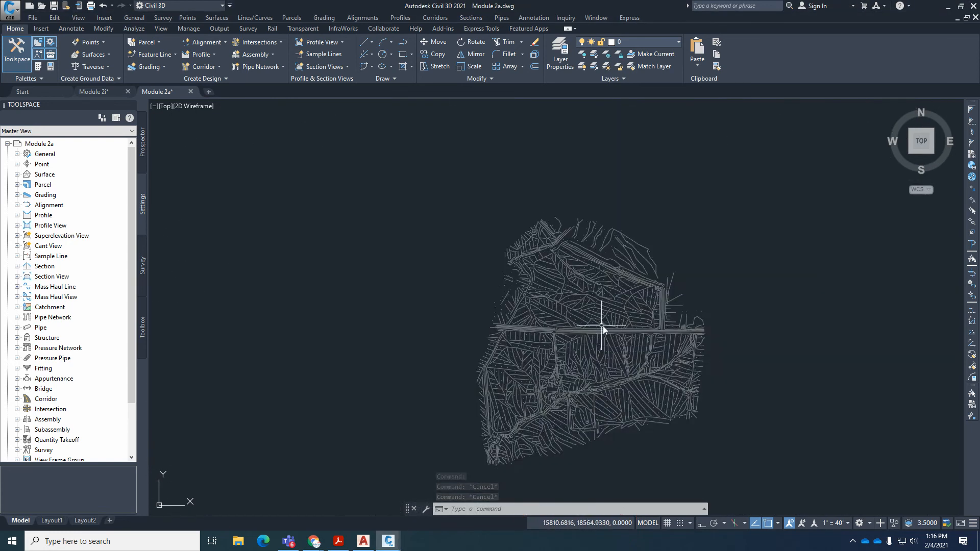
scroll(604, 325, "up", 2)
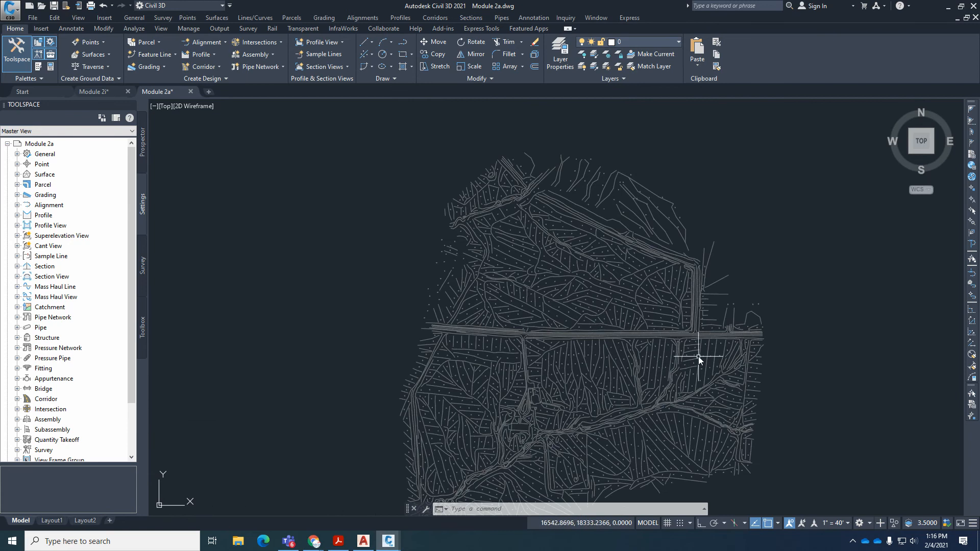
scroll(698, 356, "down", 1)
scroll(760, 405, "up", 1)
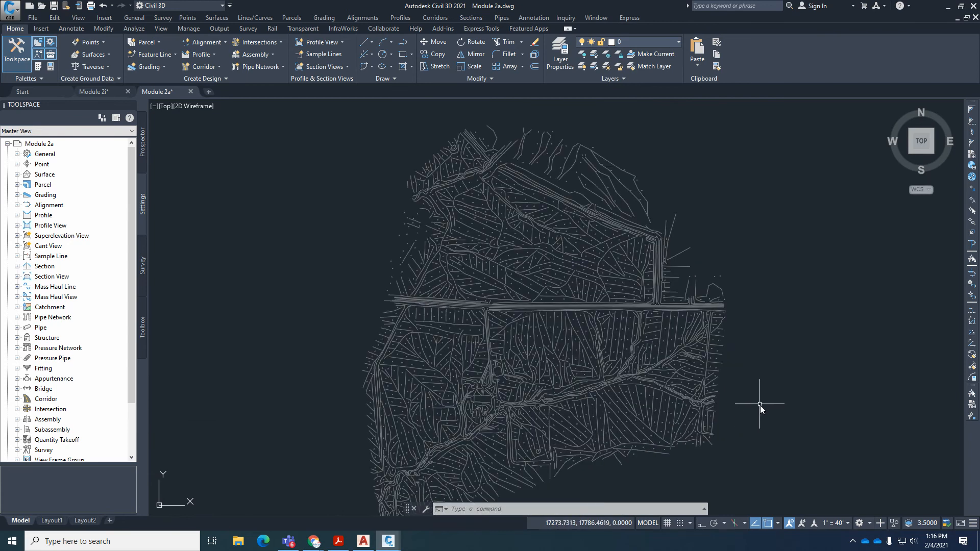
middle_click_drag(763, 409, 654, 269, "shift")
key("Escape")
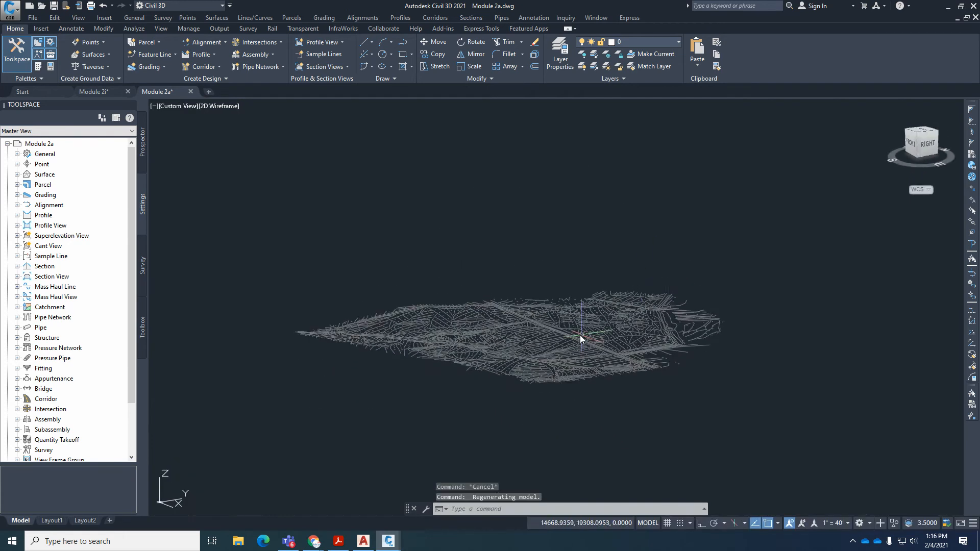
Step: Examine the terrain from several low-angle side views, following the road corridor and the slopes on either side
scroll(580, 335, "up", 8)
middle_click_drag(644, 336, 595, 319, "shift")
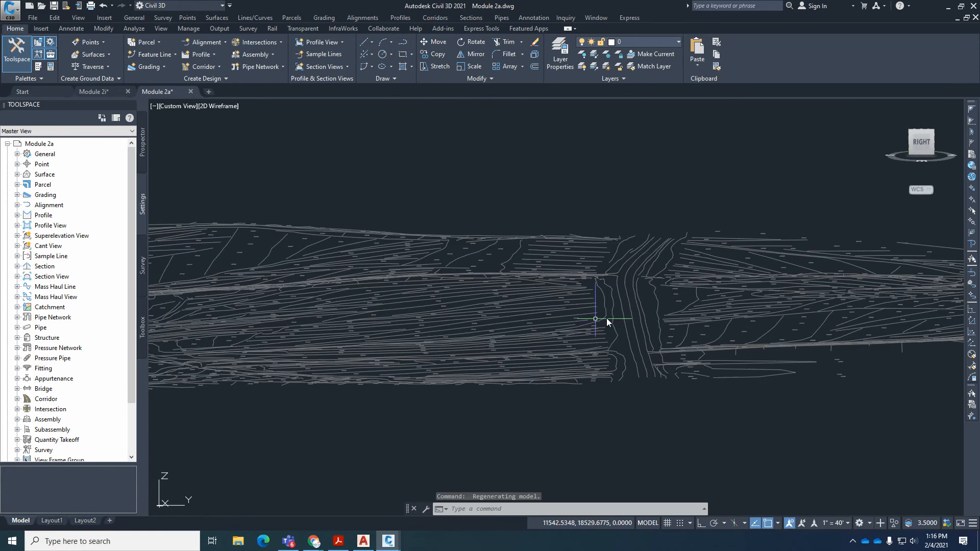
middle_click_drag(666, 292, 559, 341, "shift")
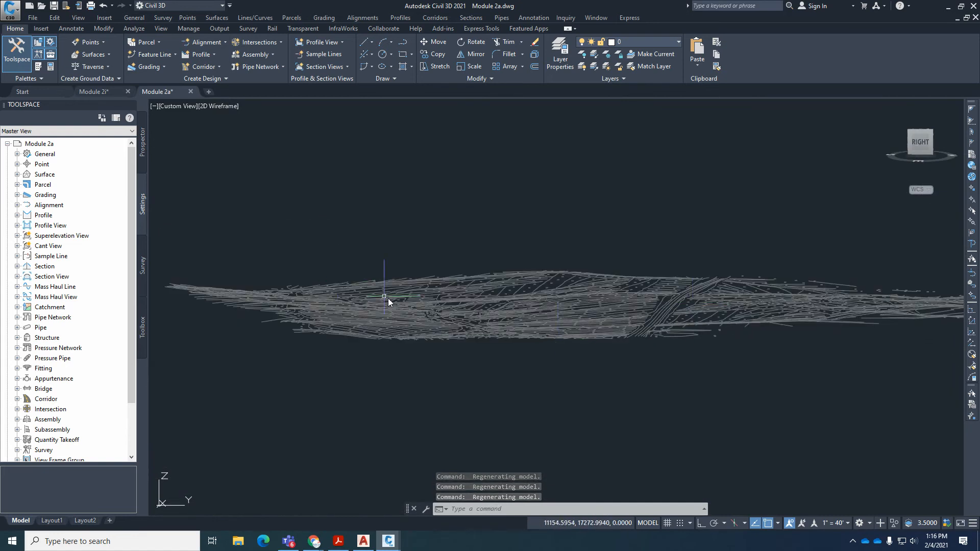
middle_click_drag(388, 300, 526, 316, "shift")
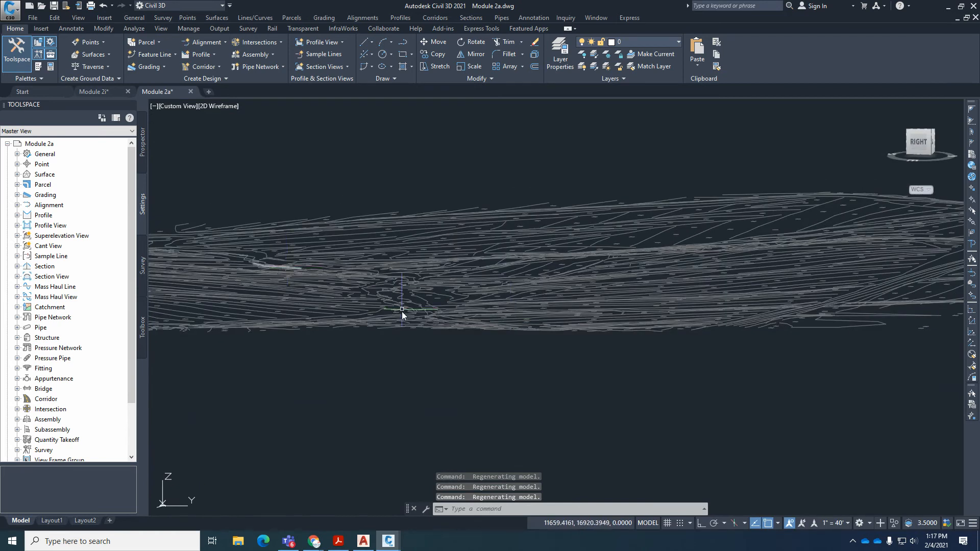
middle_click_drag(403, 306, 651, 271, "shift")
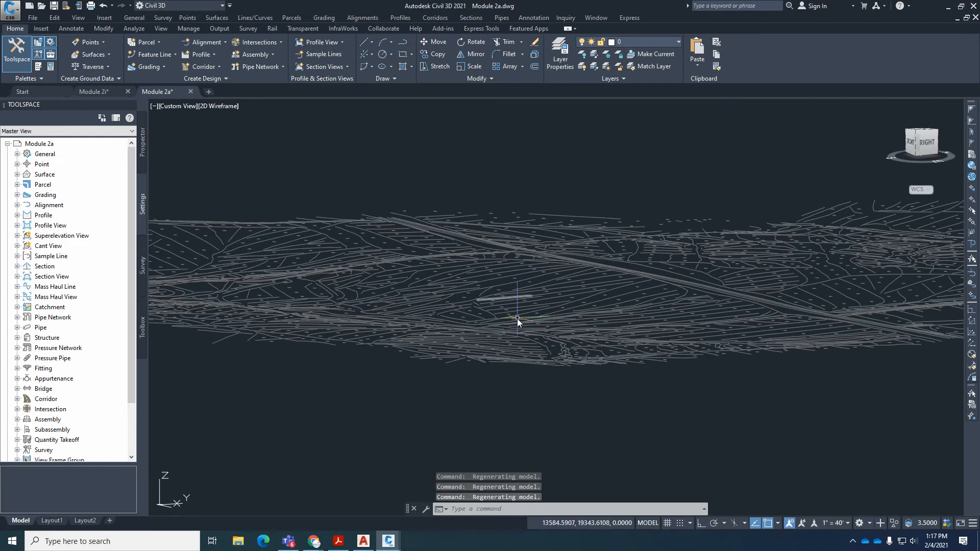
middle_click_drag(517, 319, 678, 309, "shift")
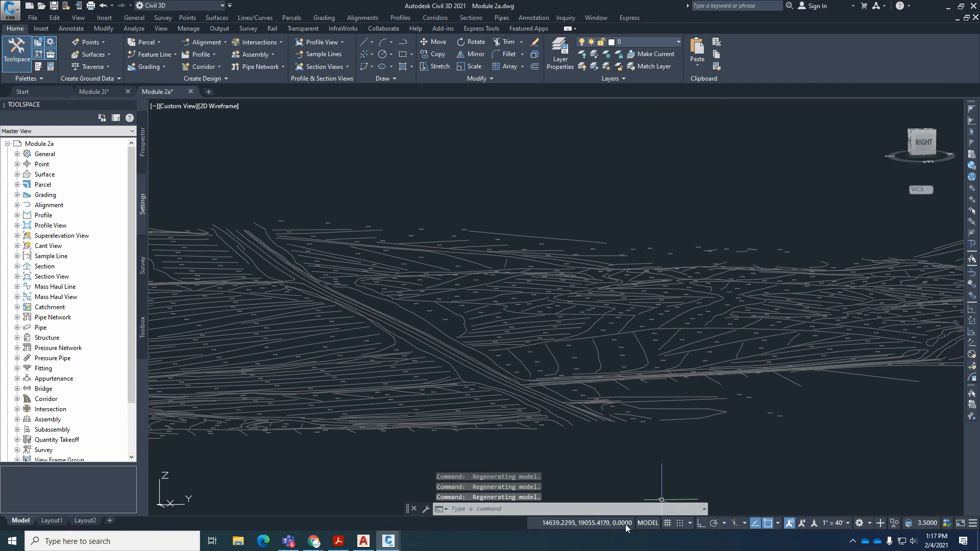
Step: Select a breakline close up in the 3D view, check the elevation at its grips, and clear the selection
scroll(667, 350, "up", 5)
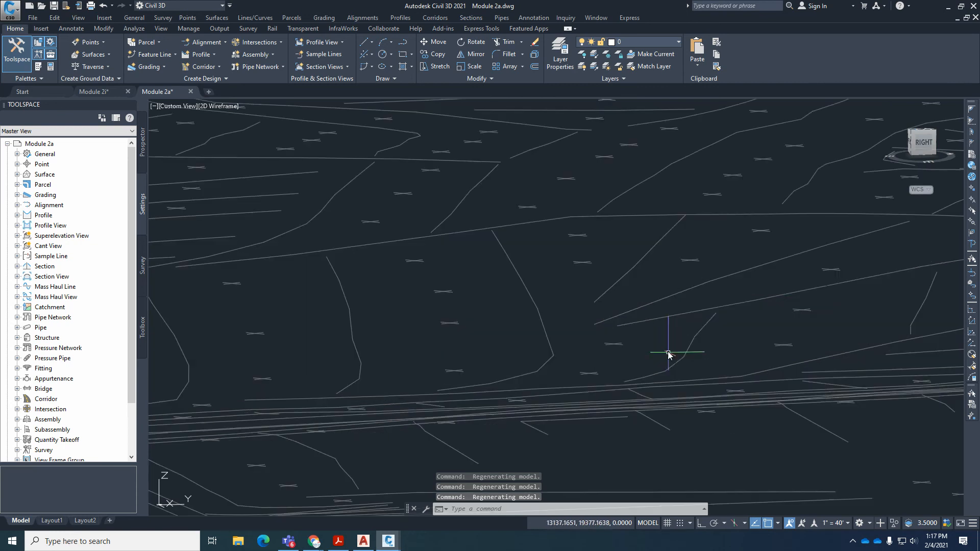
left_click(664, 319)
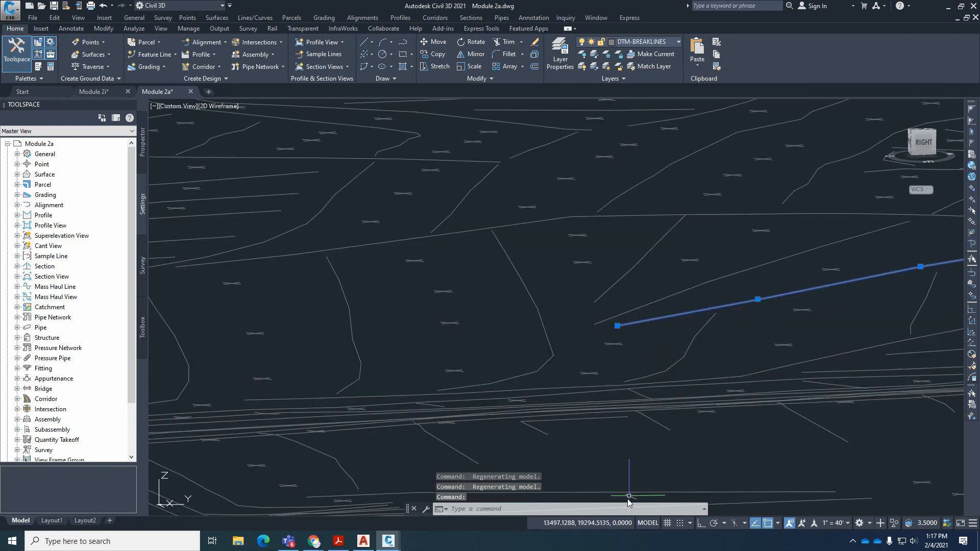
mouse_move(758, 301)
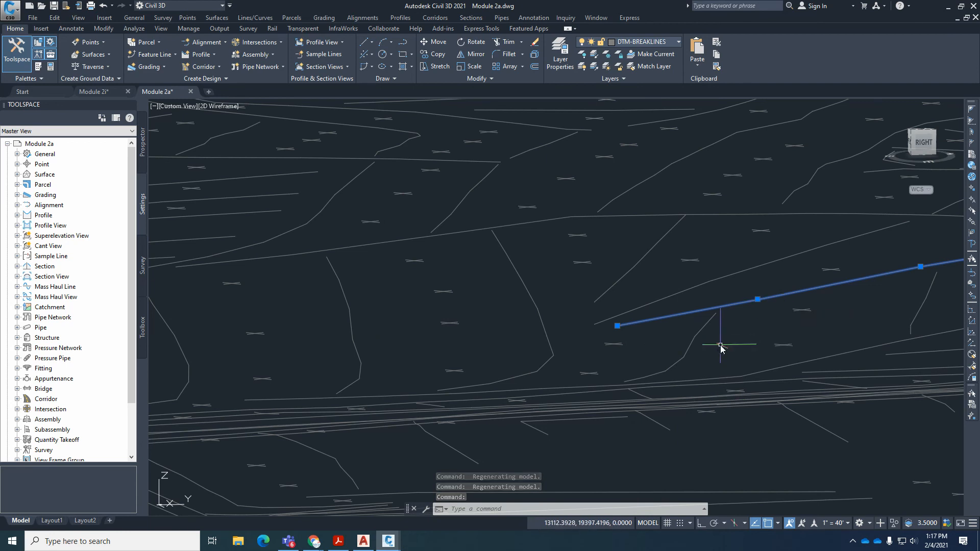
scroll(721, 345, "down", 4)
key("Escape")
middle_click_drag(725, 354, 772, 371, "shift")
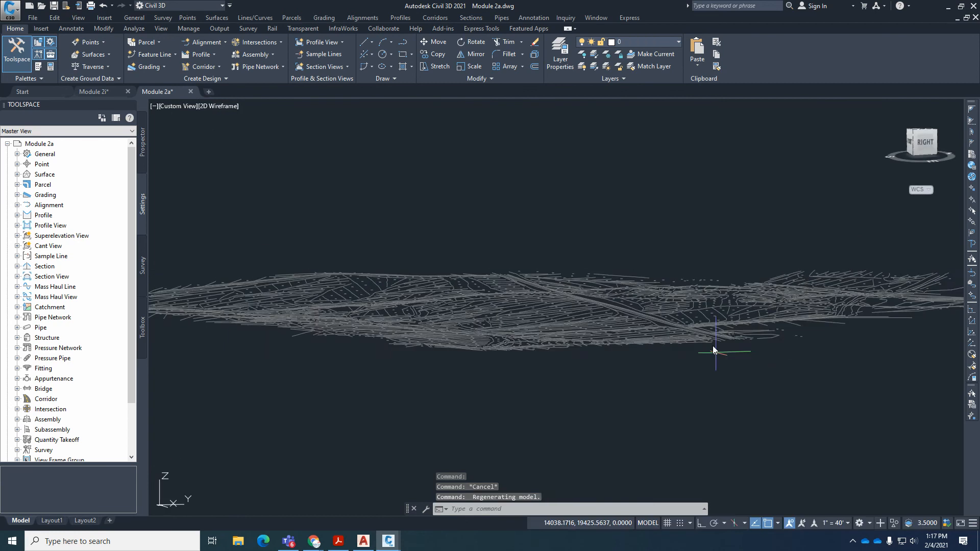
Step: Select a single mass point in the 3D view, clear the selection, and return the drawing to the Top view
scroll(715, 343, "up", 6)
left_click(529, 206)
left_click(544, 225)
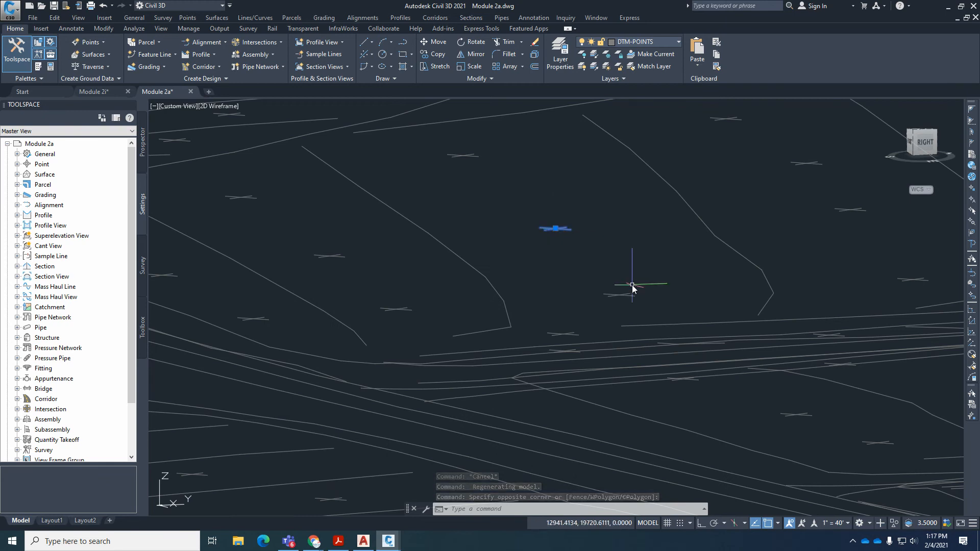
scroll(632, 285, "down", 6)
scroll(633, 285, "down", 5)
key("Escape")
key("Escape")
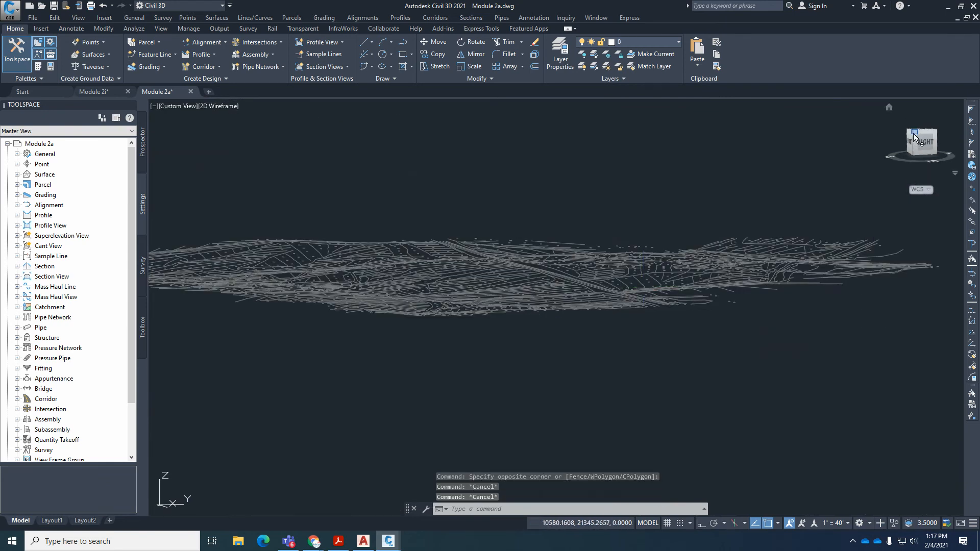
left_click_drag(915, 135, 921, 130)
left_click(921, 131)
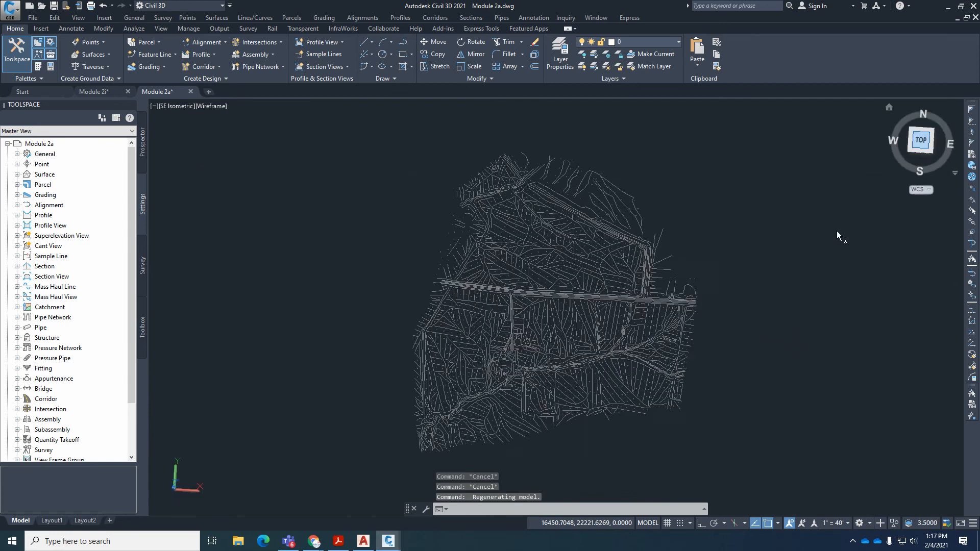
Step: Switch to the Module 2 PDF and read Exercise 2-2, marking the MENUBAR command and the pull-down menu wording
left_click_drag(979, 66, 633, 48)
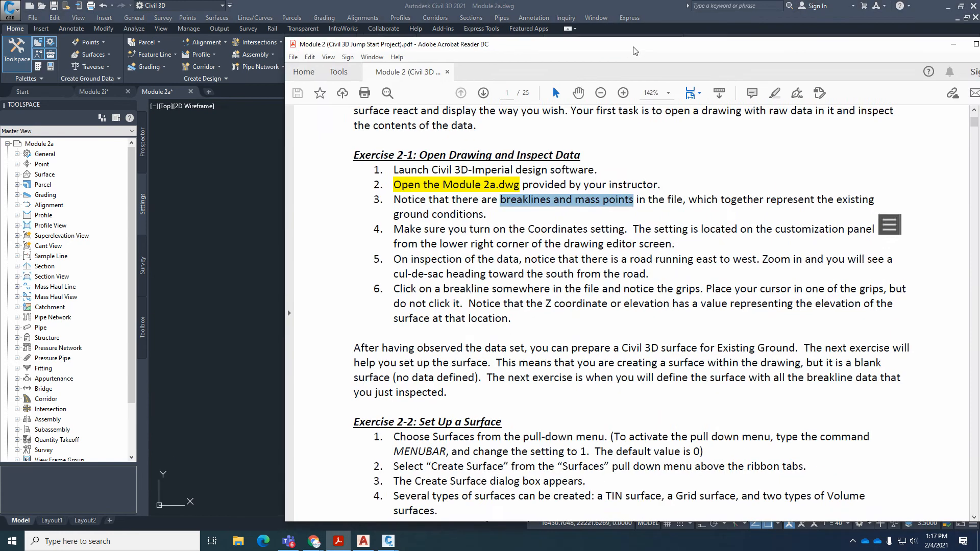
scroll(473, 345, "down", 3)
scroll(388, 363, "down", 6)
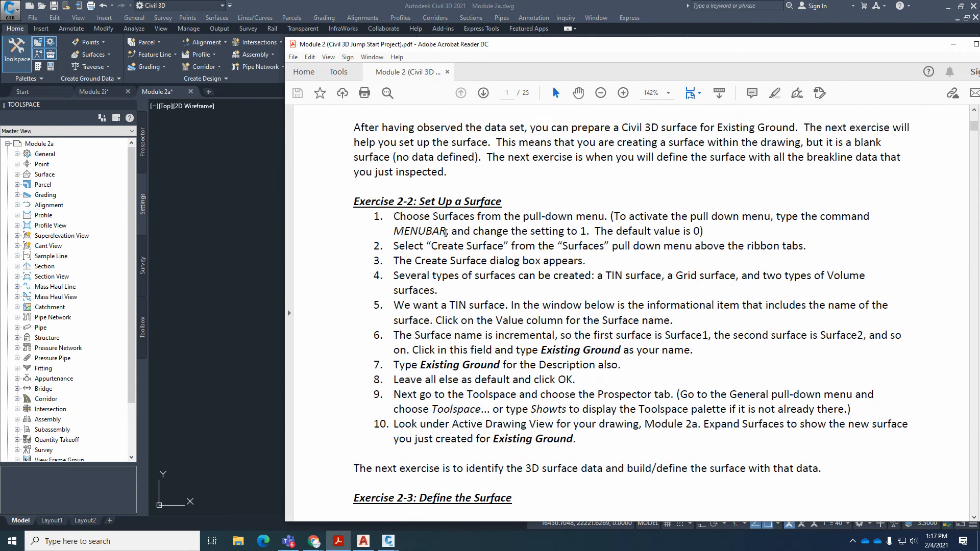
triple_click(437, 231)
double_click(437, 231)
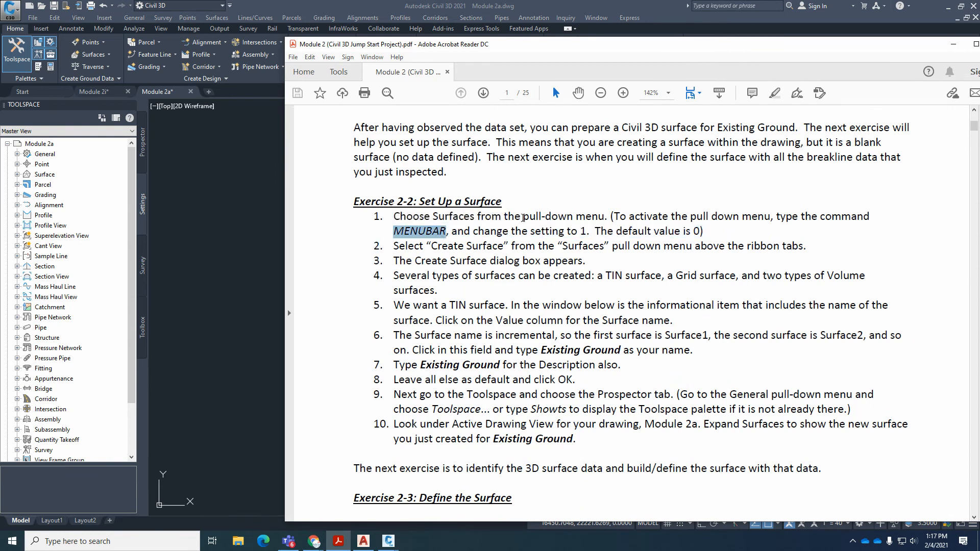
left_click_drag(522, 217, 608, 221)
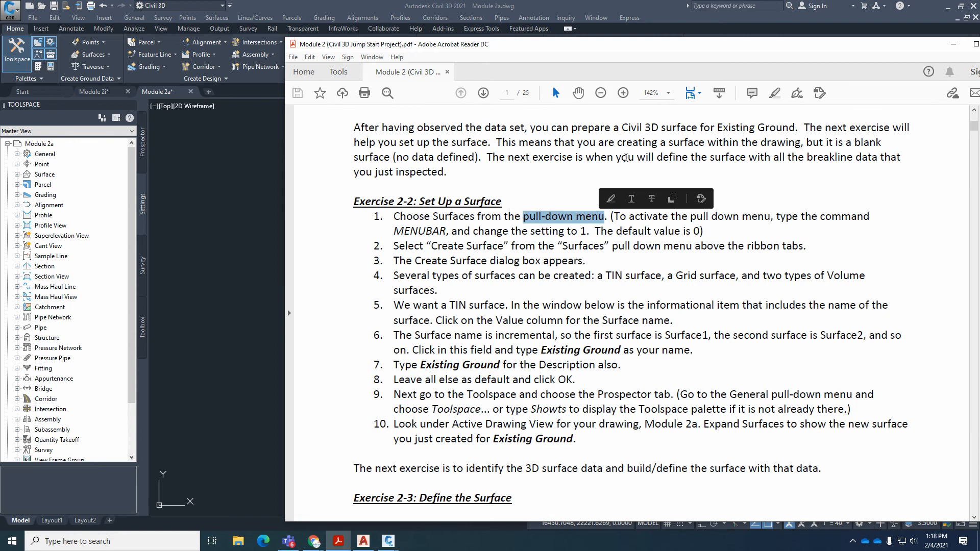
left_click_drag(647, 47, 979, 48)
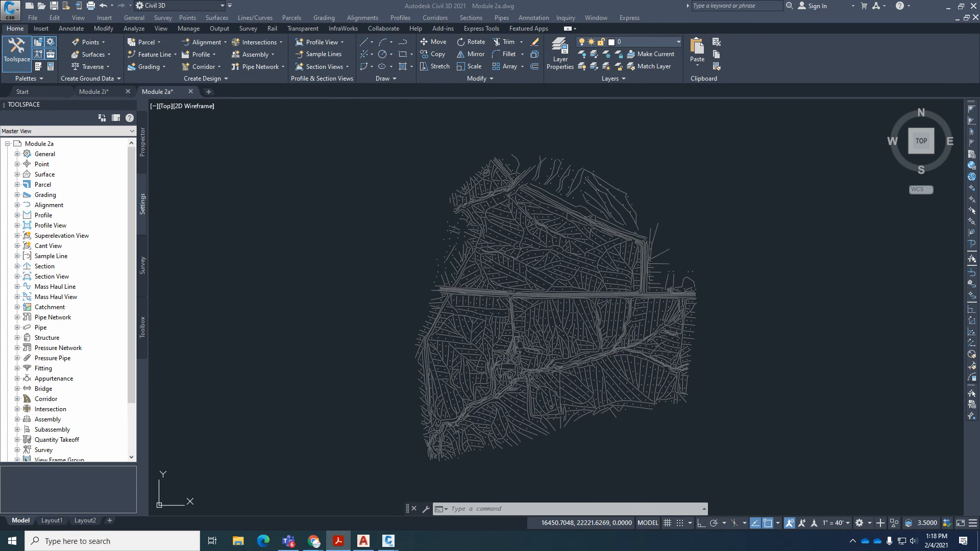
mouse_move(464, 10)
left_mouse_down()
mouse_move(325, 9)
mouse_move(391, 27)
mouse_move(489, 23)
mouse_move(447, 10)
left_mouse_up()
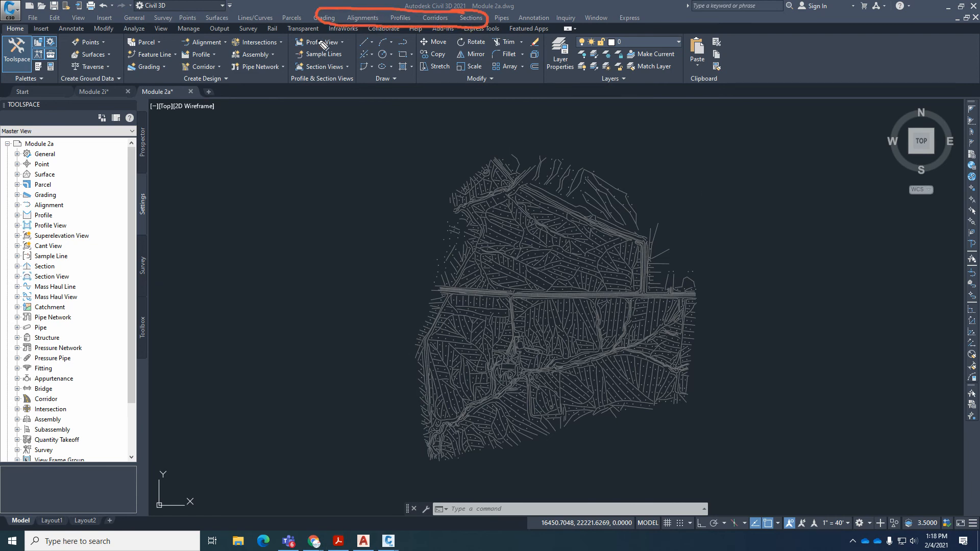
left_click_drag(230, 25, 266, 27)
left_click_drag(174, 33, 200, 25)
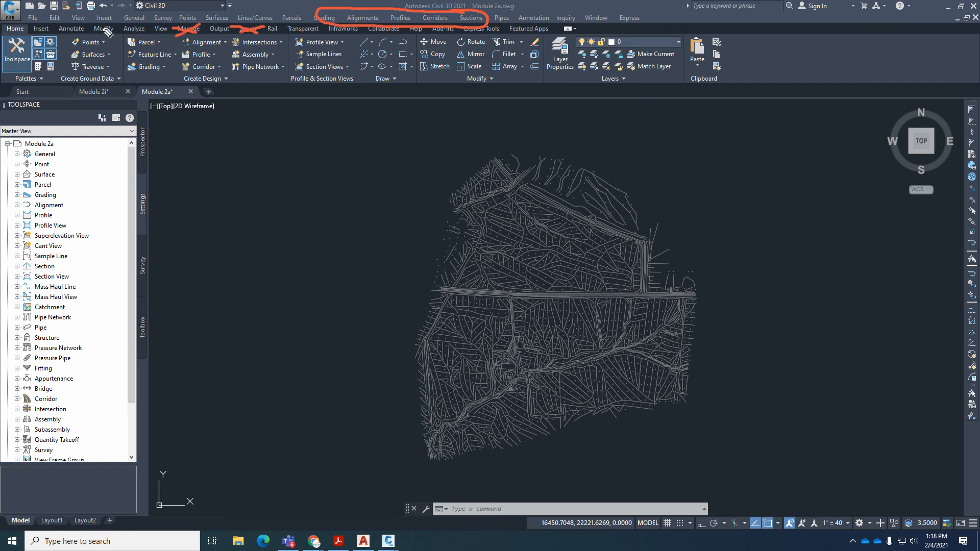
left_click_drag(104, 34, 121, 25)
mouse_move(275, 13)
left_mouse_down()
mouse_move(286, 10)
mouse_move(152, 14)
mouse_move(189, 30)
mouse_move(334, 29)
mouse_move(283, 12)
left_mouse_up()
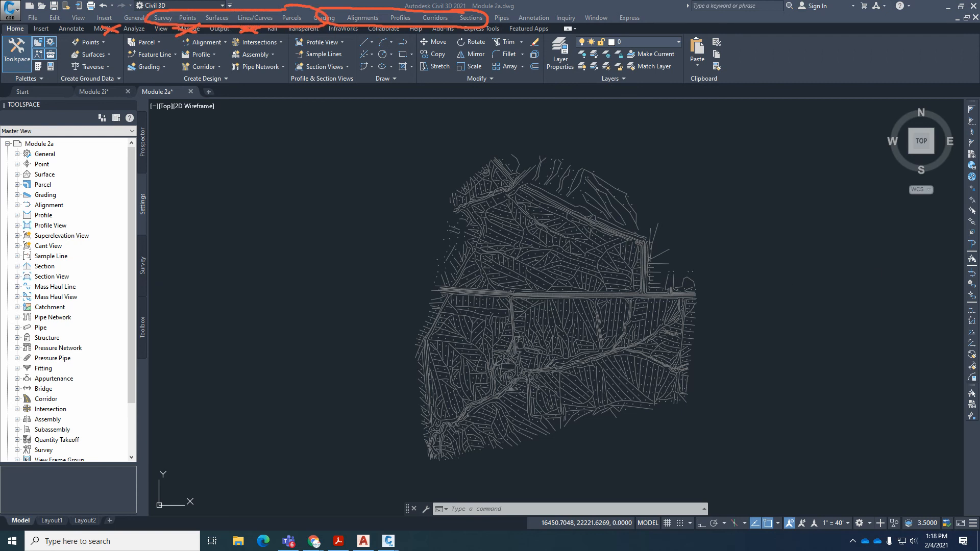
key("Escape")
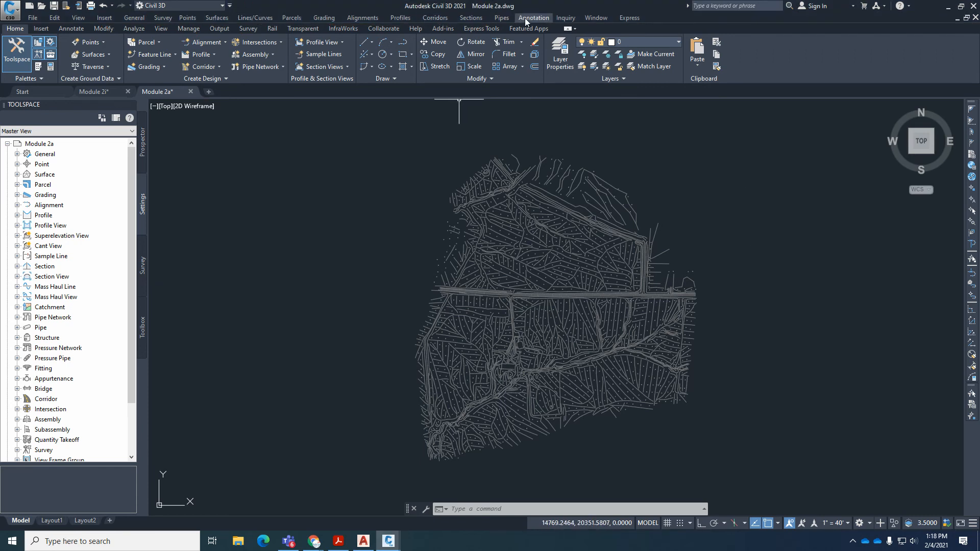
Step: Hide the menu bar by setting the MENUBAR variable to 0, and restore it by setting the variable to 1
type("m")
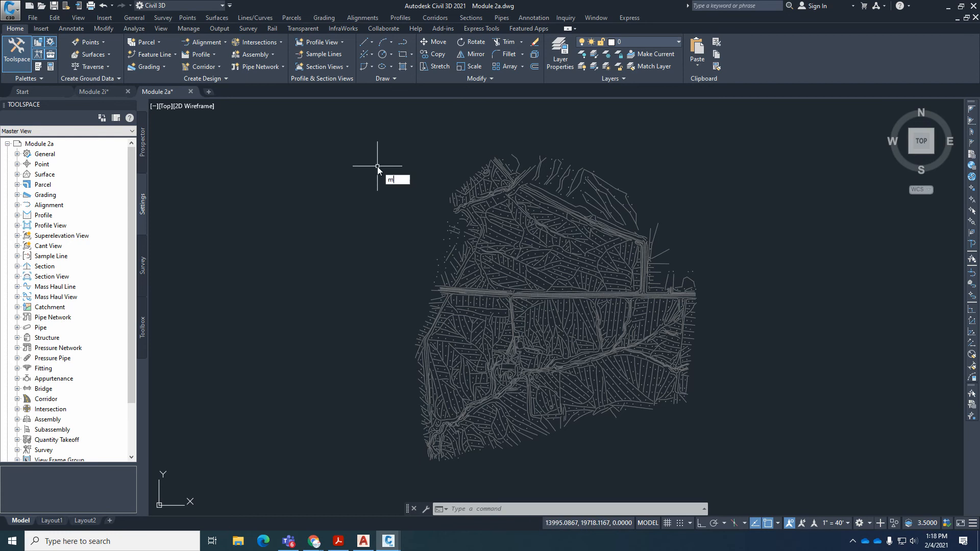
type("enu")
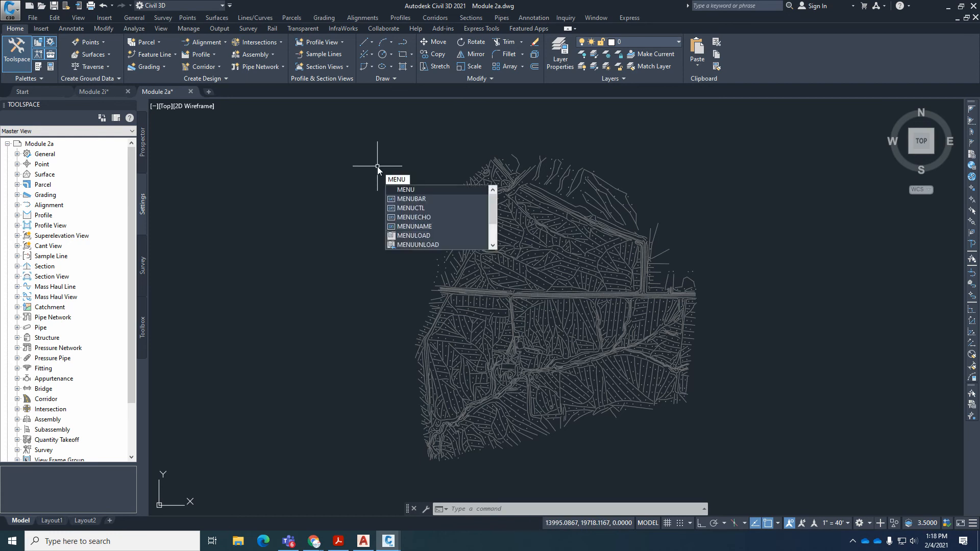
left_click(408, 199)
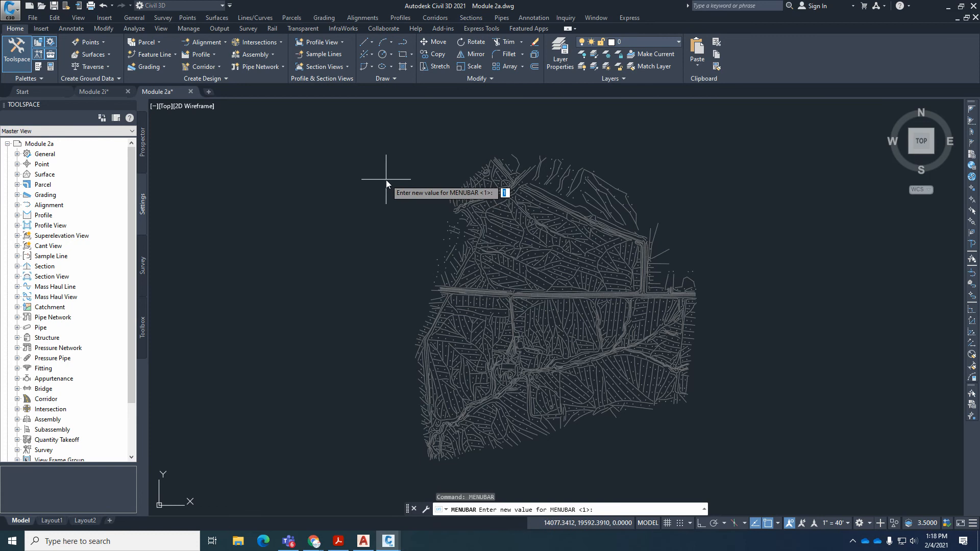
type("0")
key("Return")
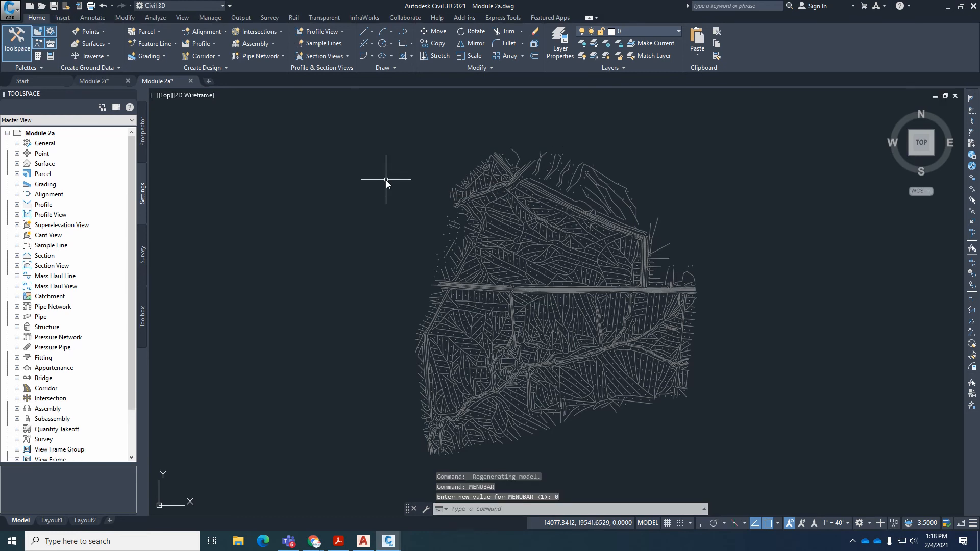
key("Return")
type("1")
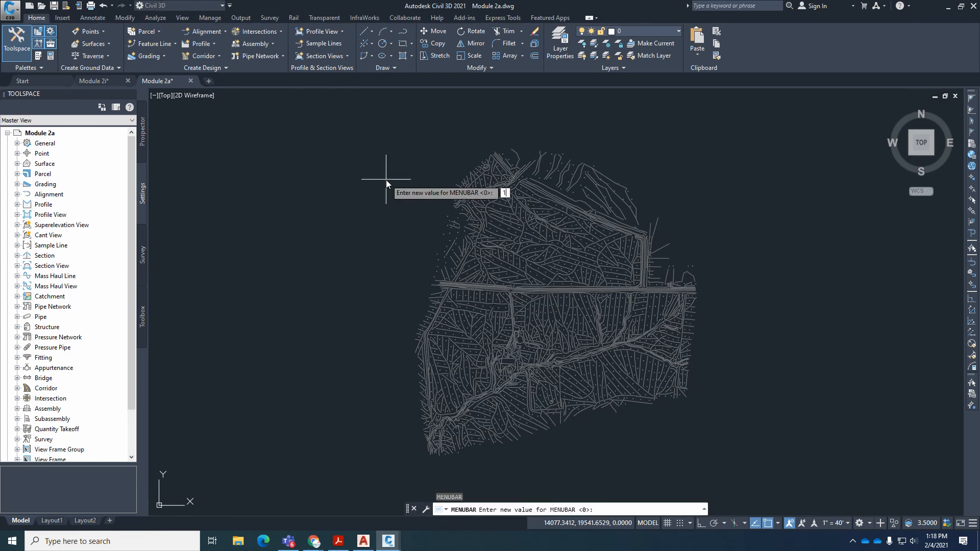
key("Return")
Step: Repeat the MENUBAR toggle, setting the variable to 0 and back to 1
key("Return")
type("0")
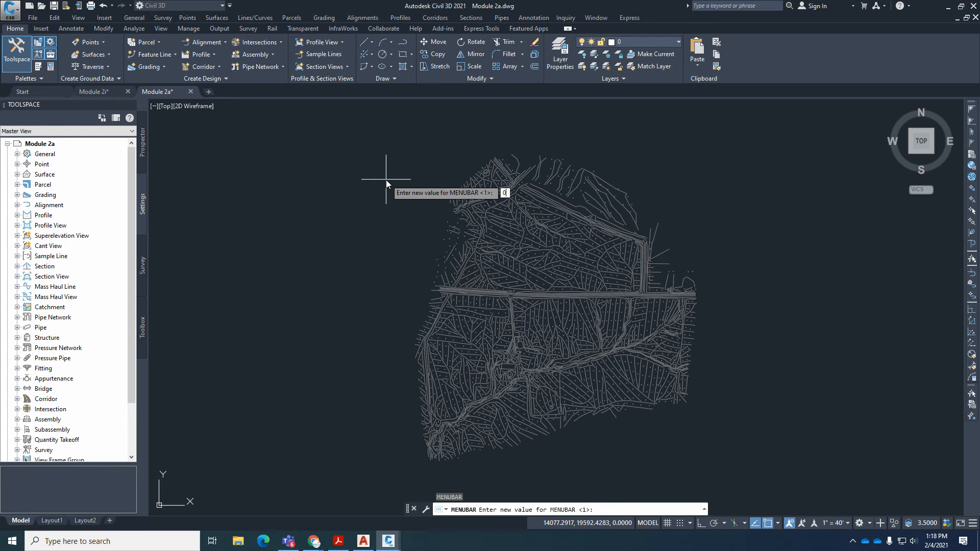
key("Return")
key("Return")
type("1")
key("Return")
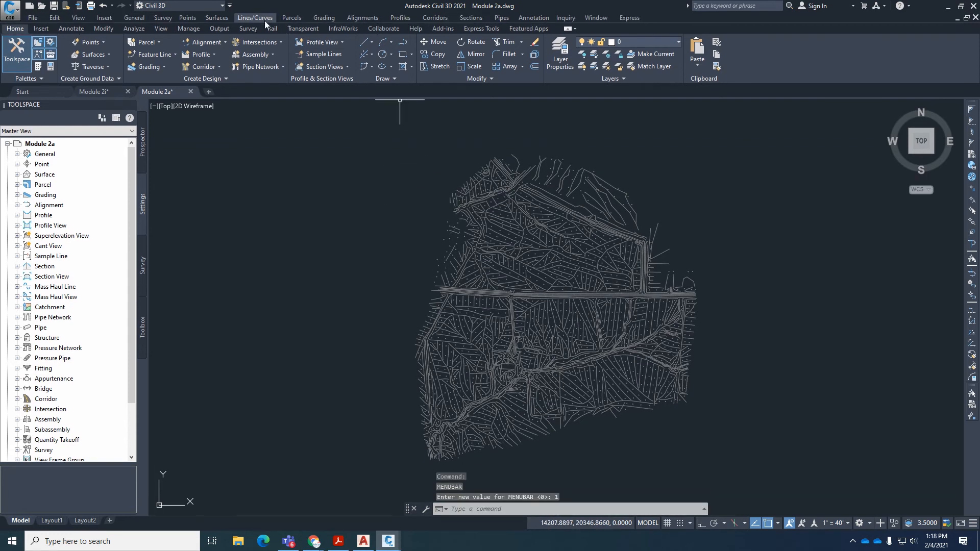
Step: Hide the menu bar and show it again through the Quick Access Toolbar customization options
left_click(230, 6)
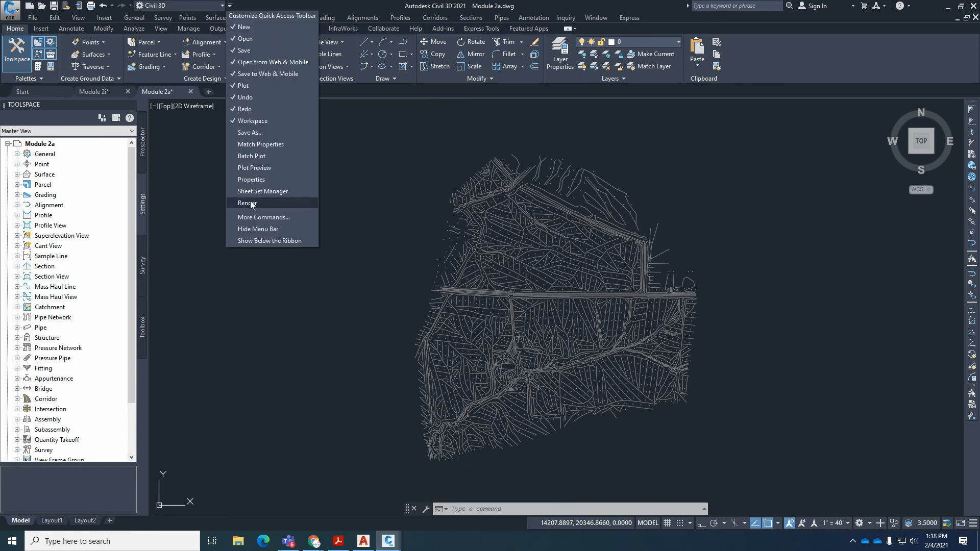
left_click(261, 229)
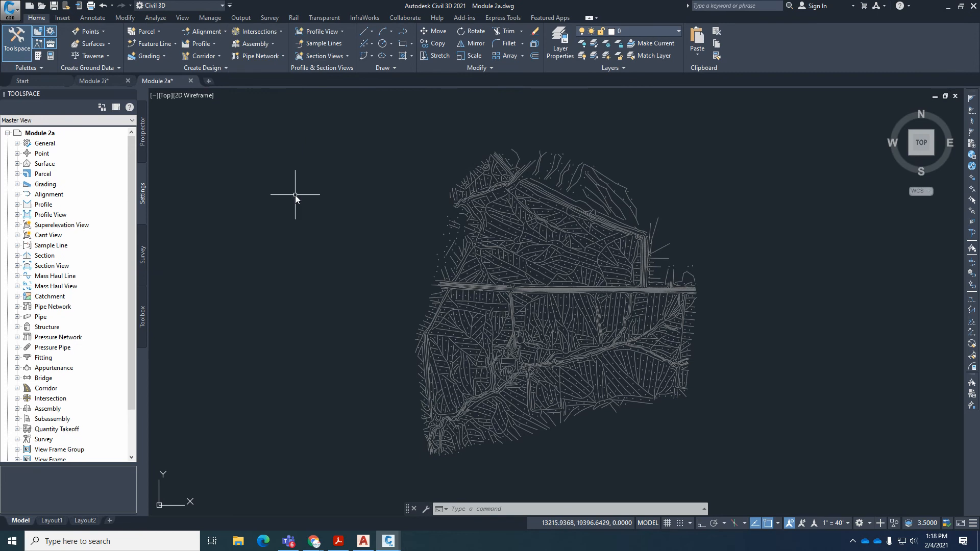
left_click(230, 6)
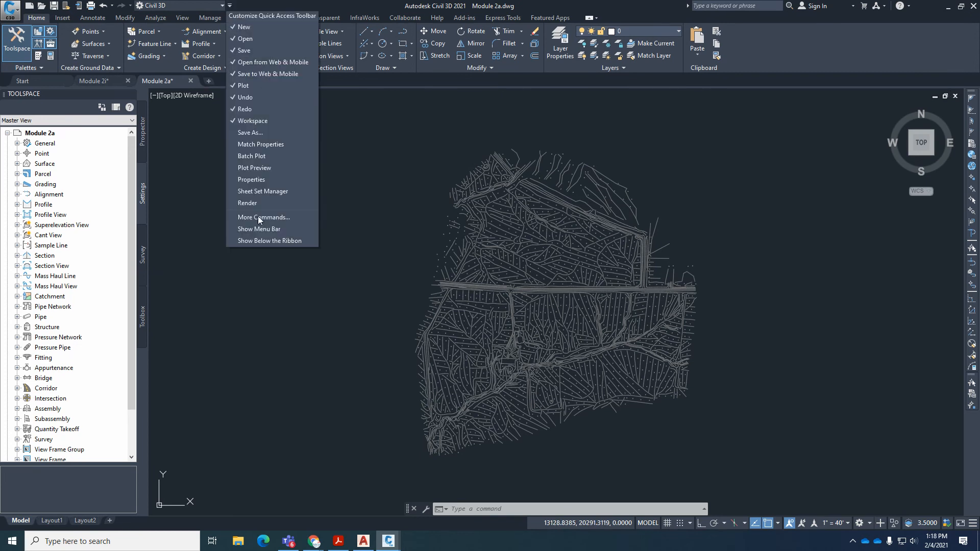
left_click(262, 228)
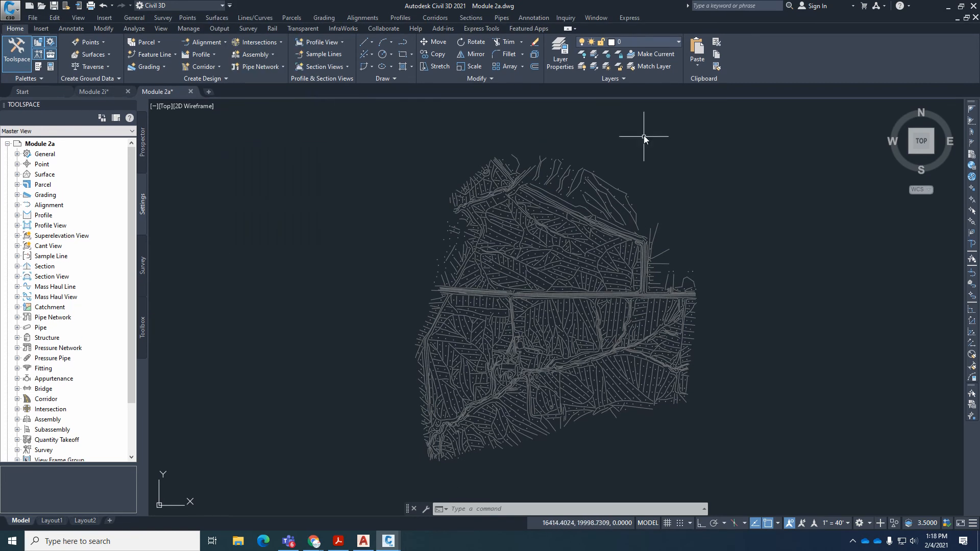
Step: Create a TIN surface named Existing Ground on layer 0, keeping the Standard style and ByLayer render material
left_click_drag(979, 49, 590, 33)
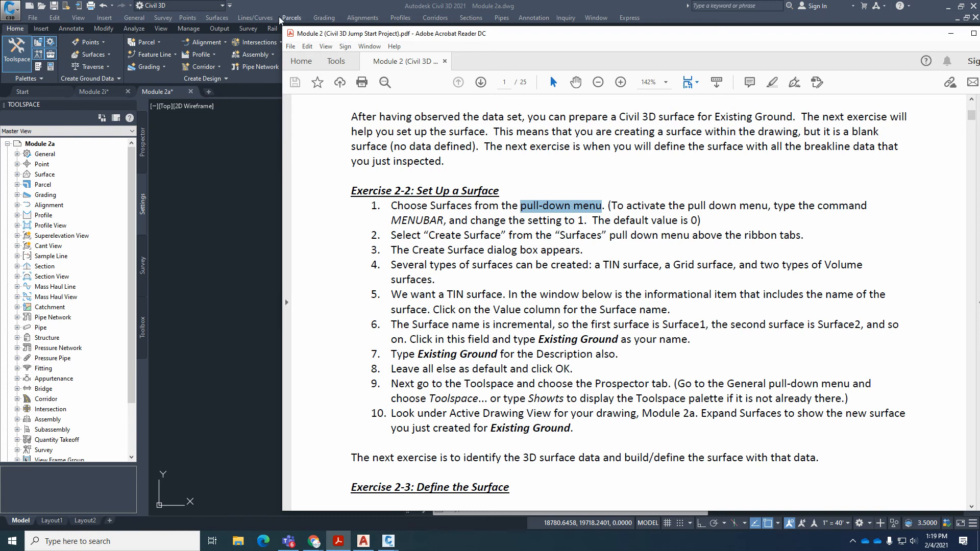
left_click(219, 19)
left_click(218, 18)
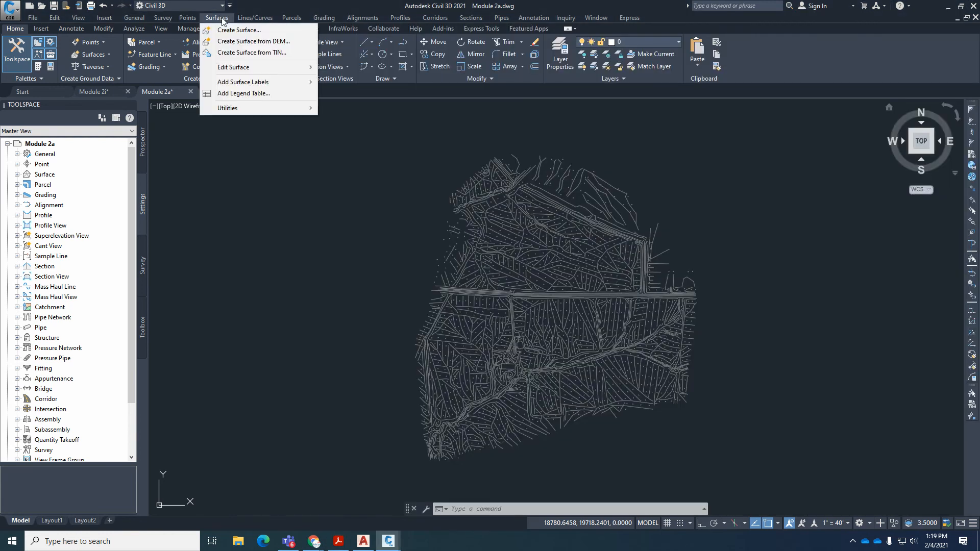
left_click(229, 31)
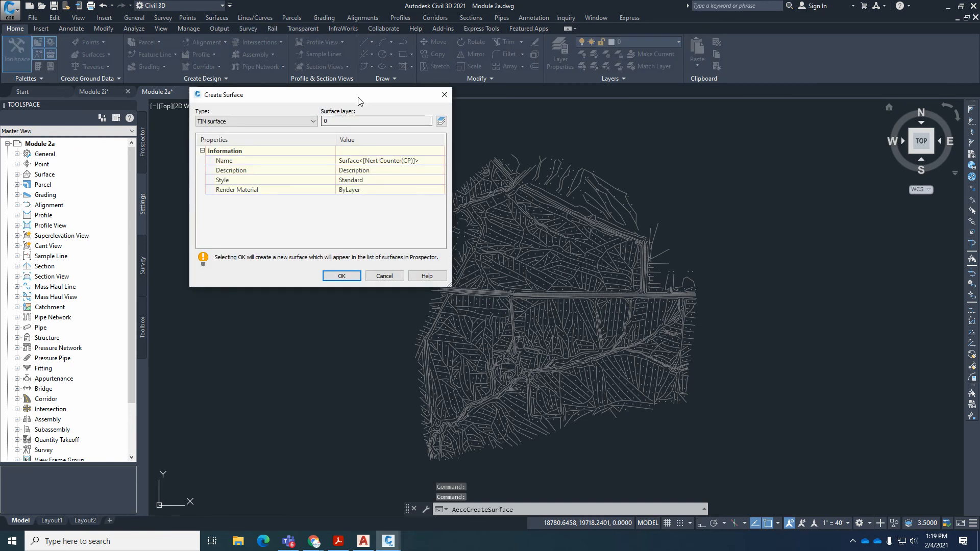
left_click_drag(356, 96, 423, 129)
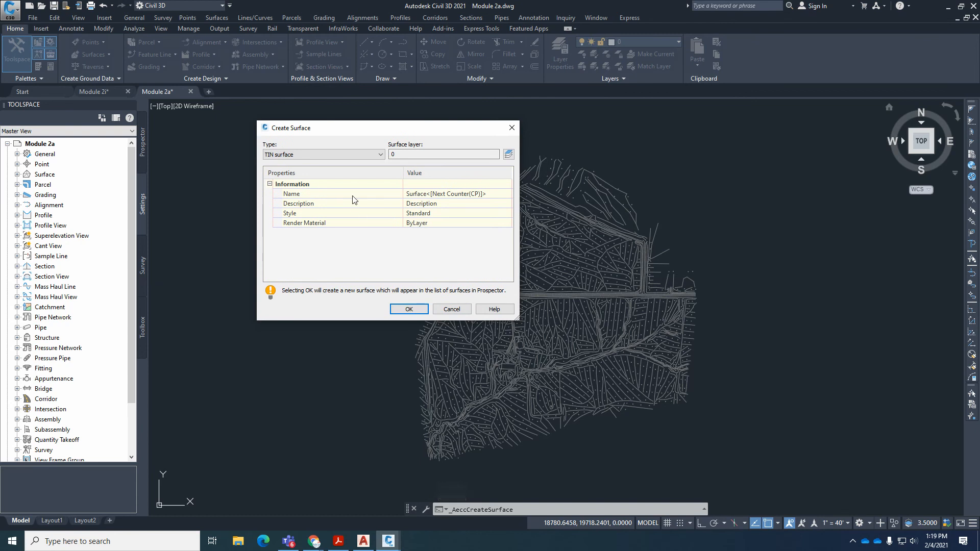
left_click(470, 196)
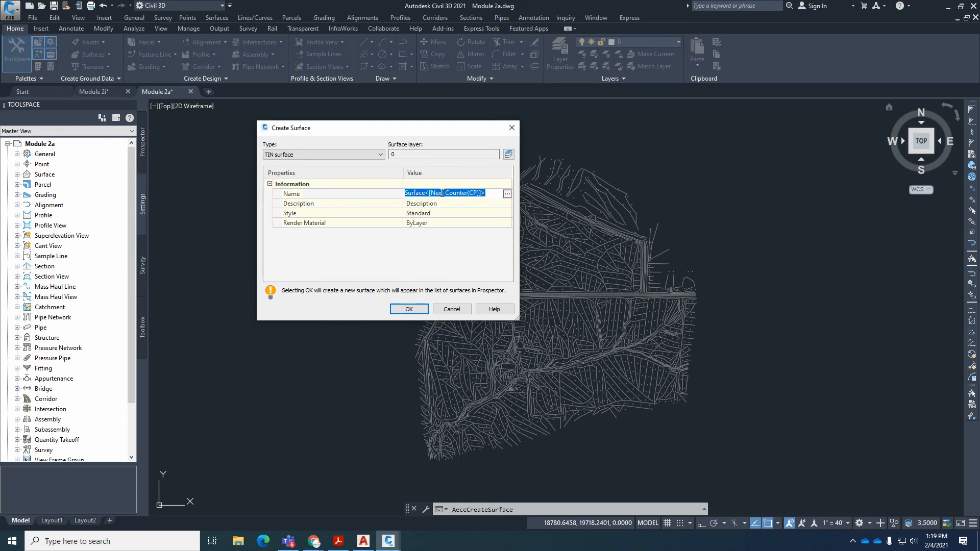
type("Existing Ground")
left_click(342, 155)
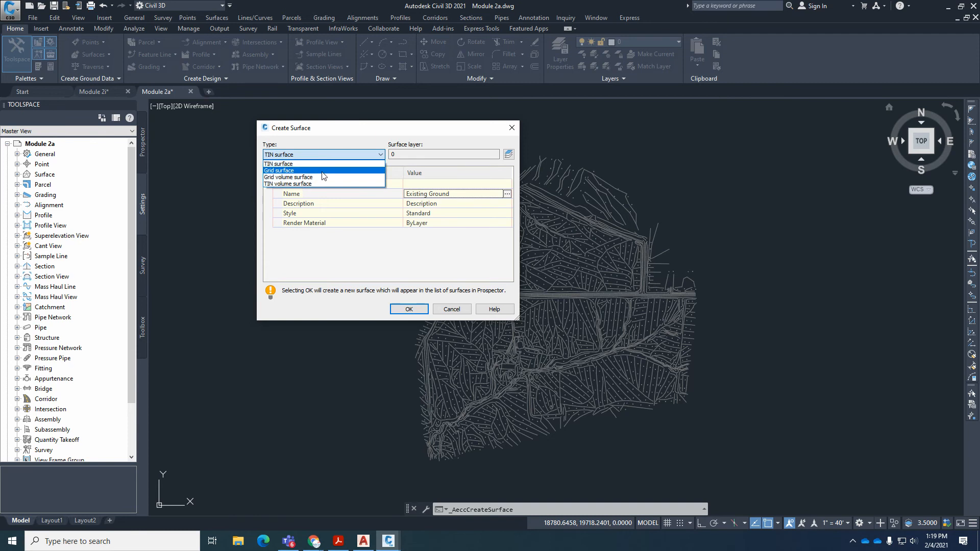
left_click(283, 163)
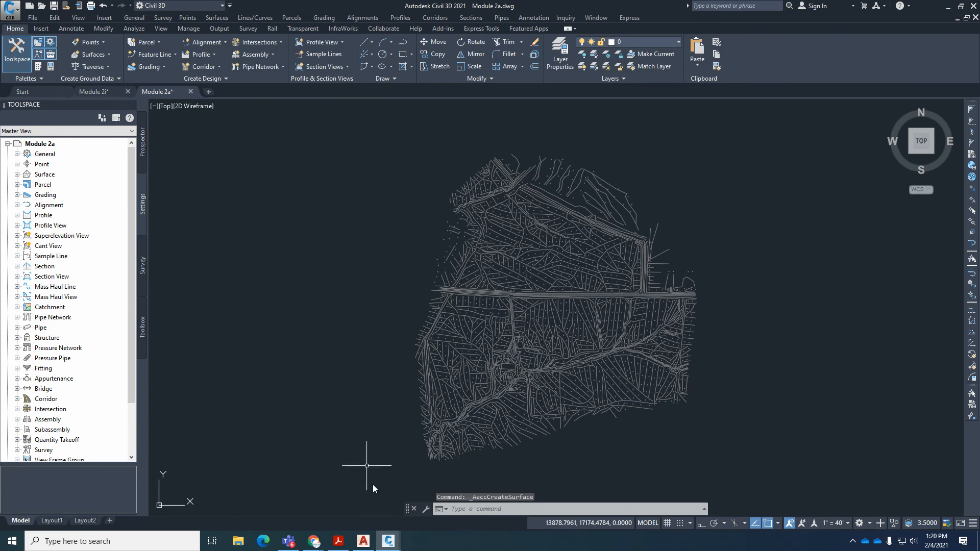
Step: Switch to the Module 2 PDF and review the surface types in Exercise 2-2, marking the TIN surface wording
left_click(338, 541)
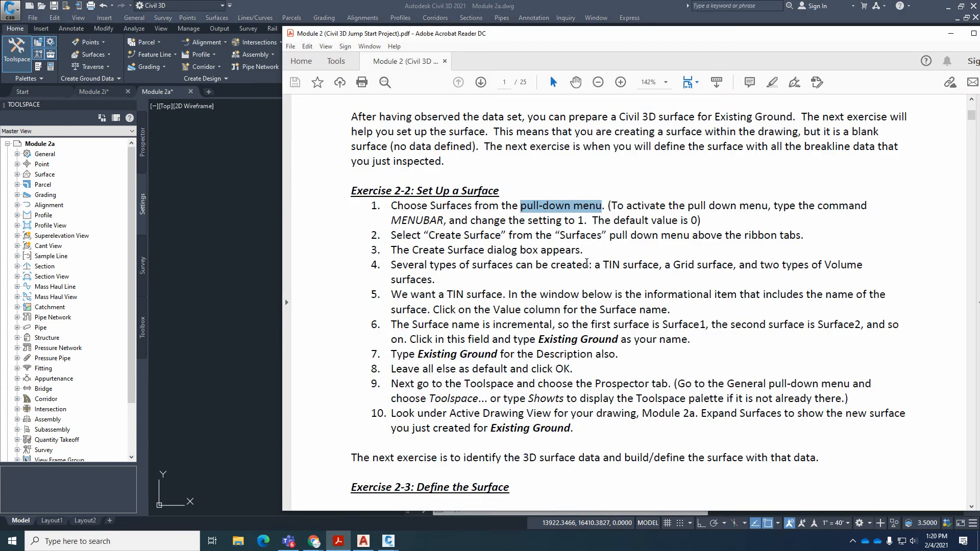
left_click_drag(602, 265, 736, 265)
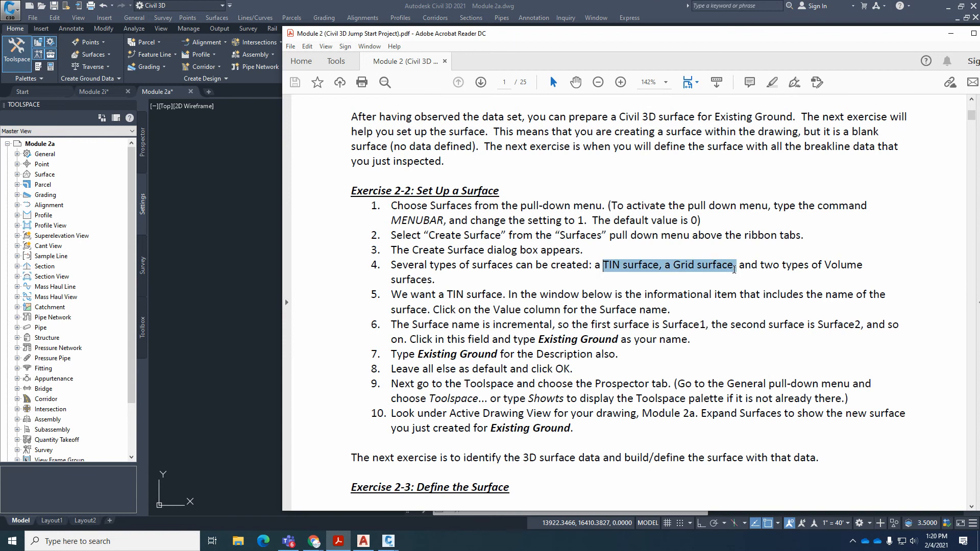
left_click(661, 267)
left_click_drag(661, 267, 595, 266)
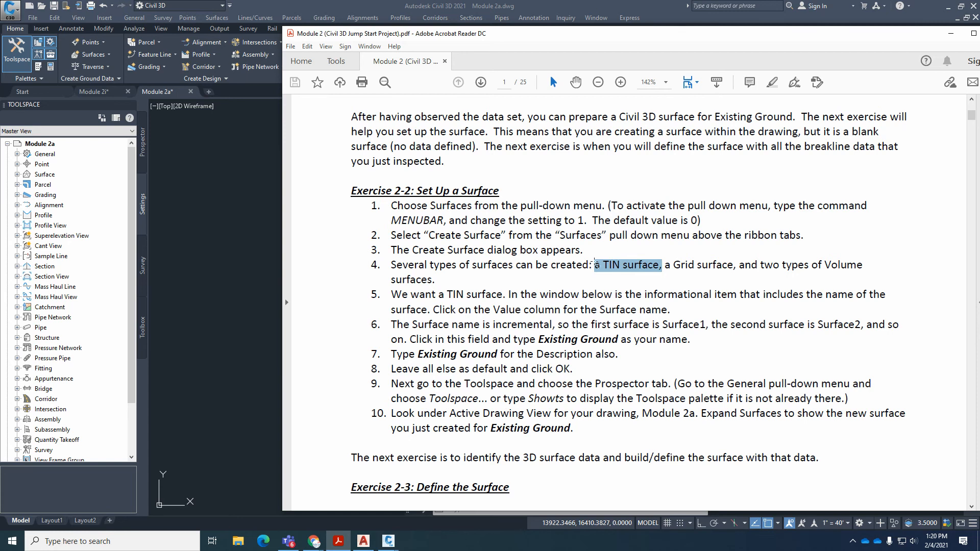
Step: Return to the Civil 3D drawing and expand Module 2a's Surfaces collection in Prospector
left_click(210, 188)
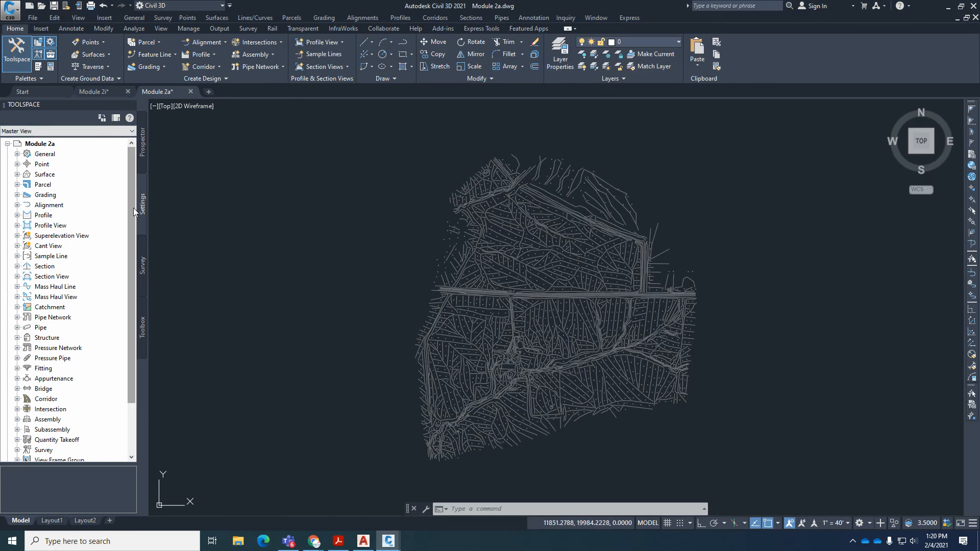
left_click(143, 153)
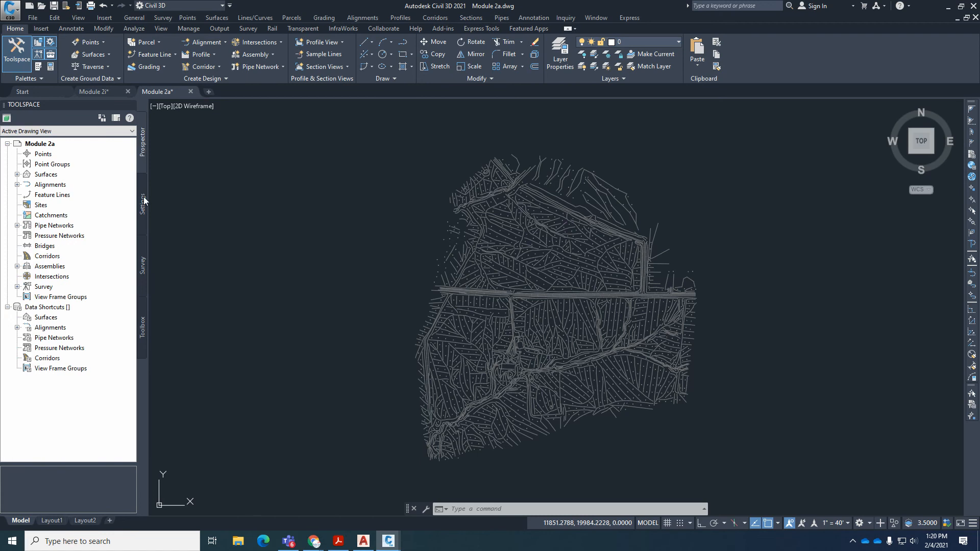
left_click(144, 200)
left_click(144, 151)
left_click(17, 175)
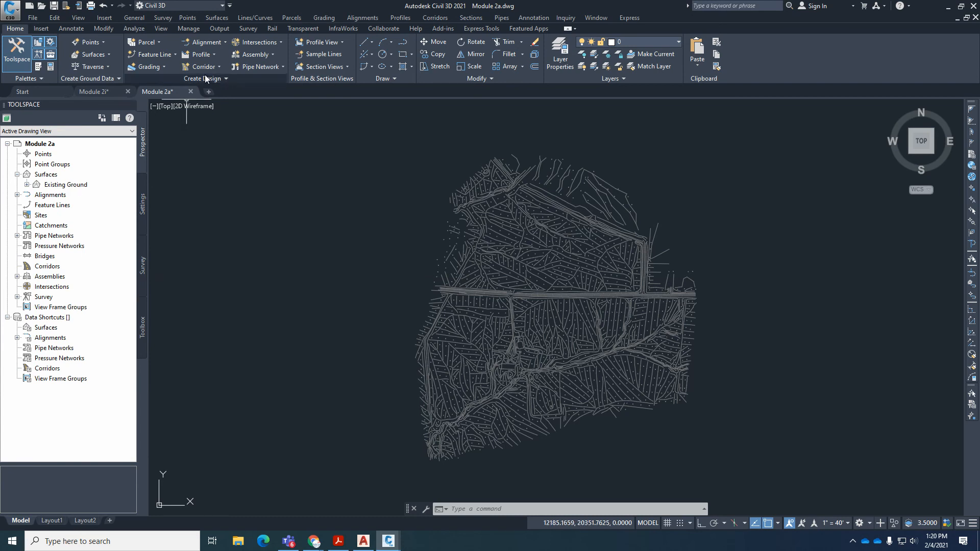
Step: Switch to the Module 2 PDF, read the Exercise 2-3 steps and return to the Civil 3D drawing
left_click(339, 541)
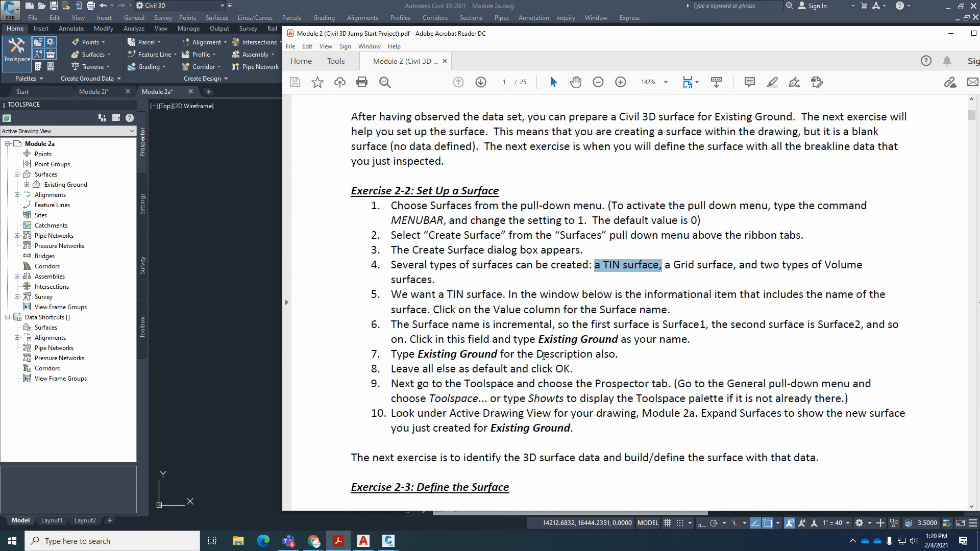
scroll(546, 358, "down", 6)
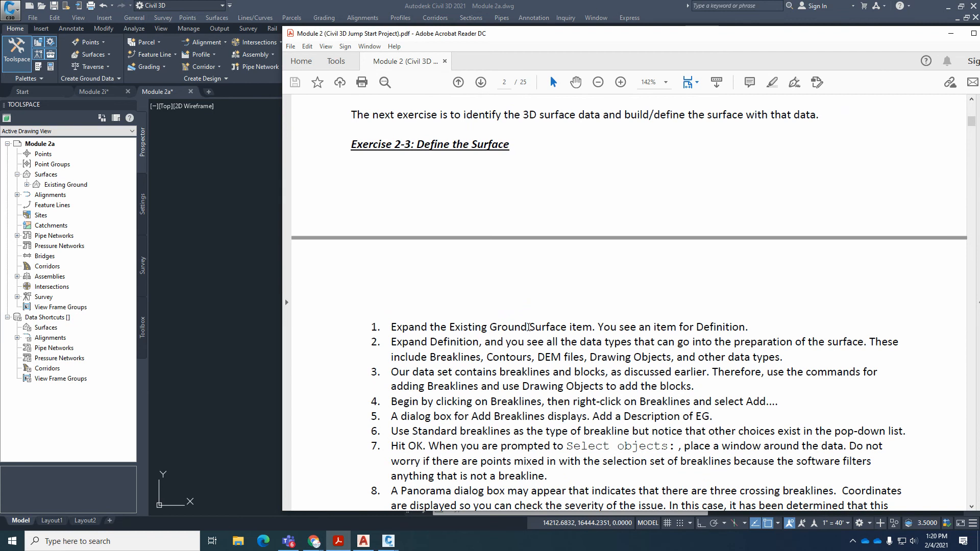
scroll(528, 328, "down", 4)
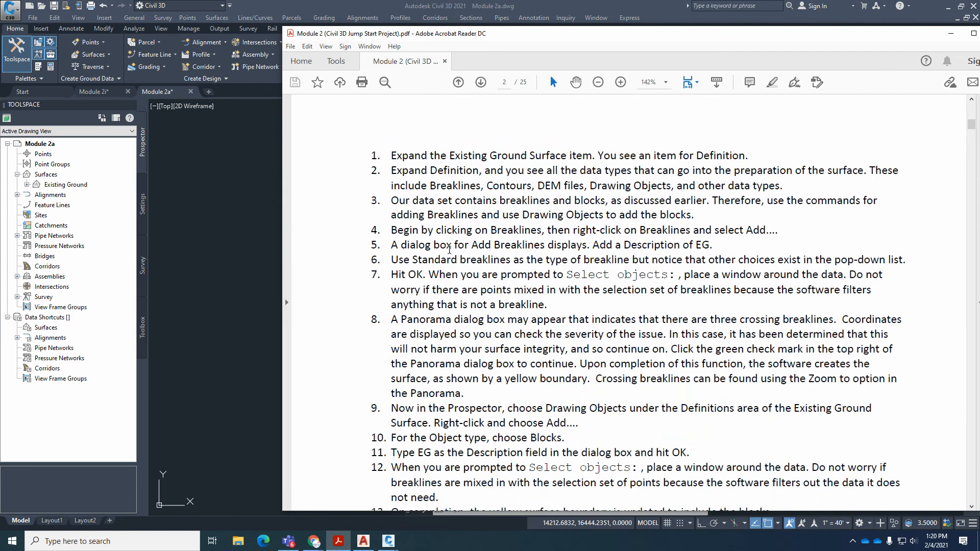
scroll(449, 250, "down", 1)
left_click_drag(525, 37, 979, 84)
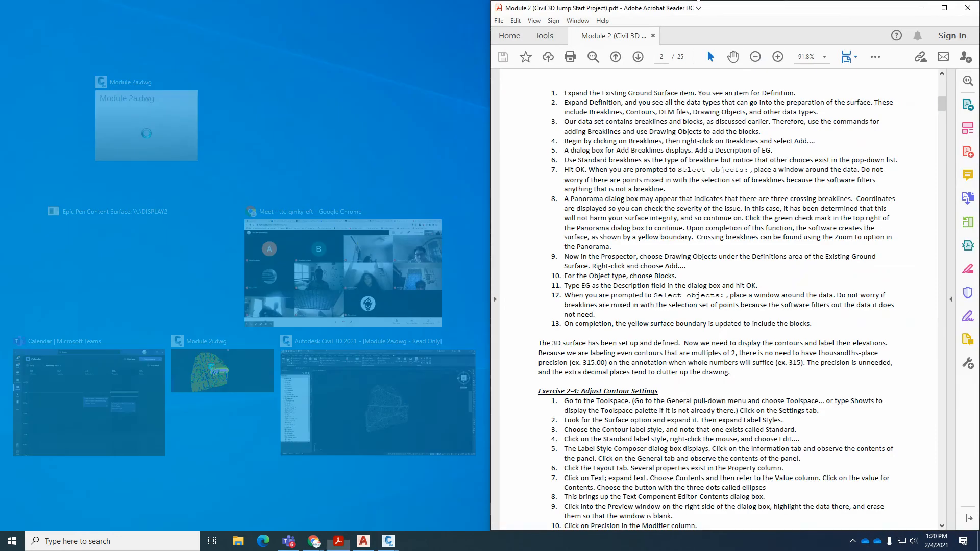
left_click(332, 264)
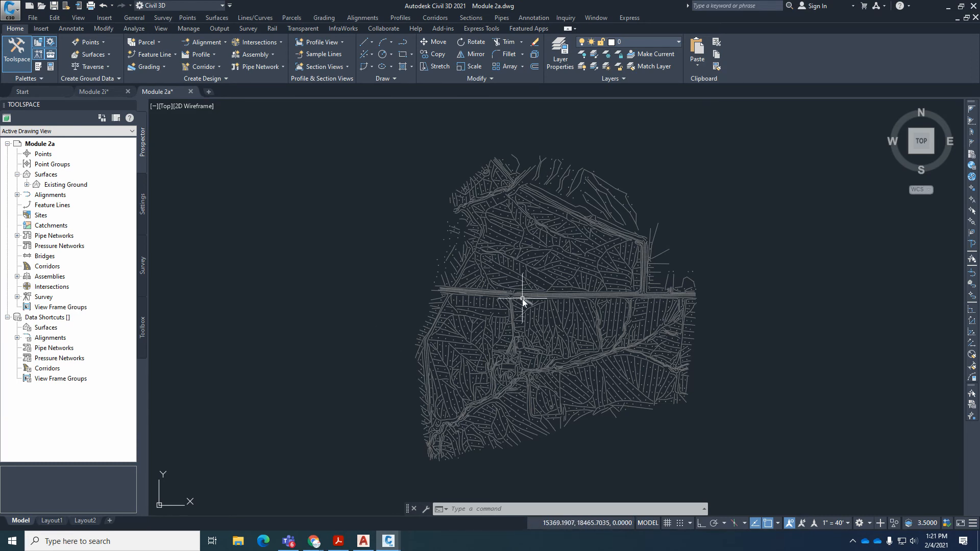
Step: Bring the Module 2 PDF back, widen its window to review Exercise 2-3: Define the Surface, and move it clear of the drawing
left_click(338, 541)
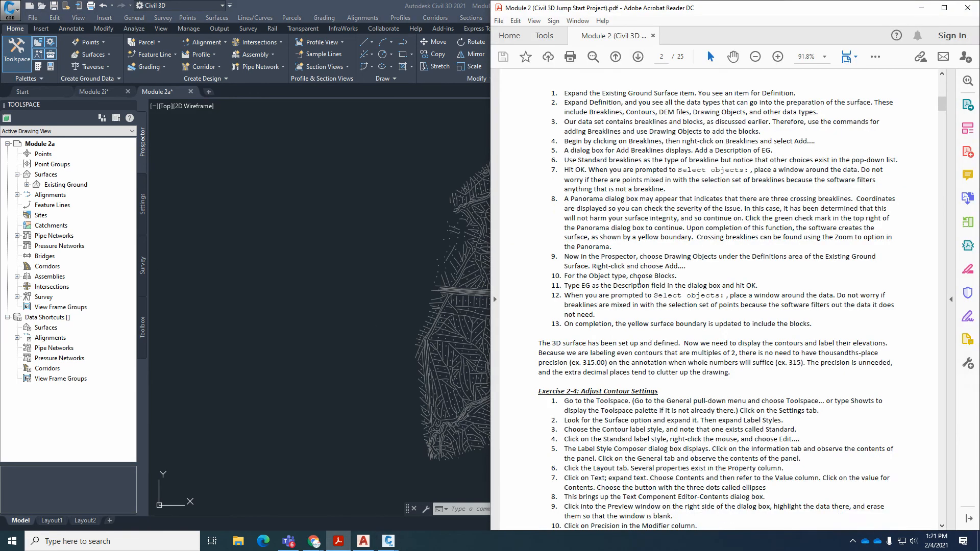
scroll(672, 122, "up", 3)
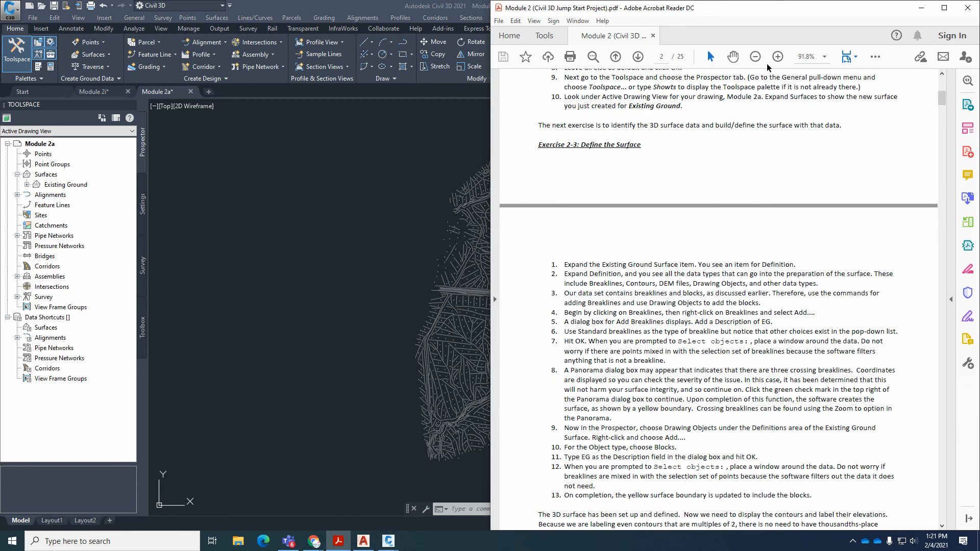
left_click_drag(484, 129, 254, 129)
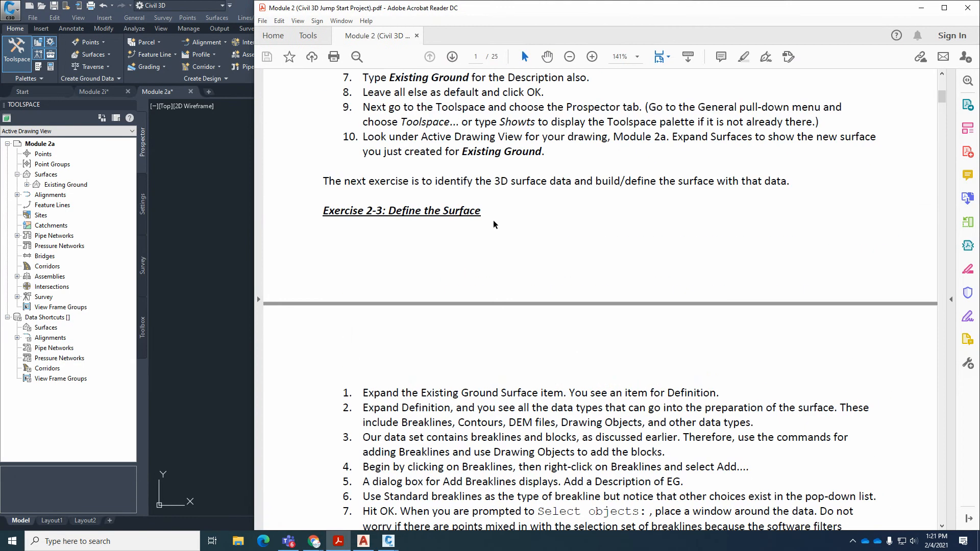
scroll(494, 224, "down", 3)
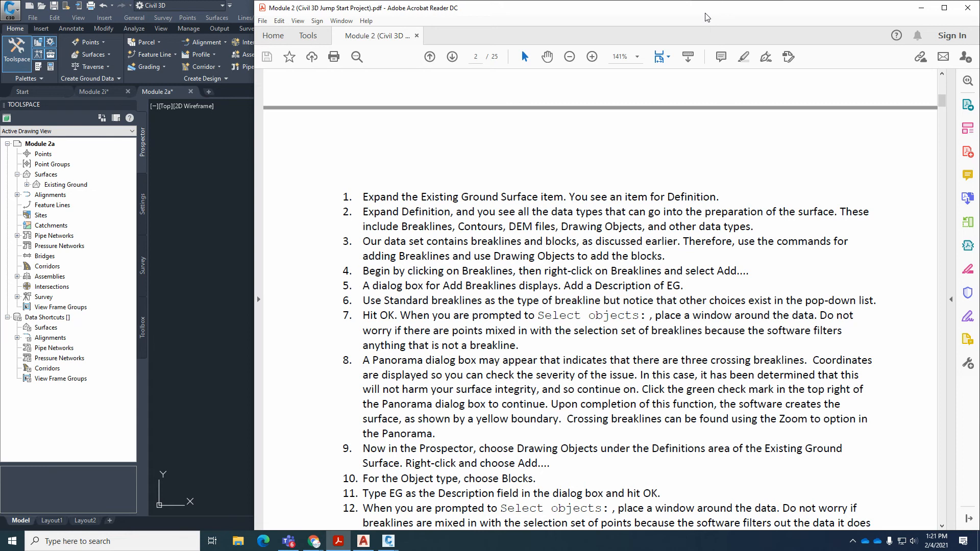
left_click_drag(706, 14, 979, 66)
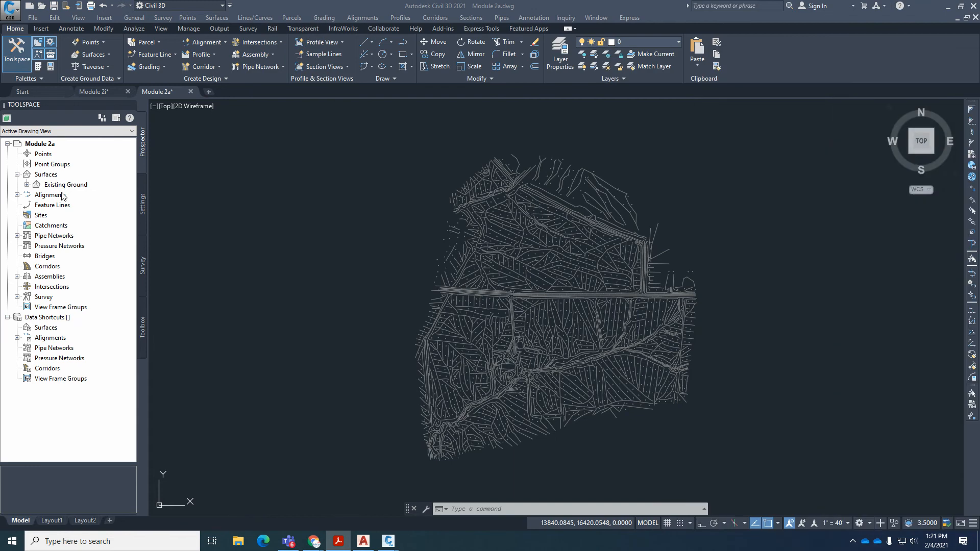
Step: Expand the Existing Ground surface and its Definition, adjusting the Toolspace width so the data type names are readable
left_click(28, 189)
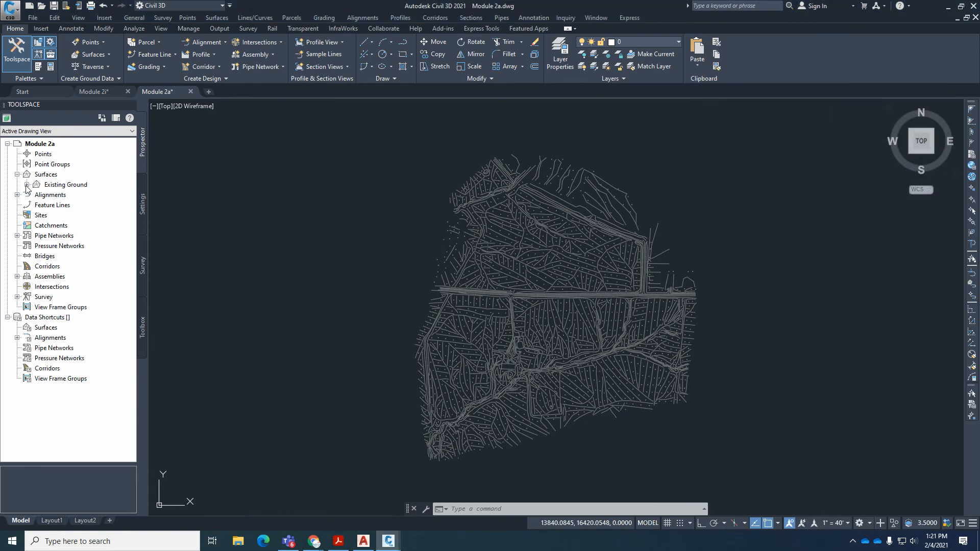
left_click(26, 185)
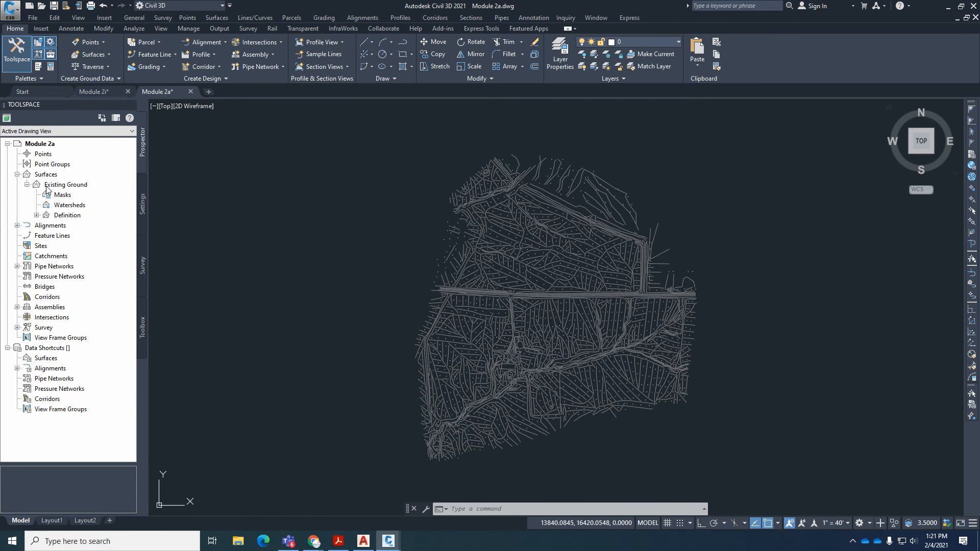
left_click(37, 216)
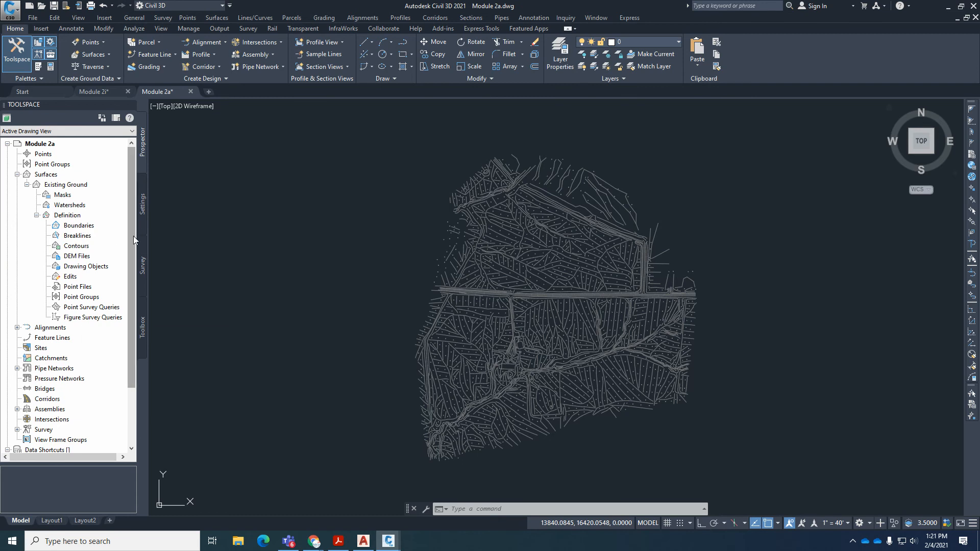
left_click_drag(147, 233, 110, 234)
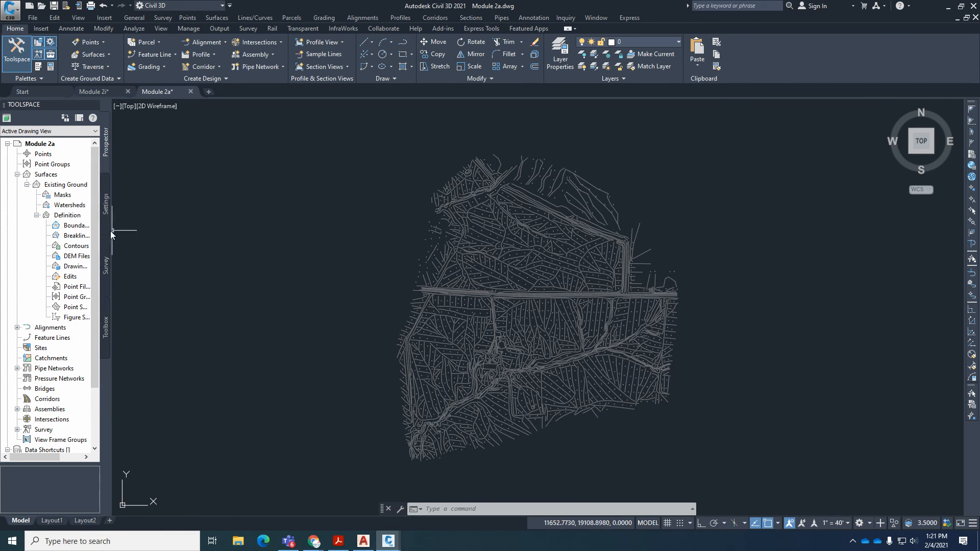
left_click_drag(110, 231, 149, 230)
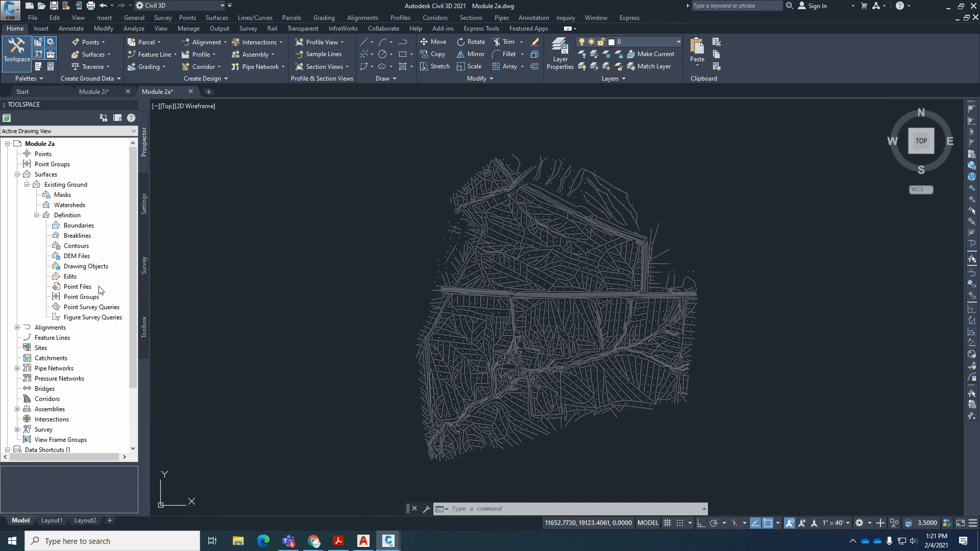
Step: Start adding Standard breaklines with the description EG to the Existing Ground surface definition
left_click(75, 237)
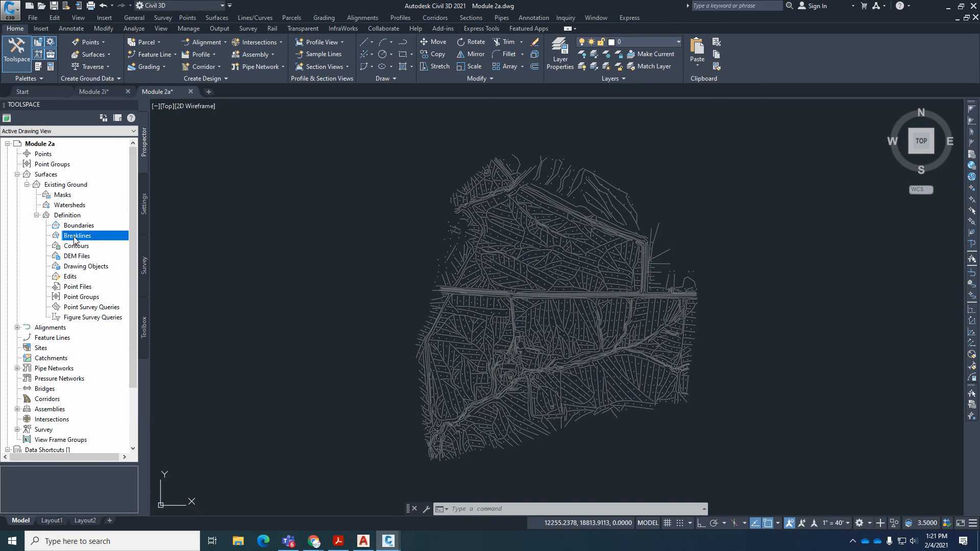
right_click(90, 238)
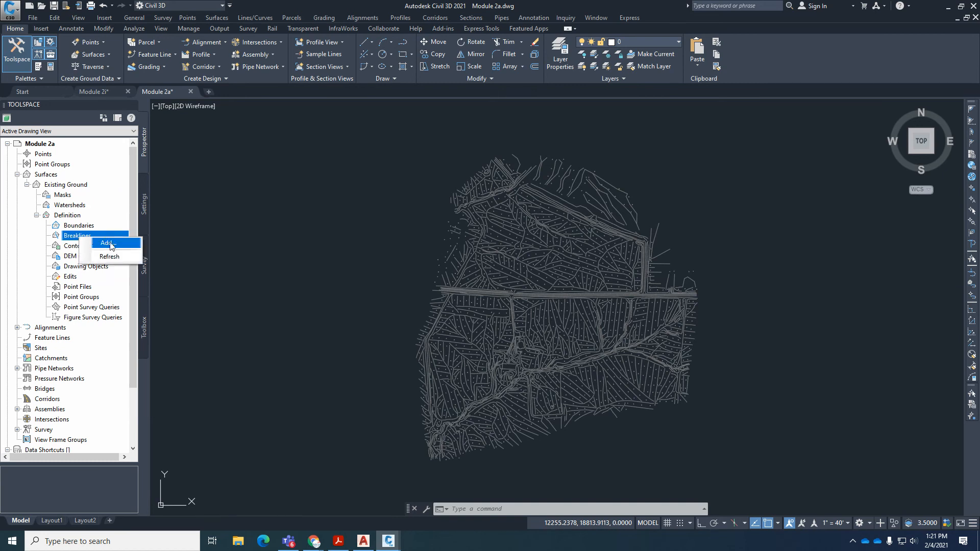
left_click(110, 243)
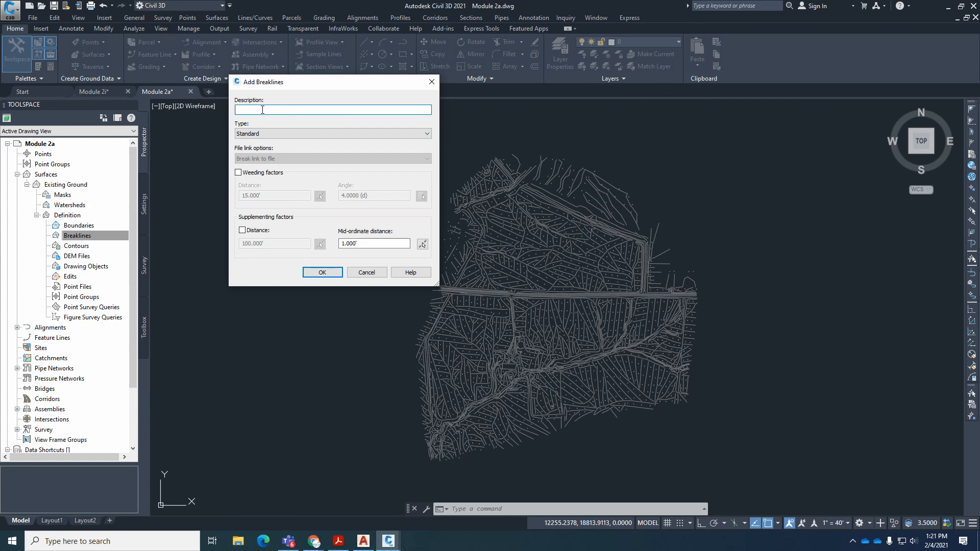
type("EG")
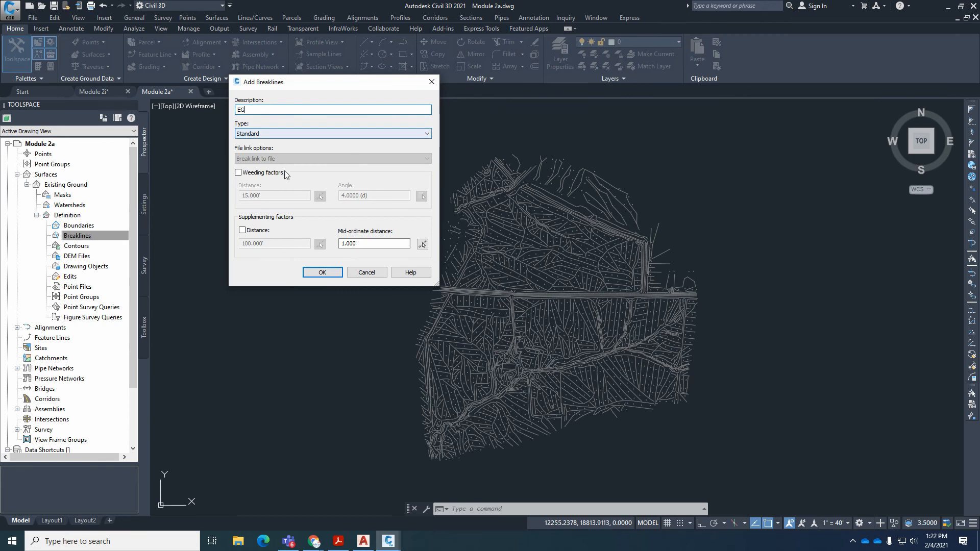
left_click(327, 273)
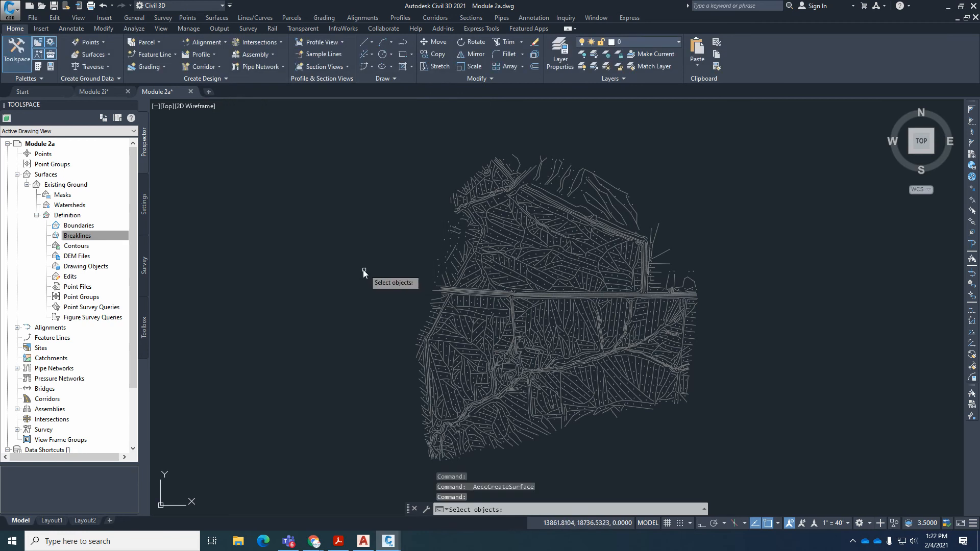
Step: Window-select all the linework in the drawing as the breakline objects
scroll(353, 250, "down", 2)
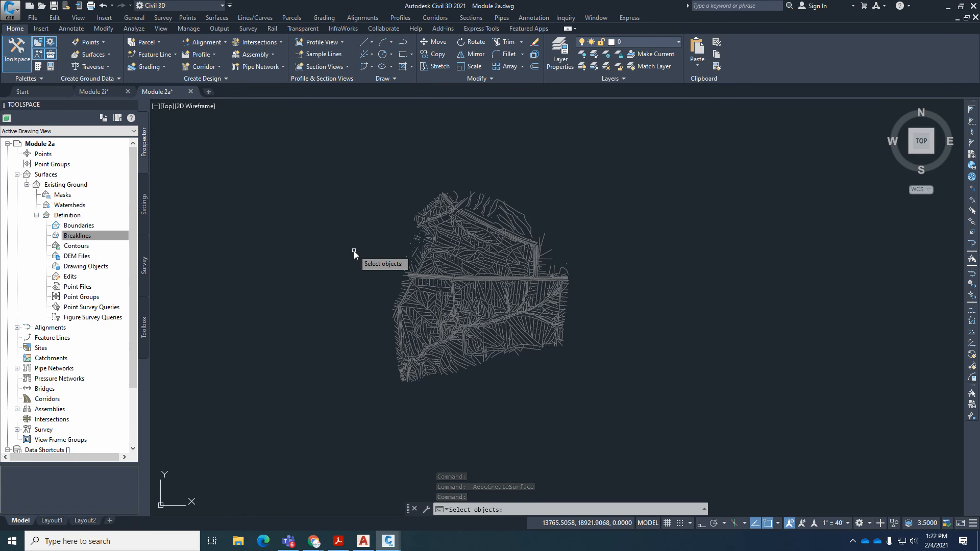
left_click(355, 155)
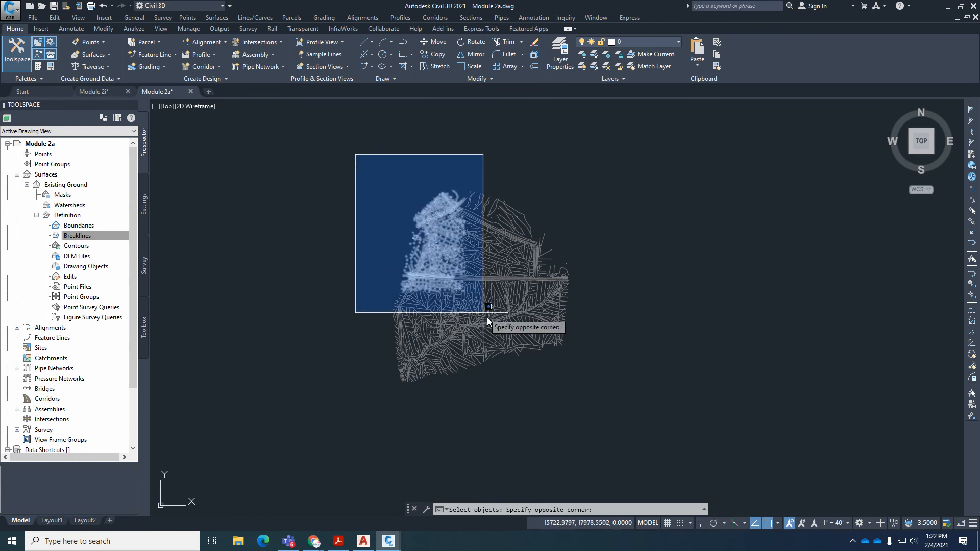
left_click(599, 397)
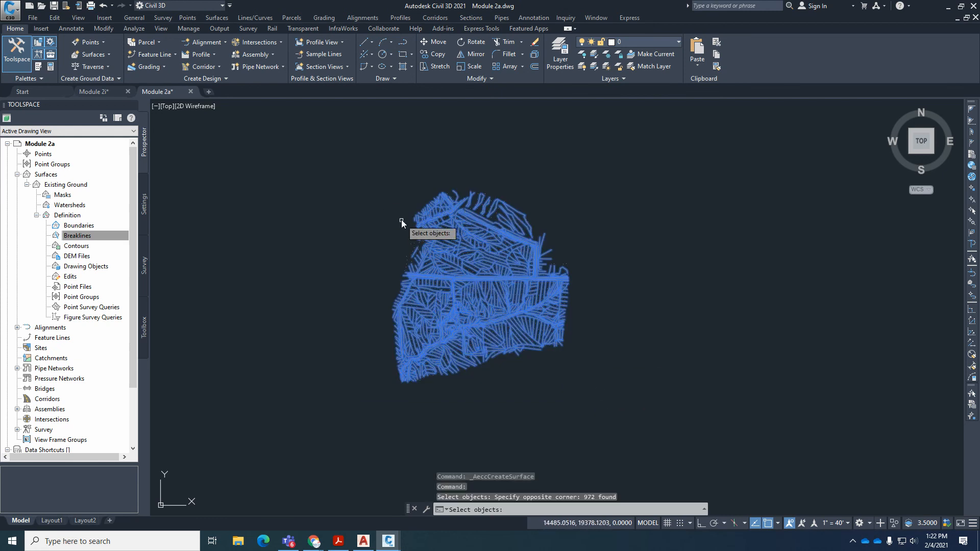
left_click(344, 158)
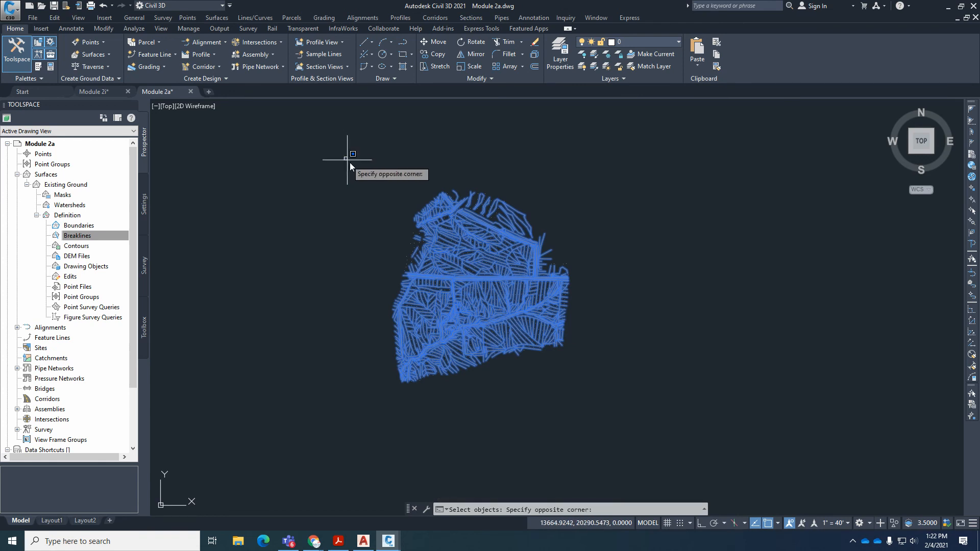
left_click(612, 409)
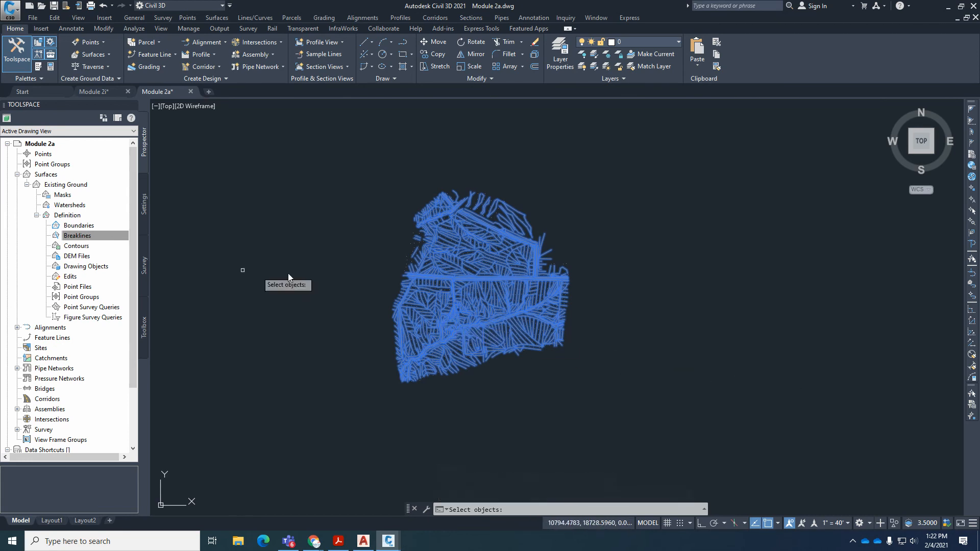
Step: Try to include a cross-shaped block between the lines in the breakline selection, and finish the selection to add the EG breaklines
scroll(424, 271, "up", 4)
scroll(431, 266, "up", 10)
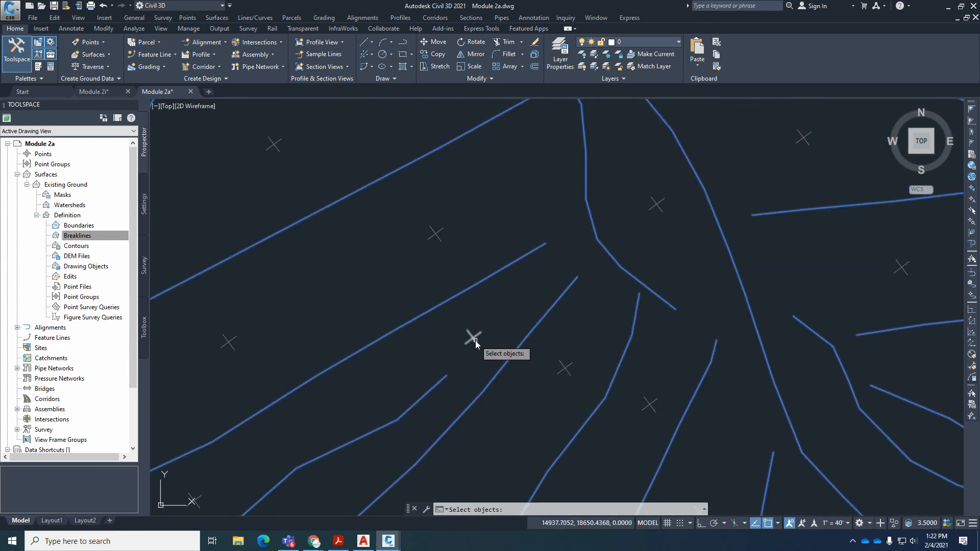
left_click(402, 210)
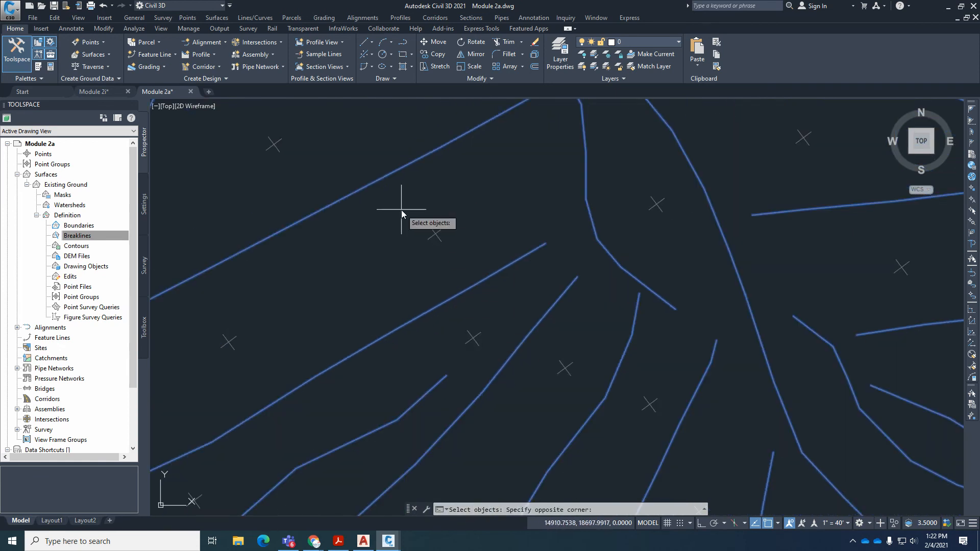
left_click(502, 347)
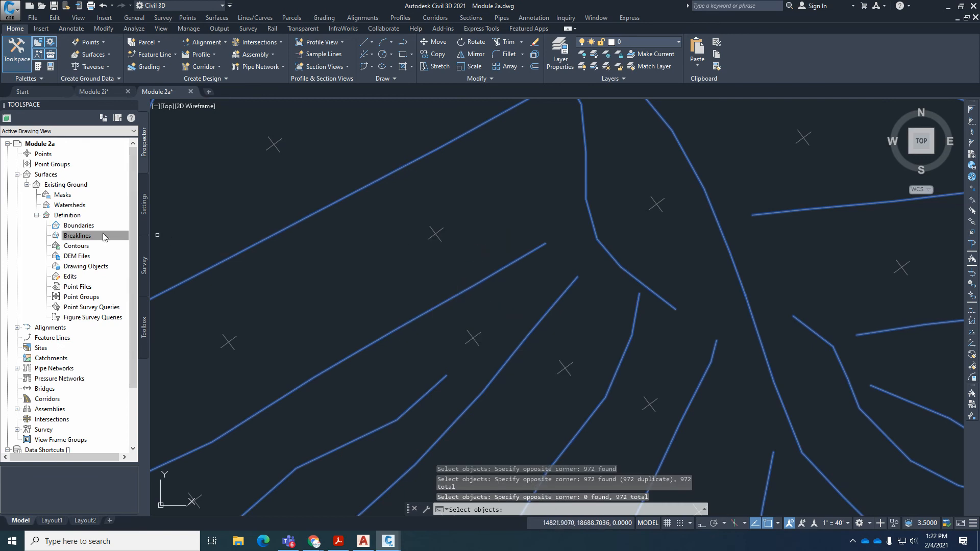
scroll(492, 244, "down", 6)
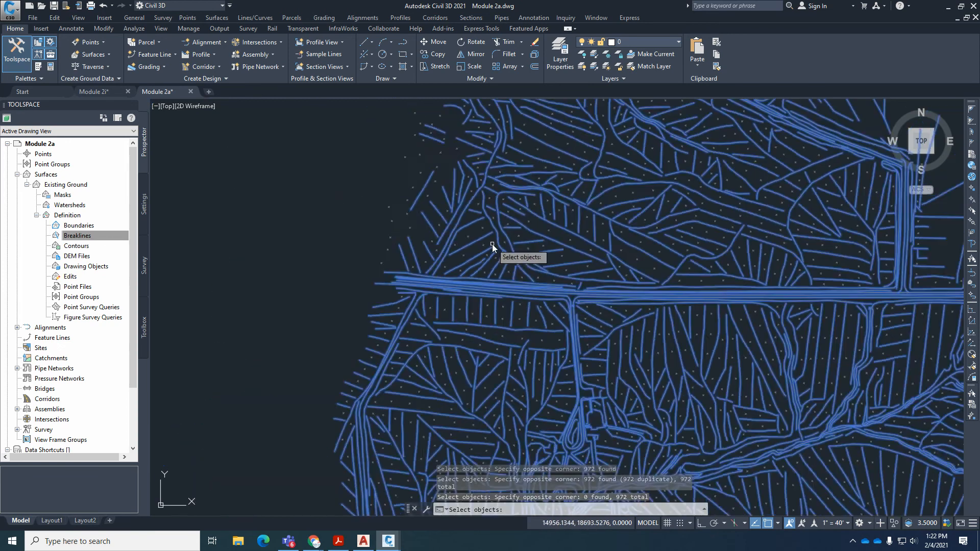
scroll(587, 252, "up", 2)
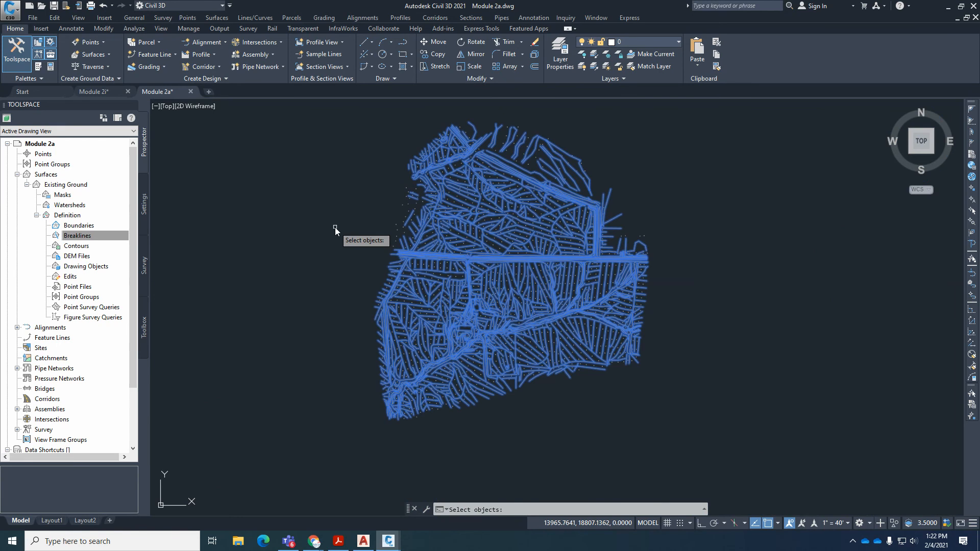
key("Return")
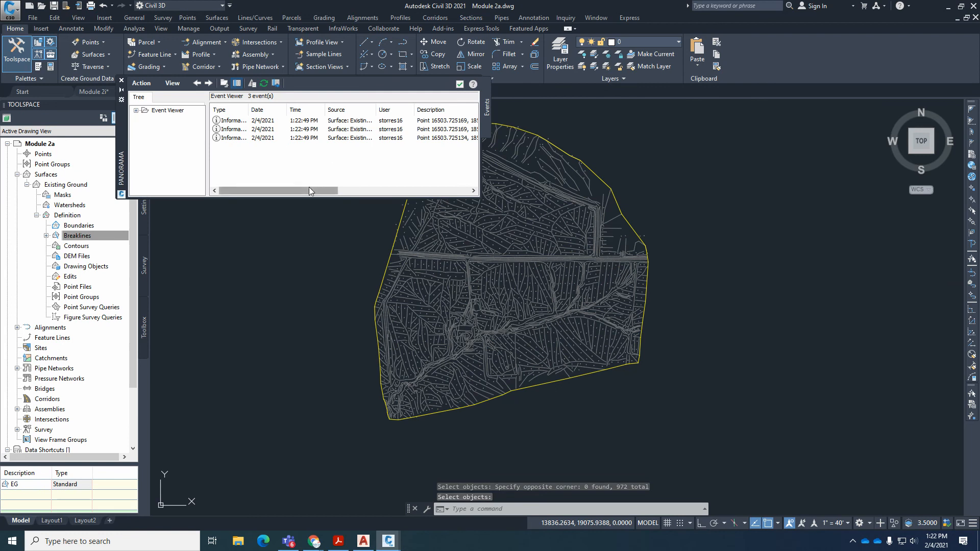
Step: Read the event descriptions in the Panorama Event Viewer and dismiss it
left_click_drag(308, 188, 382, 190)
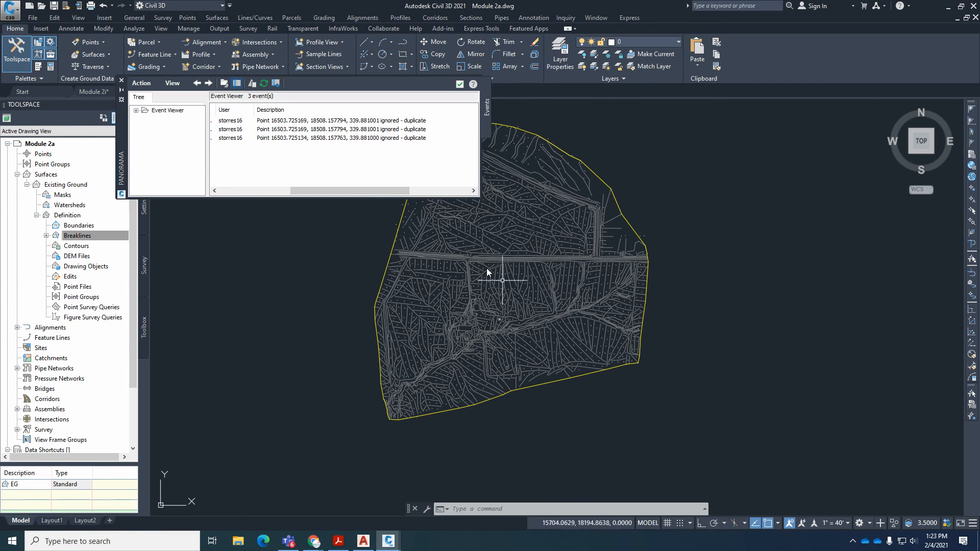
left_click_drag(360, 190, 364, 189)
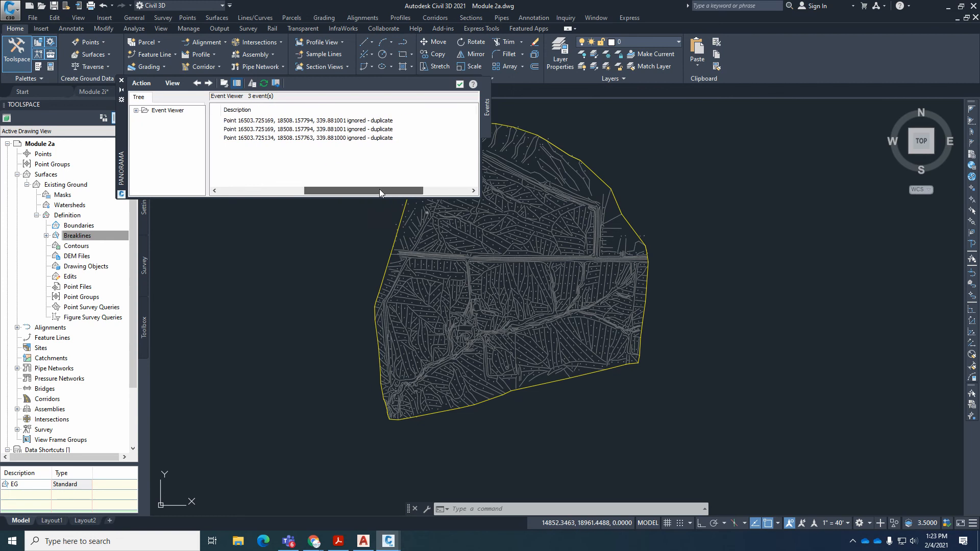
left_click(460, 84)
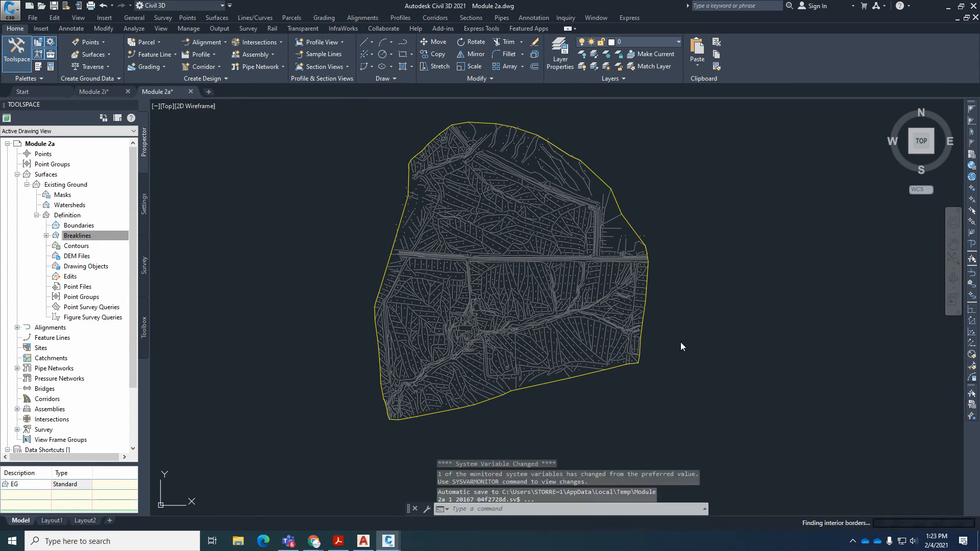
Step: Inspect the new Existing Ground surface in plan, select it by its border and clear the selection
scroll(443, 222, "up", 3)
scroll(442, 283, "down", 3)
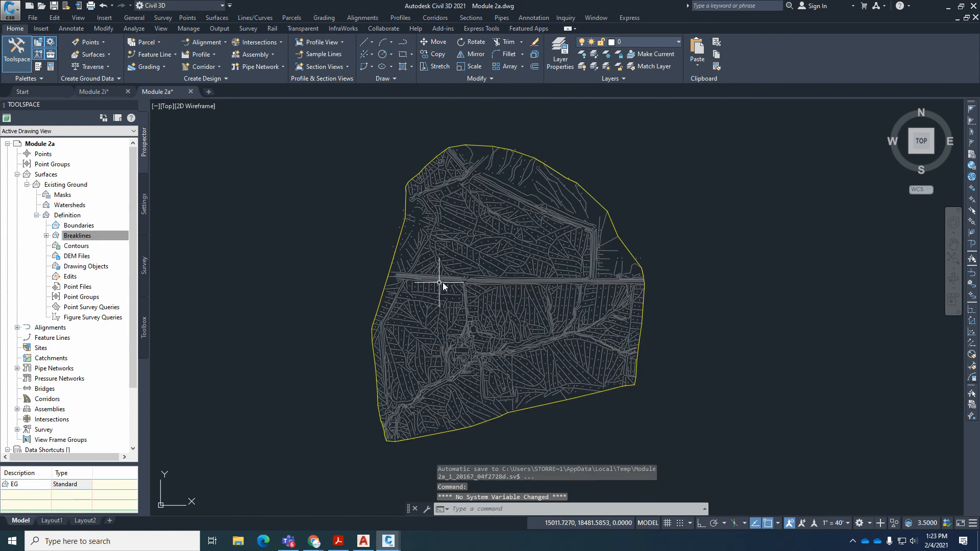
scroll(525, 264, "up", 2)
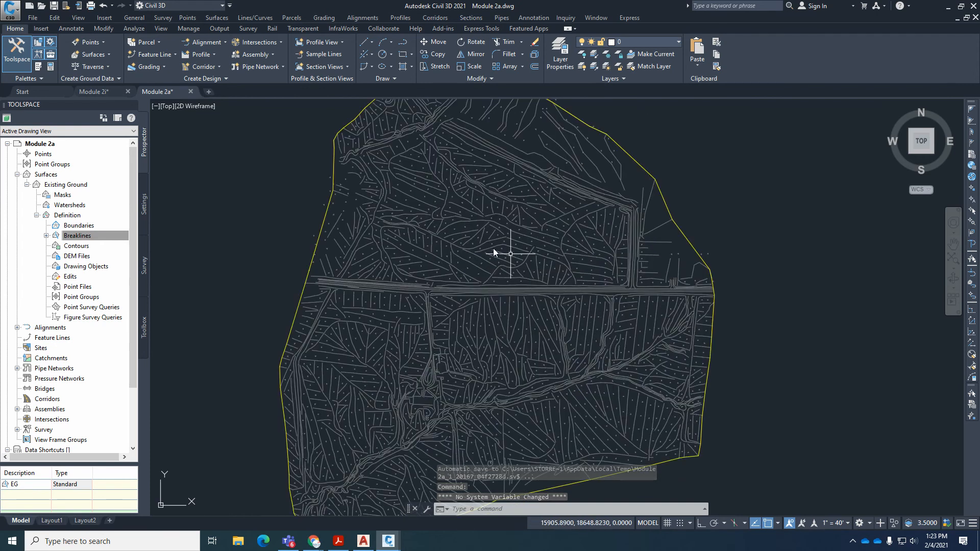
scroll(566, 295, "down", 2)
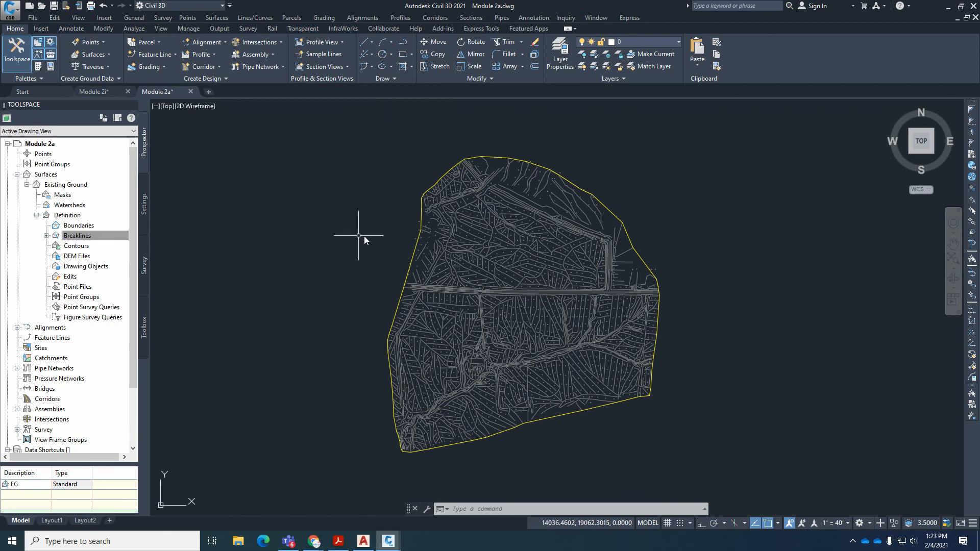
left_click(416, 244)
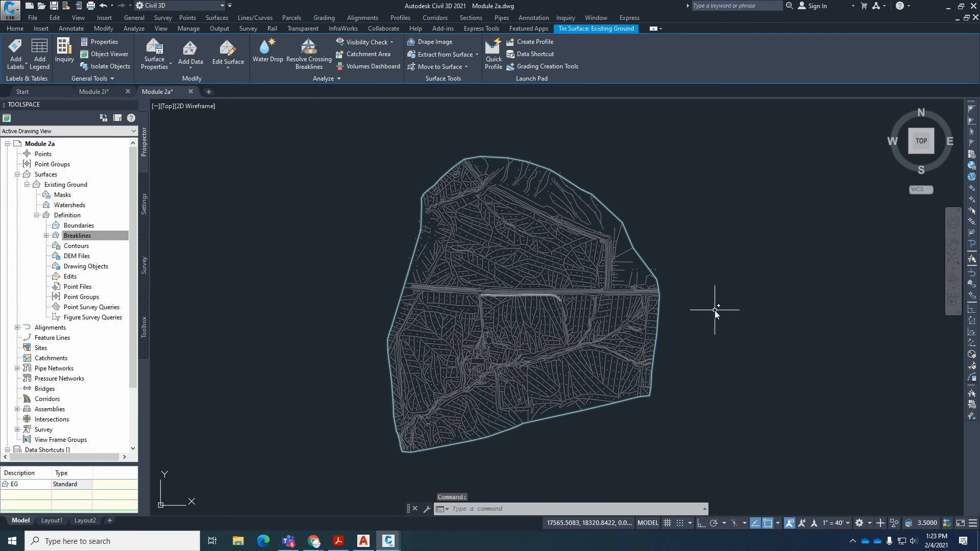
key("Escape")
key("Escape")
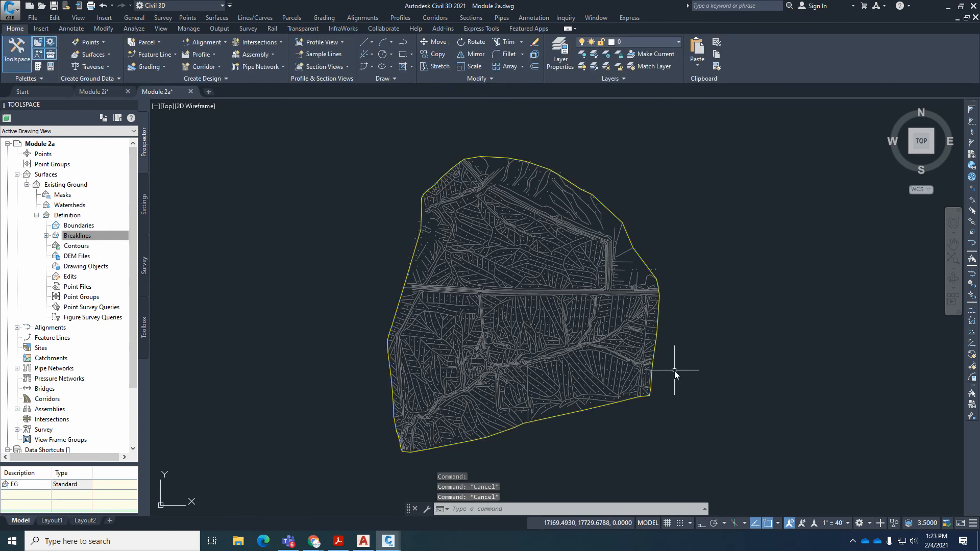
Step: Orbit the drawing into a 3D view and examine the surface's TIN triangles against the linework and blocks
middle_click_drag(699, 355, 624, 232, "shift")
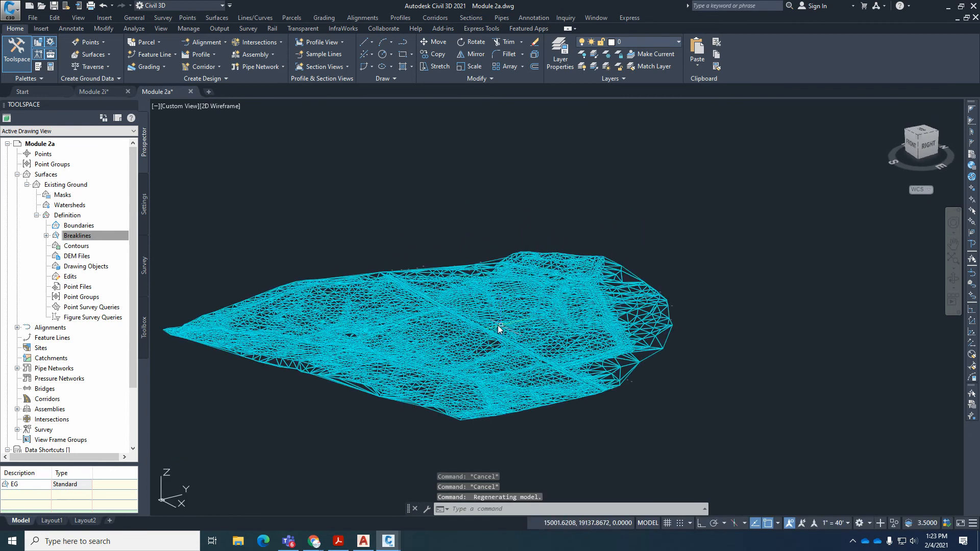
scroll(471, 326, "up", 10)
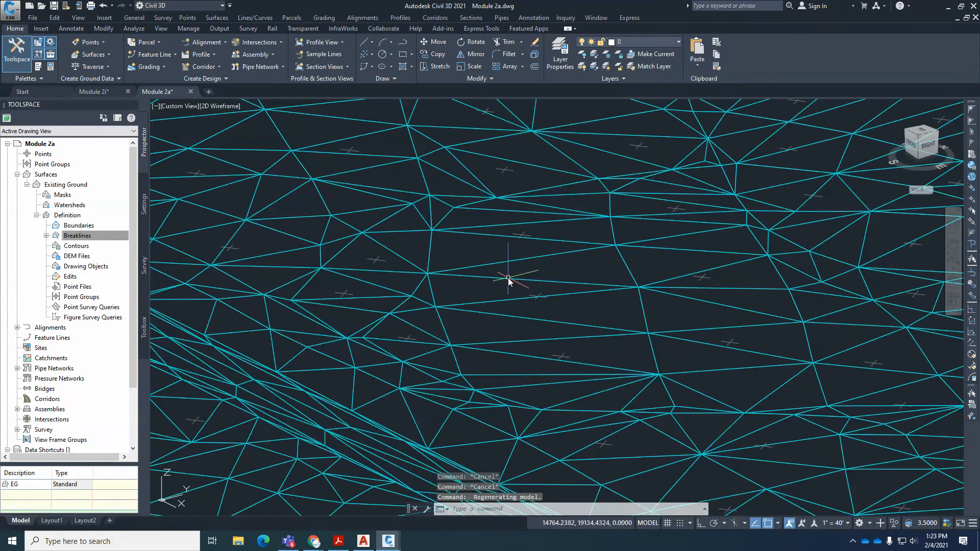
scroll(577, 324, "down", 5)
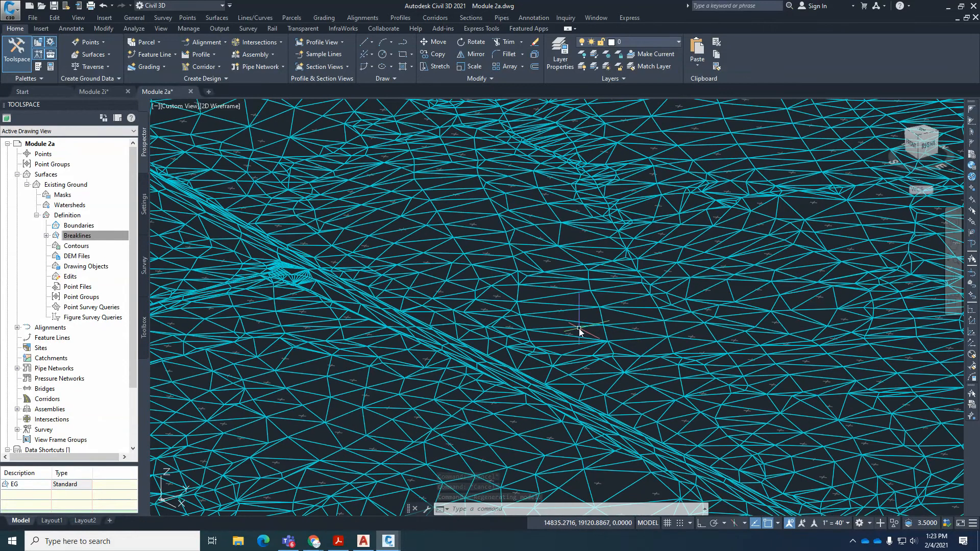
scroll(581, 332, "down", 3)
scroll(580, 209, "up", 8)
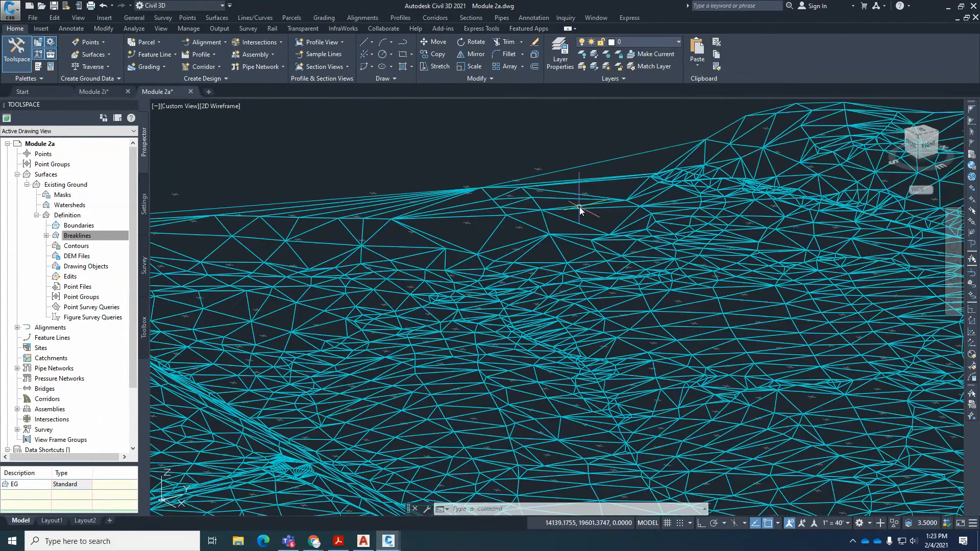
scroll(598, 228, "down", 3)
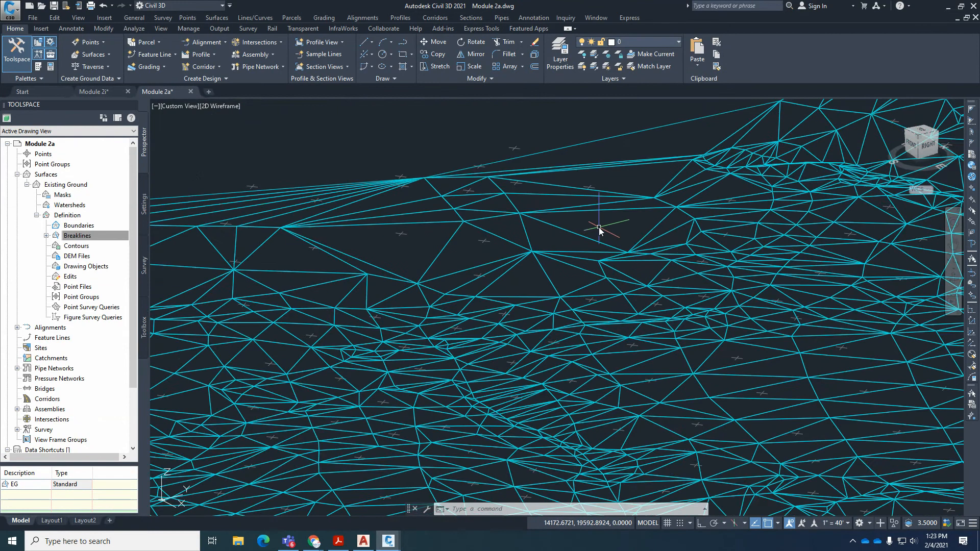
scroll(602, 225, "down", 3)
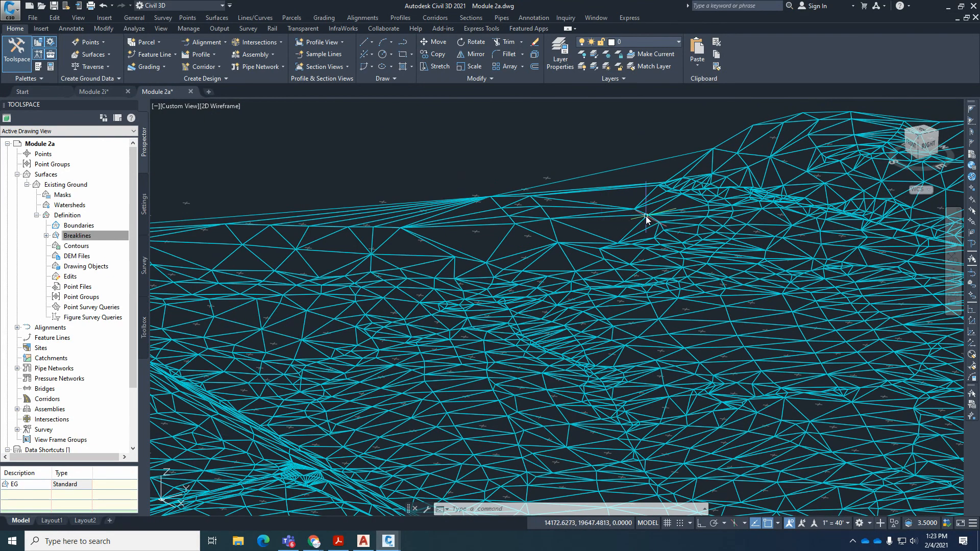
scroll(612, 215, "down", 2)
Step: Window-select breaklines and blocks near the surface's far edge and examine how the triangulation follows them
left_click(501, 154)
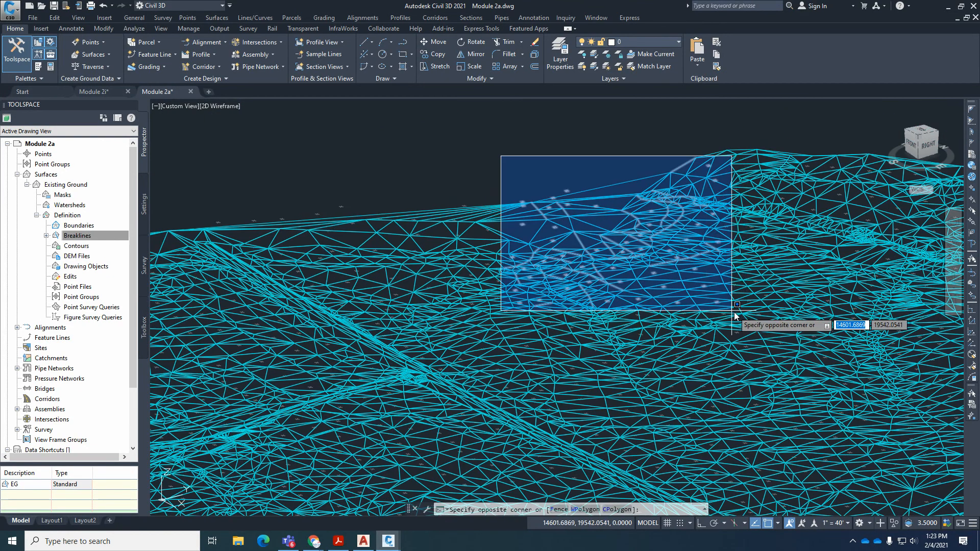
left_click(733, 324)
scroll(763, 286, "up", 5)
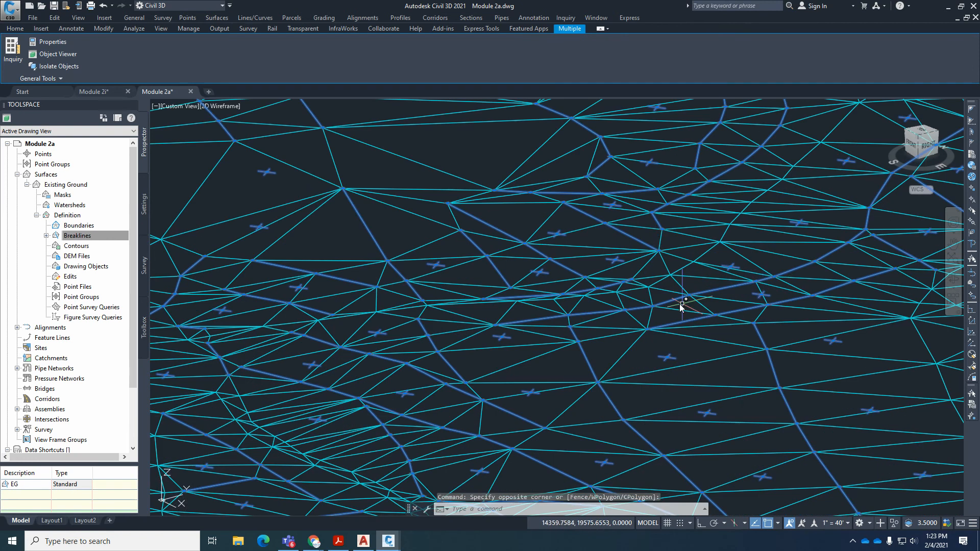
scroll(663, 229, "up", 2)
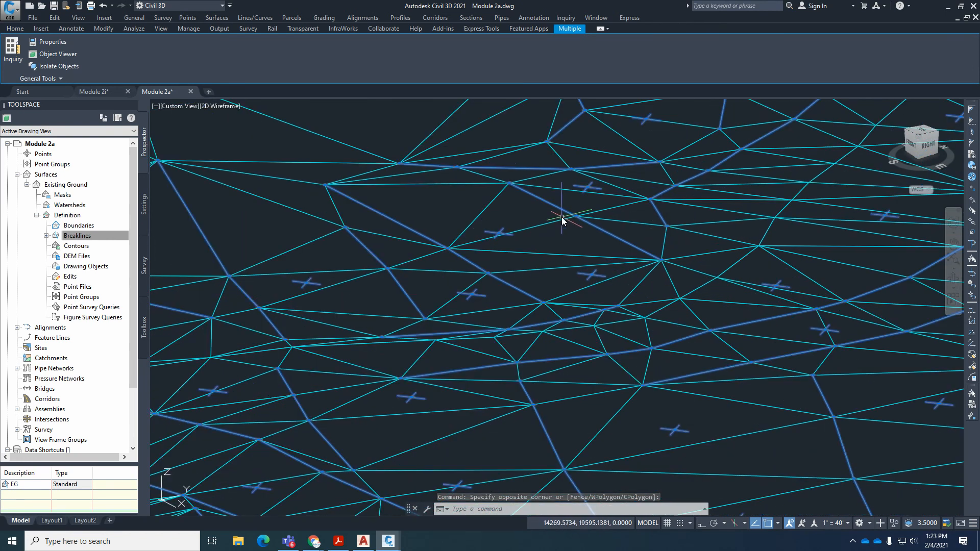
scroll(532, 349, "down", 8)
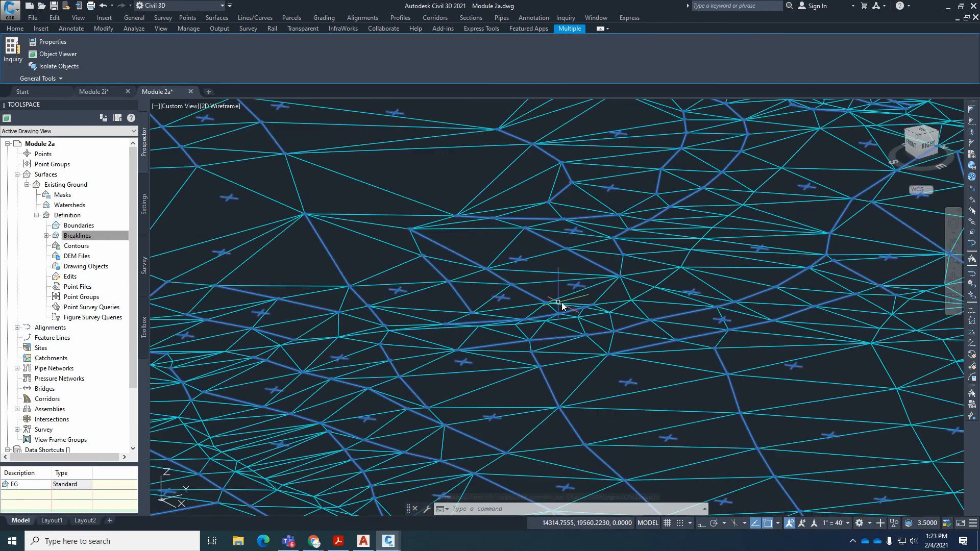
scroll(610, 347, "up", 5)
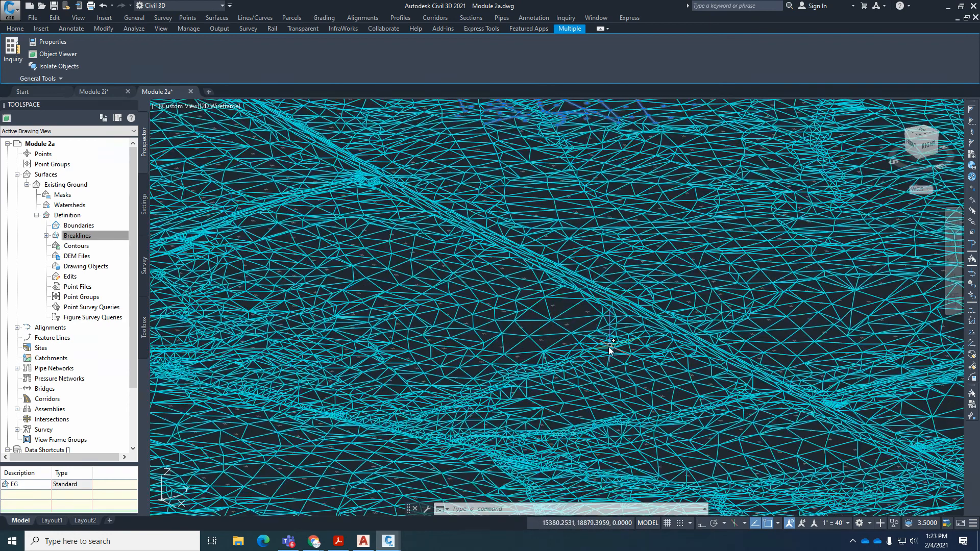
Step: Clear the selection and display the 3D view of the whole surface in the Shaded visual style
key("Escape")
key("Escape")
scroll(584, 351, "up", 2)
scroll(575, 350, "down", 5)
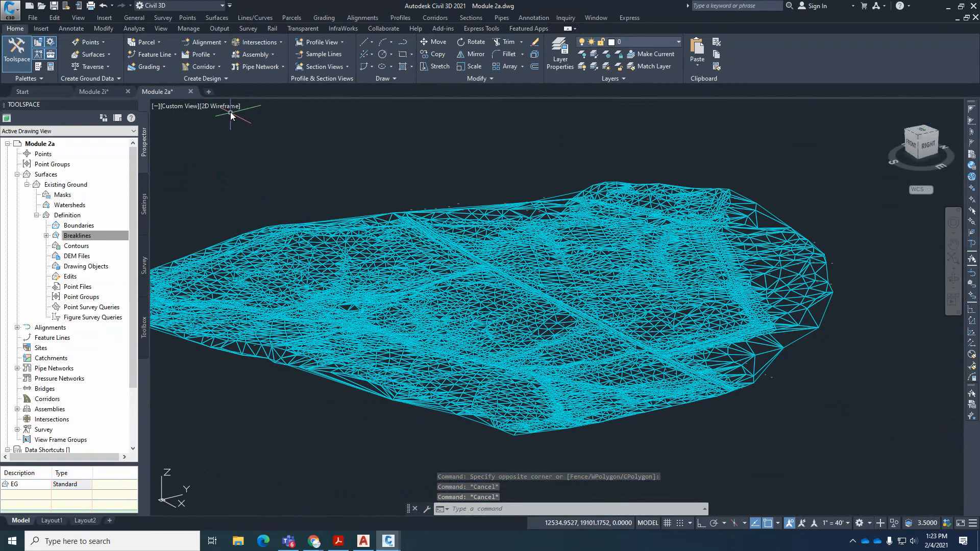
left_click(228, 107)
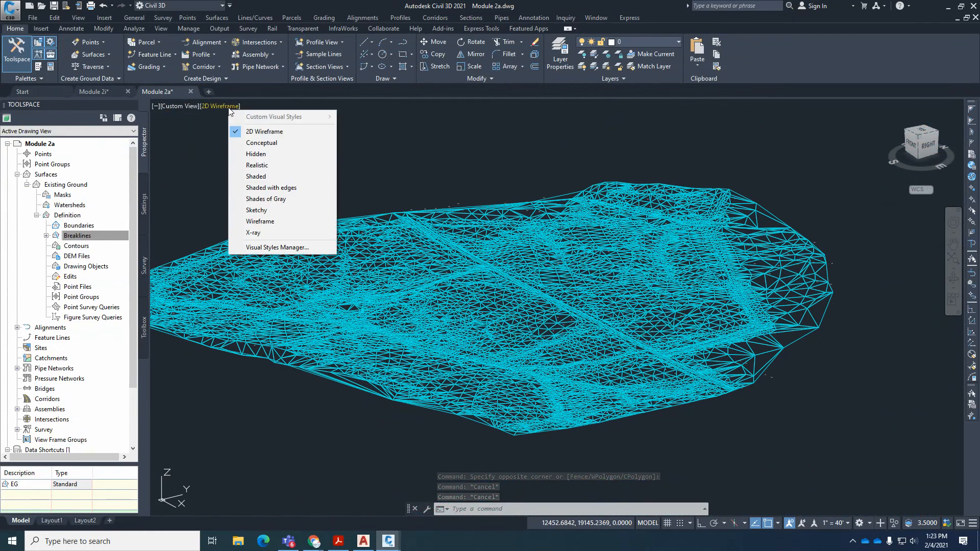
left_click(257, 177)
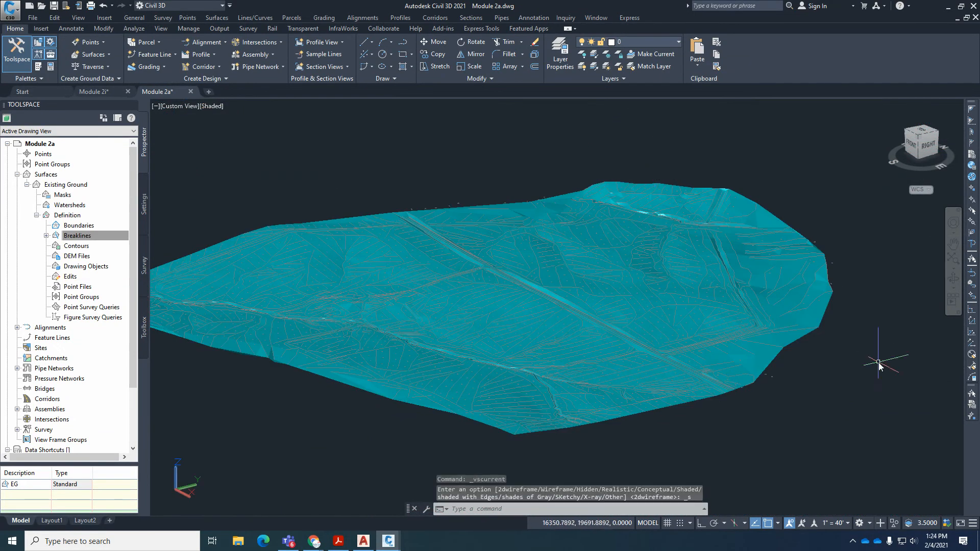
Step: Orbit the shaded surface to a low side view and examine its relief along the road and breaklines
scroll(743, 343, "up", 10)
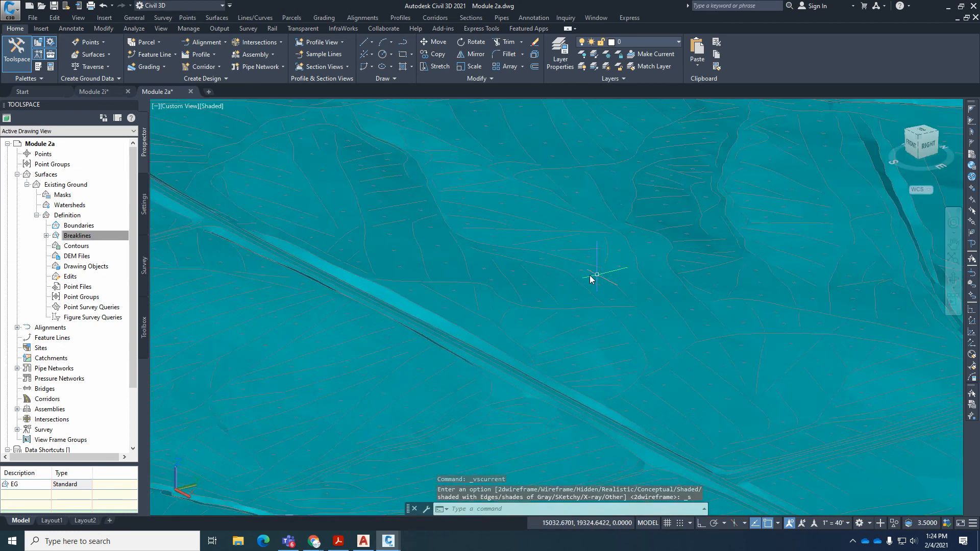
mouse_move(590, 275)
middle_mouse_down("shift")
mouse_move(625, 289)
mouse_move(566, 264)
mouse_move(586, 263)
middle_mouse_up("shift")
scroll(420, 280, "down", 5)
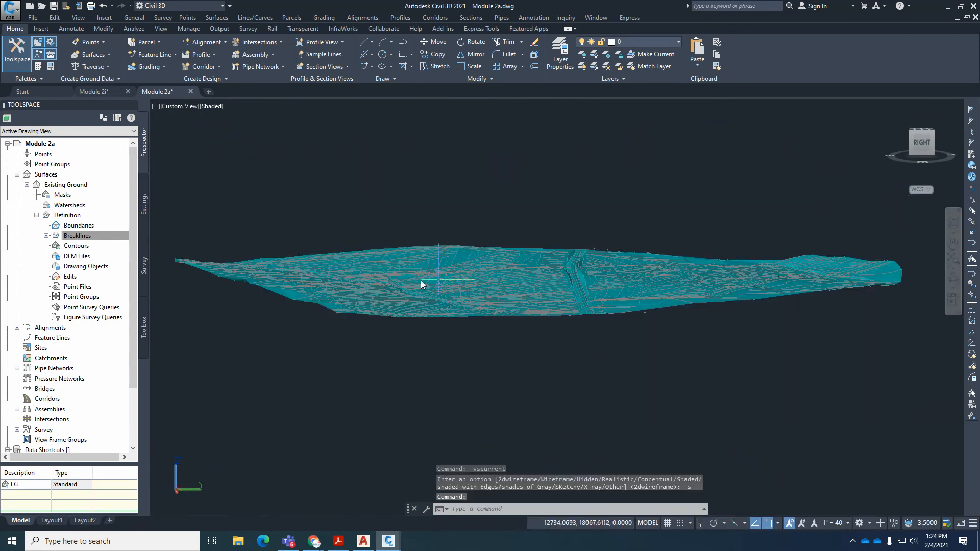
scroll(404, 279, "up", 3)
middle_click_drag(404, 279, 554, 289, "shift")
scroll(515, 292, "down", 4)
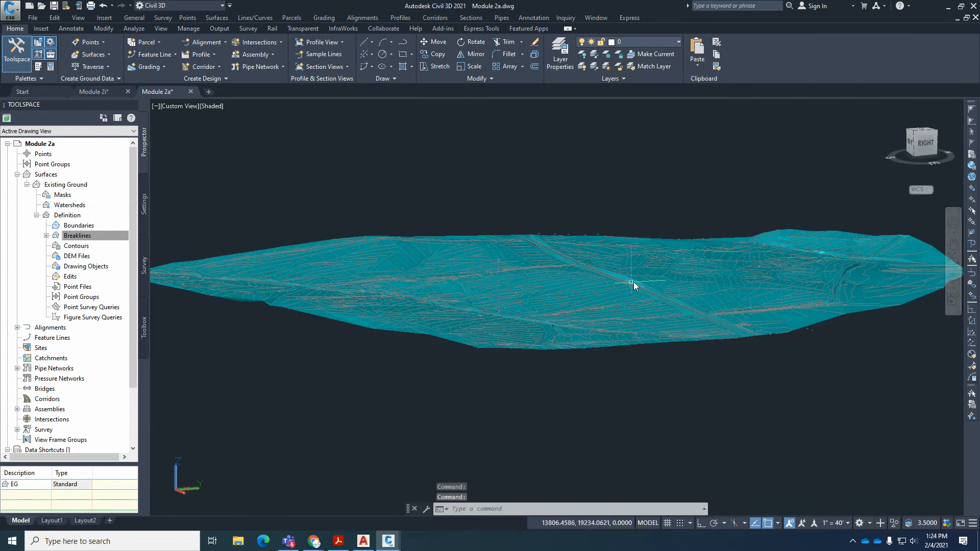
scroll(655, 289, "up", 4)
middle_click_drag(685, 285, 656, 281, "shift")
left_click(85, 236)
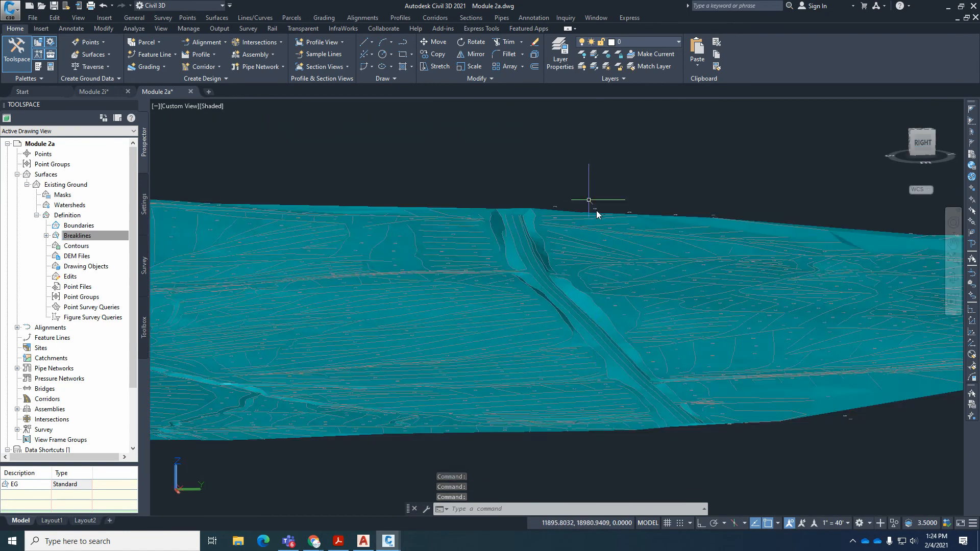
Step: Window-select a DTM point block above the surface's far edge to check it against the triangulation, and clear the selection
scroll(599, 212, "up", 3)
left_click(557, 187)
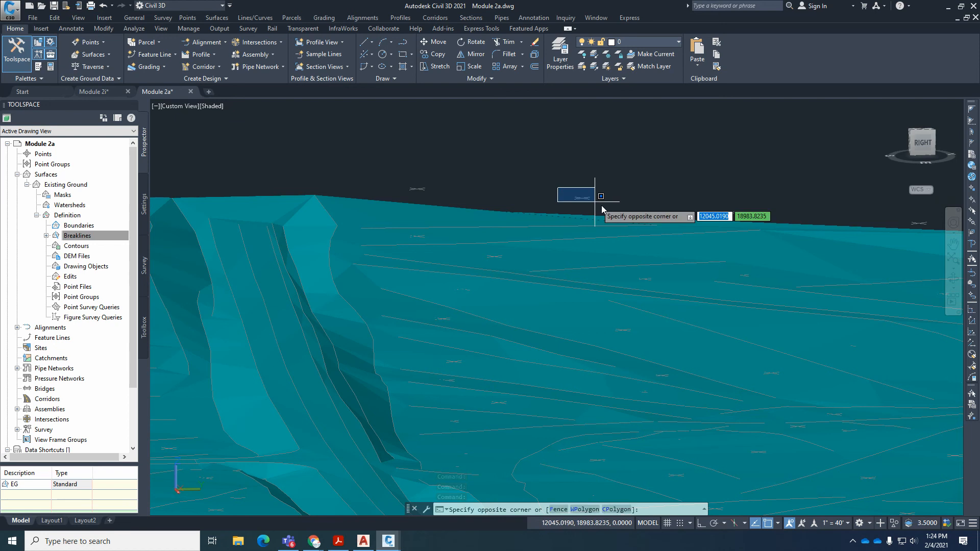
left_click(602, 206)
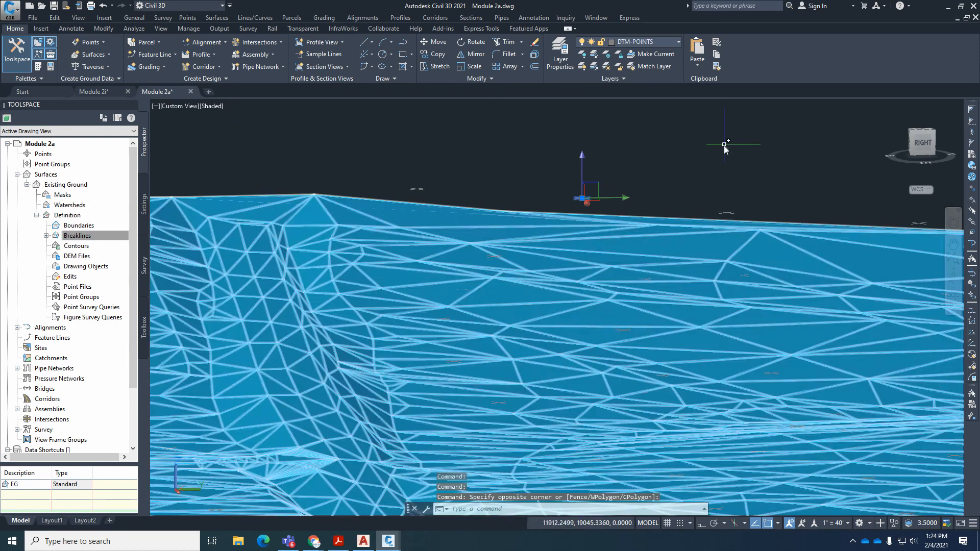
key("Escape")
key("Escape")
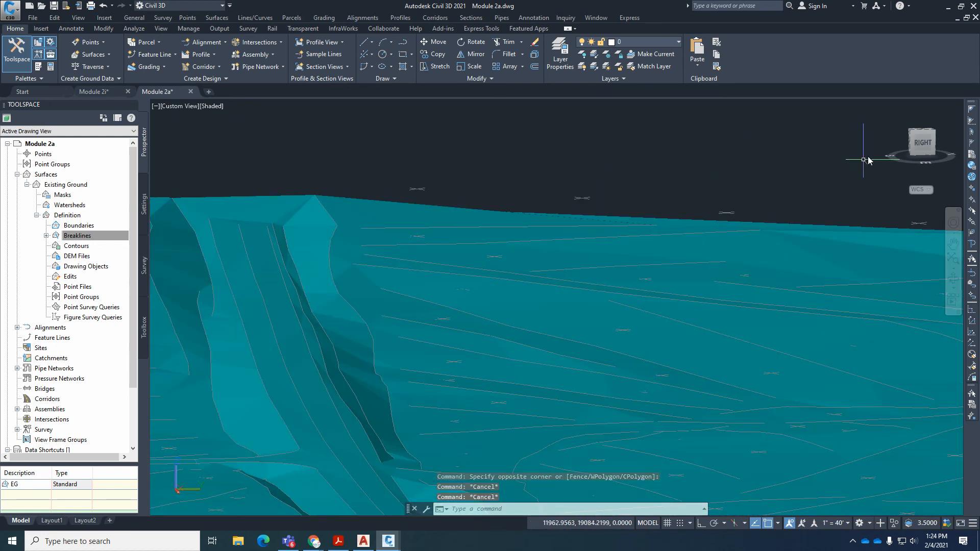
Step: Return the drawing to the Top view in the 2D Wireframe visual style and inspect the surface in plan
left_click(913, 135)
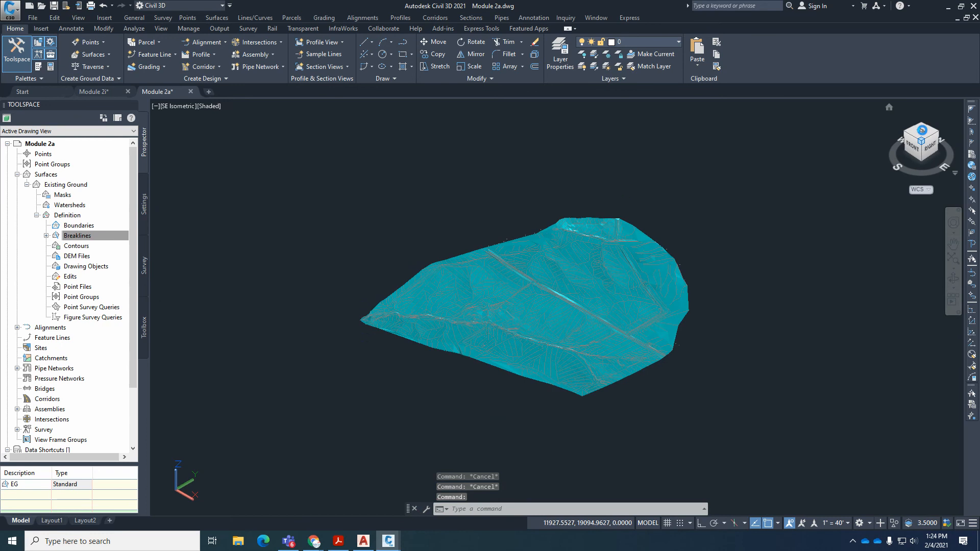
left_click(921, 132)
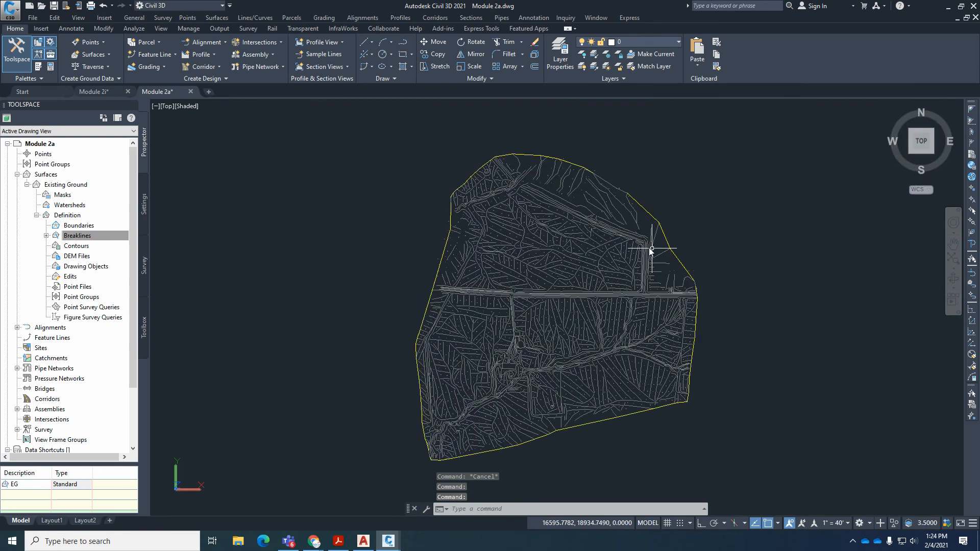
left_click(187, 106)
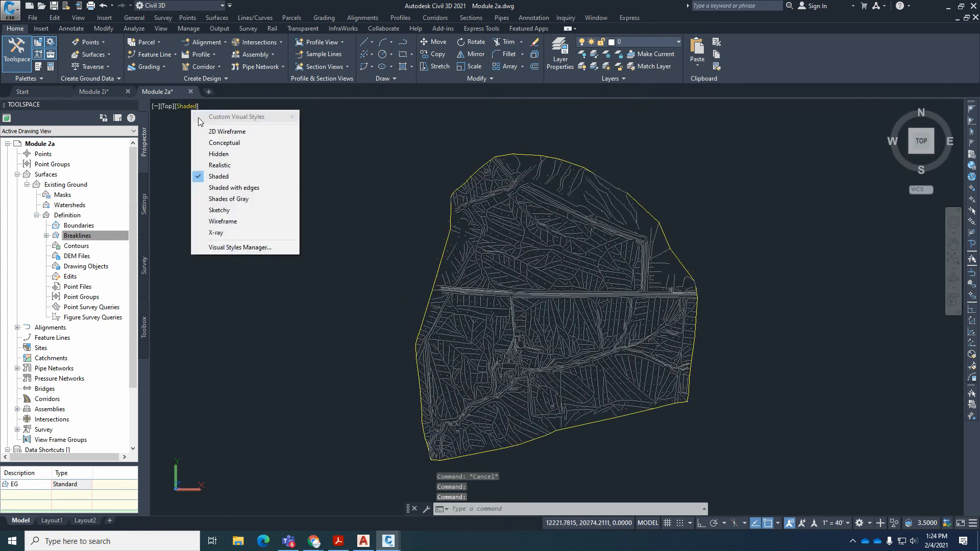
left_click(228, 131)
scroll(509, 309, "up", 2)
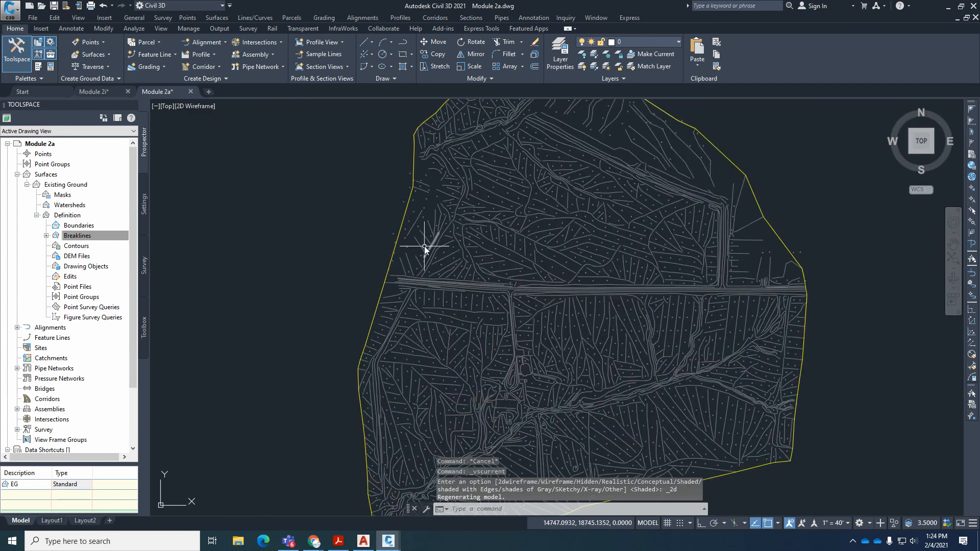
scroll(425, 246, "down", 2)
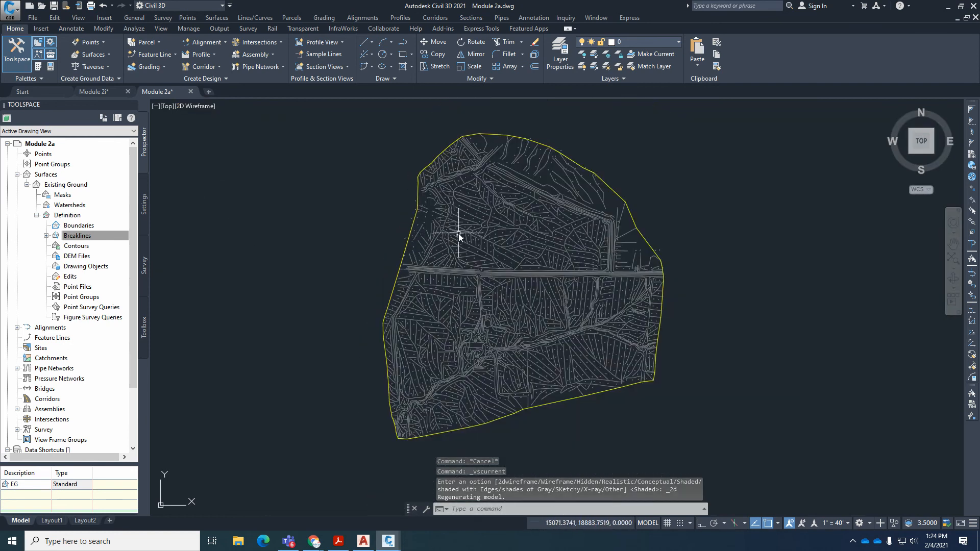
scroll(426, 241, "up", 2)
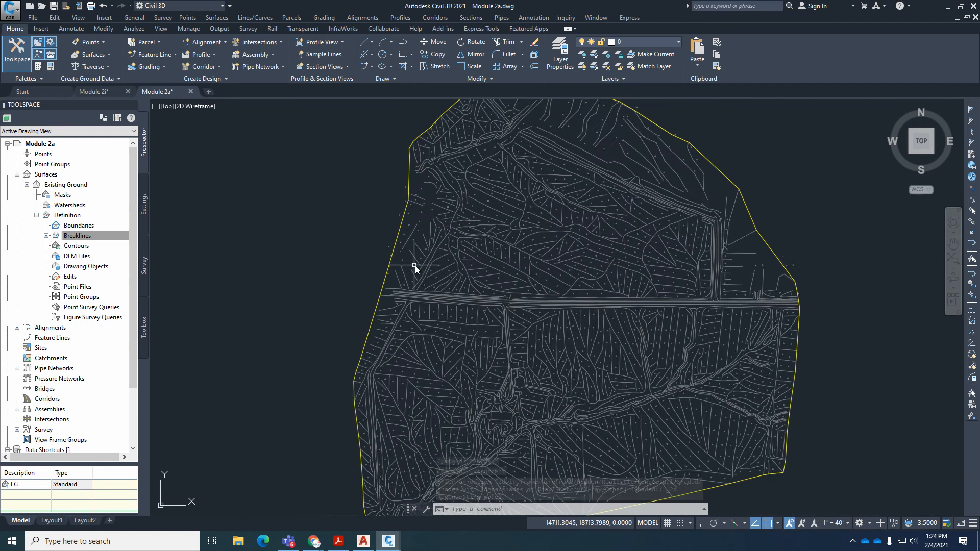
scroll(415, 265, "down", 2)
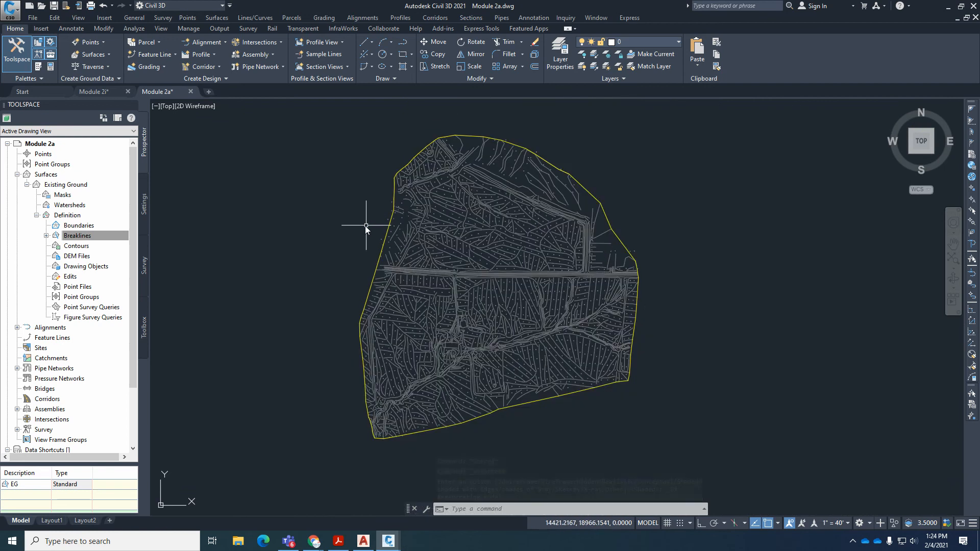
Step: Edit the Existing Ground surface's Standard style so that Triangles are visible in the Plan view direction
right_click(71, 187)
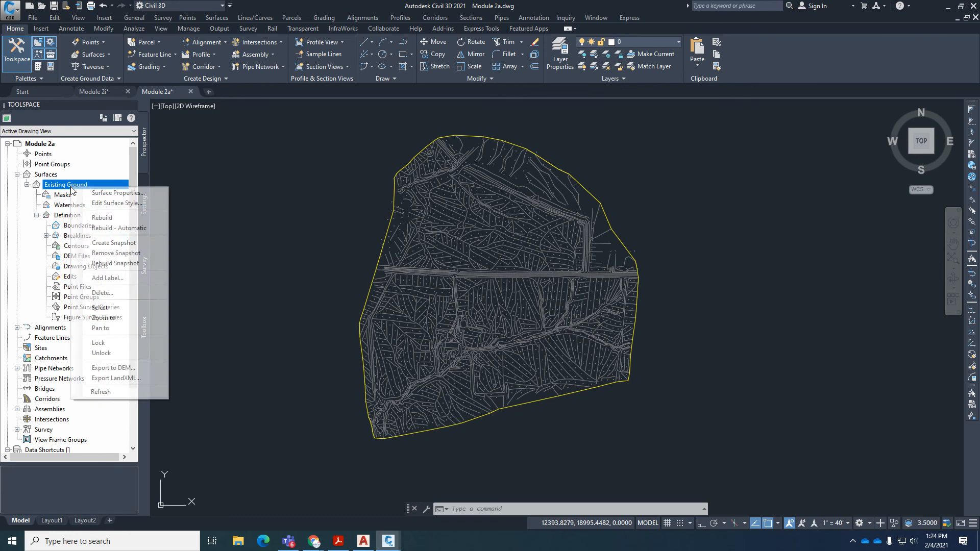
left_click(95, 204)
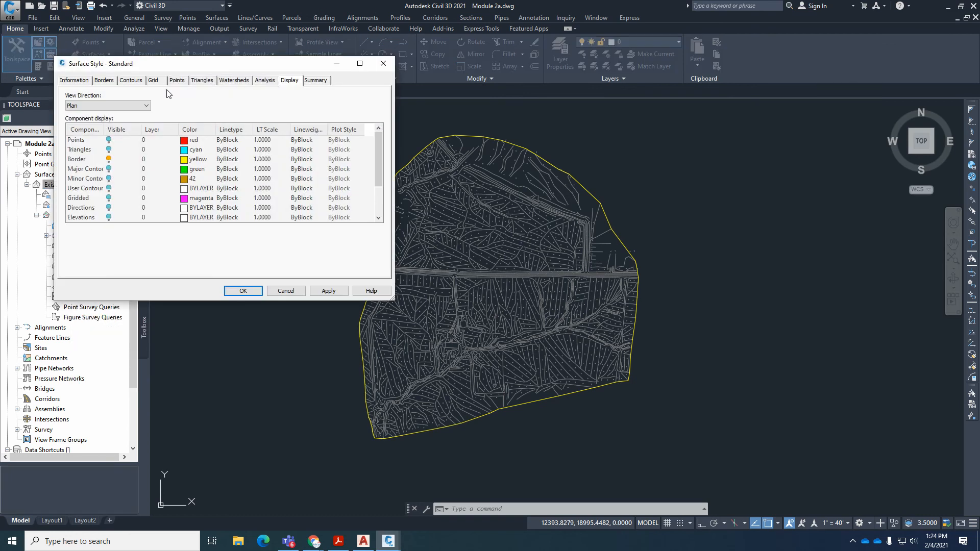
left_click(74, 81)
left_click(134, 81)
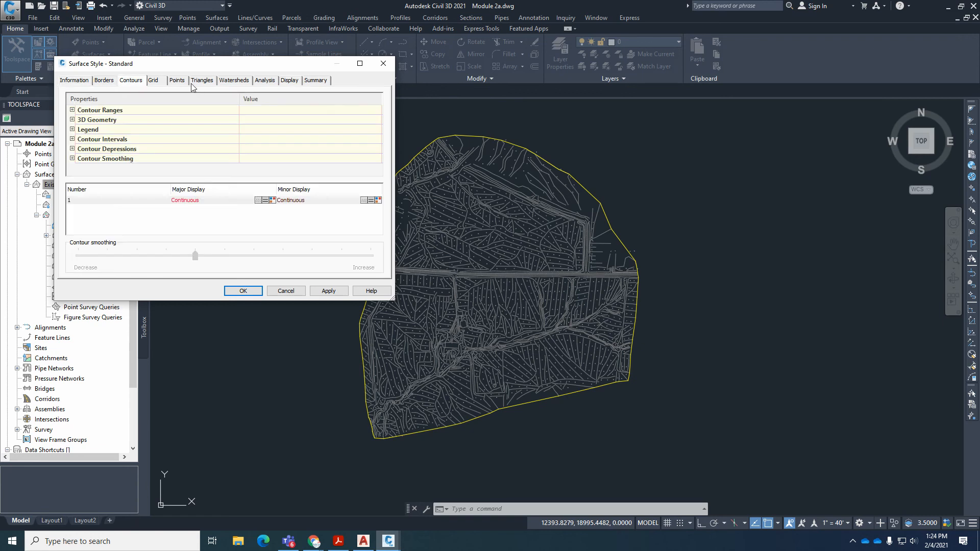
left_click(289, 81)
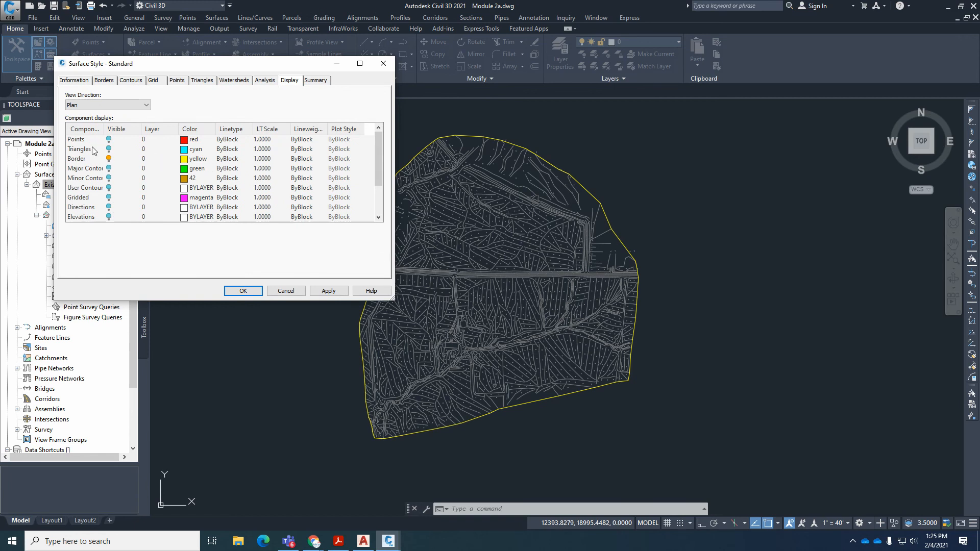
left_click(110, 153)
left_click(329, 291)
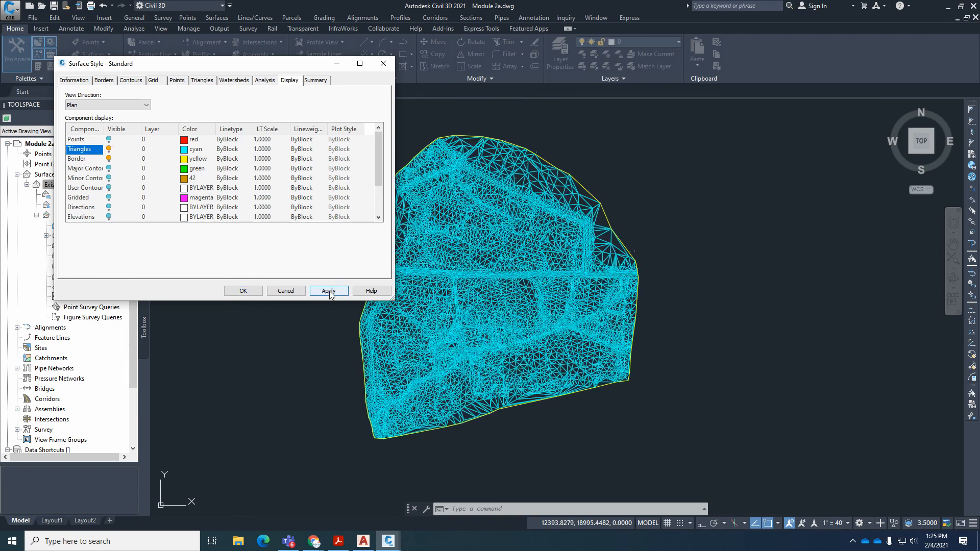
left_click(243, 291)
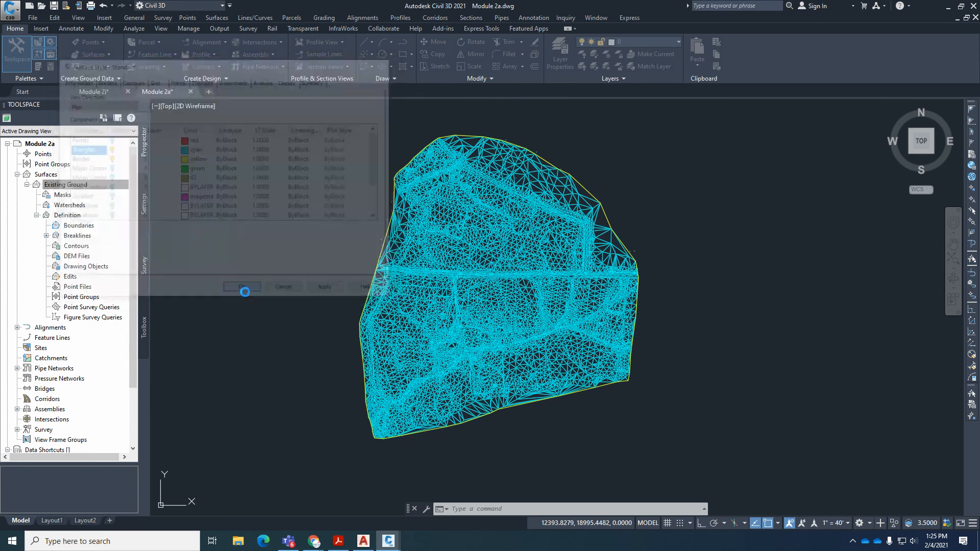
Step: Examine in plan how the TIN triangles relate to the point blocks inside and outside the surface's western border
scroll(358, 235, "up", 10)
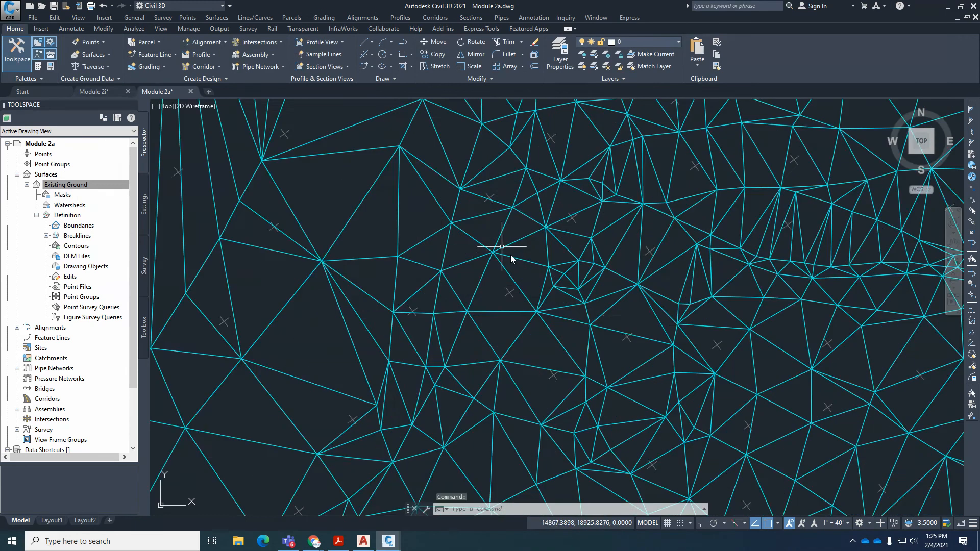
scroll(627, 317, "down", 2)
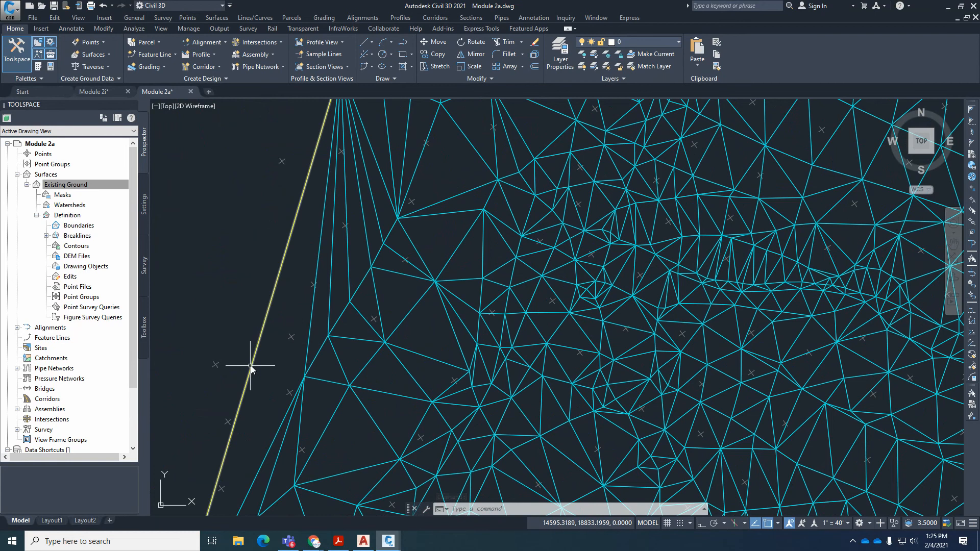
scroll(279, 352, "up", 4)
scroll(304, 315, "down", 6)
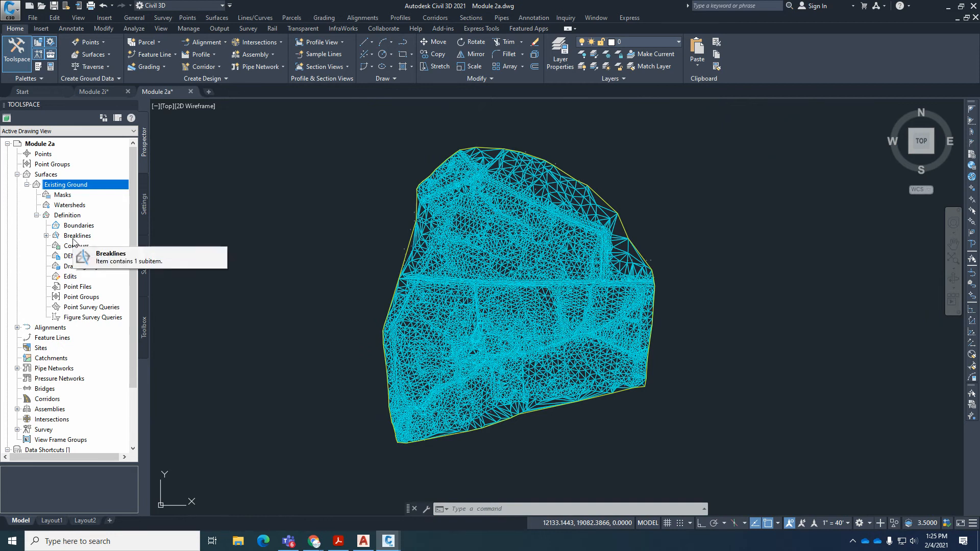
Step: Start adding drawing objects of type Lines to the Existing Ground definition and window-select everything across the site
right_click(75, 267)
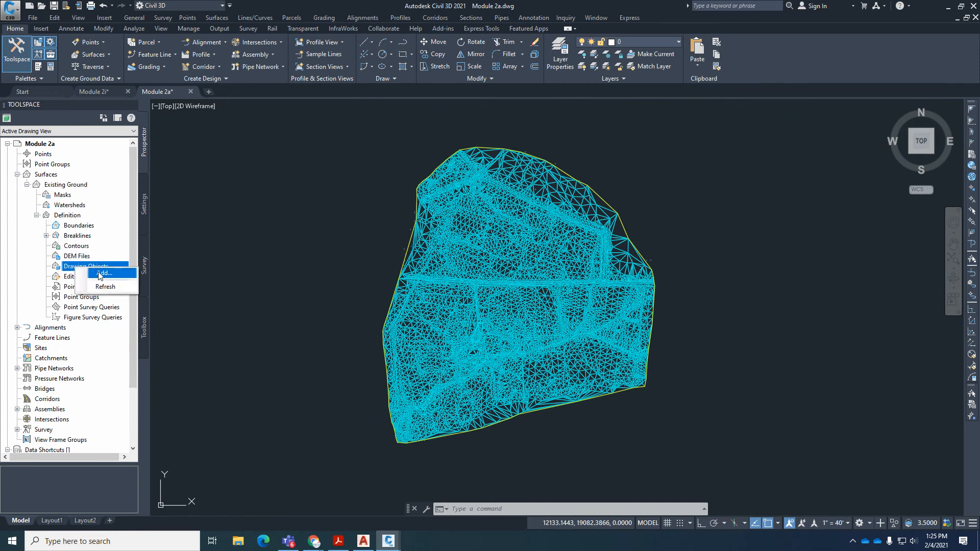
left_click(103, 274)
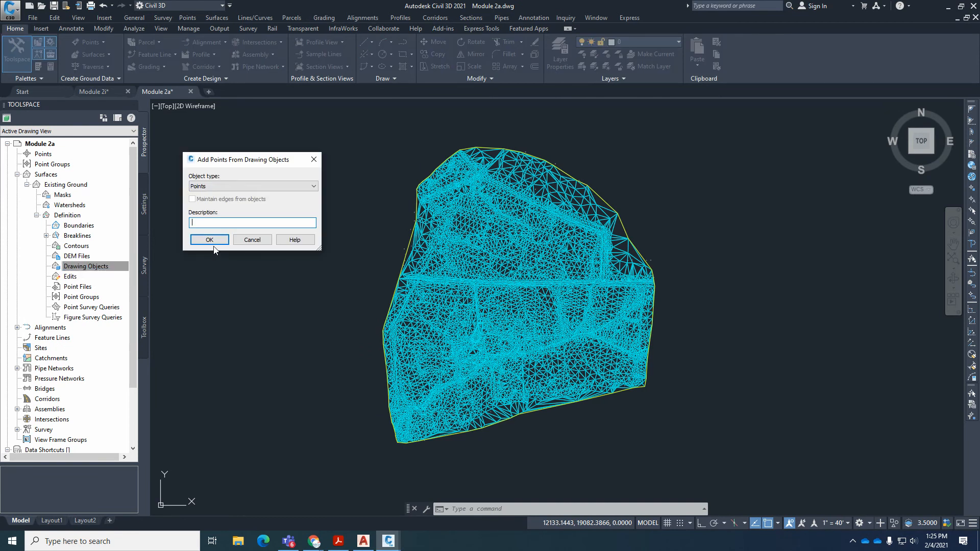
left_click(254, 187)
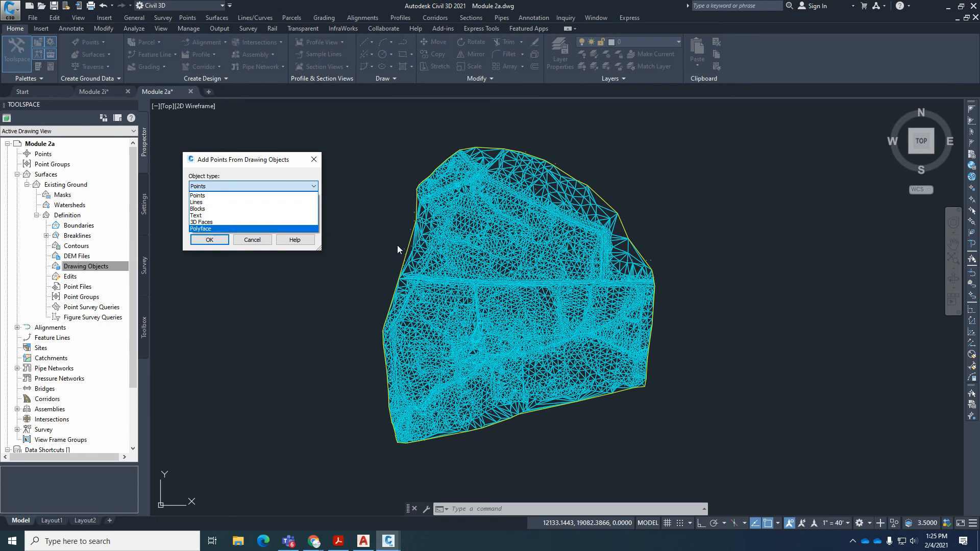
left_click(240, 202)
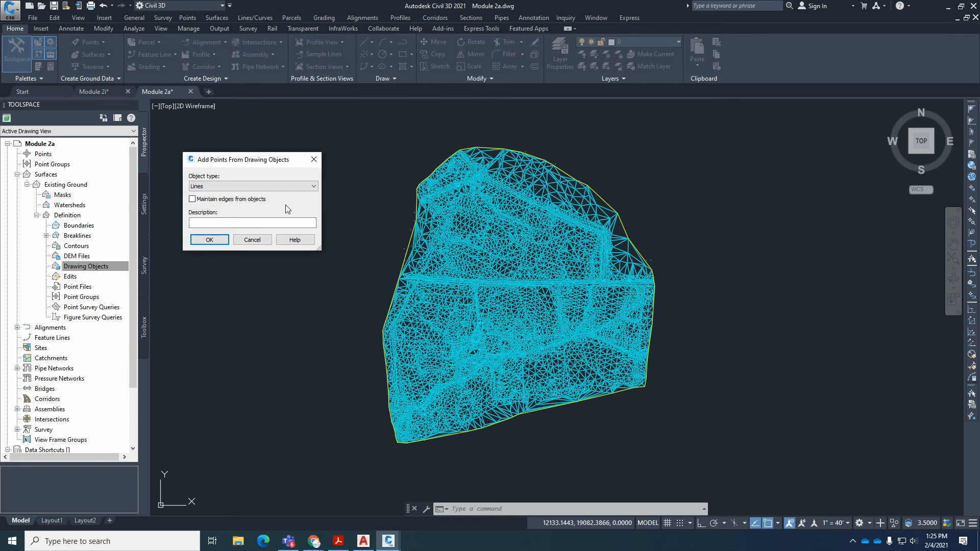
left_click(203, 223)
left_click(213, 242)
scroll(326, 172, "down", 2)
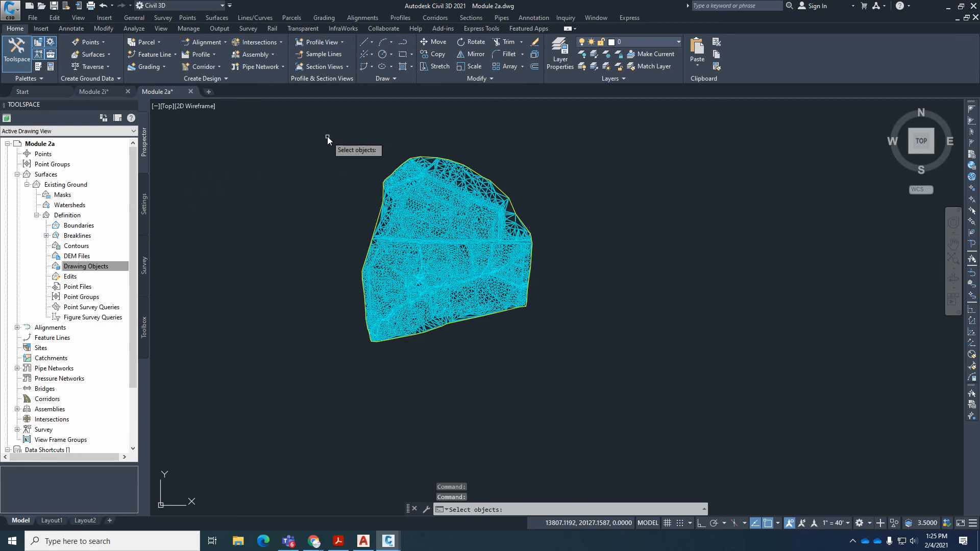
left_click(328, 130)
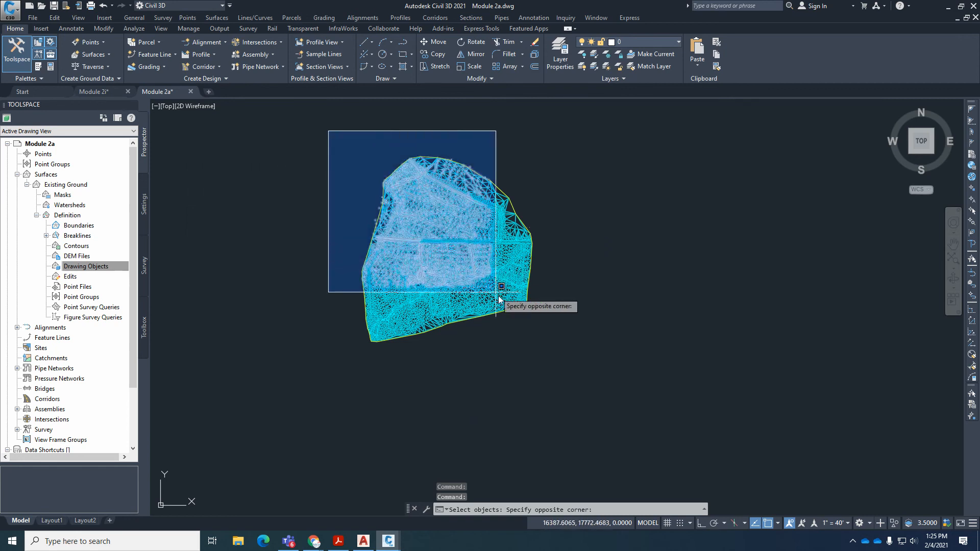
left_click(582, 369)
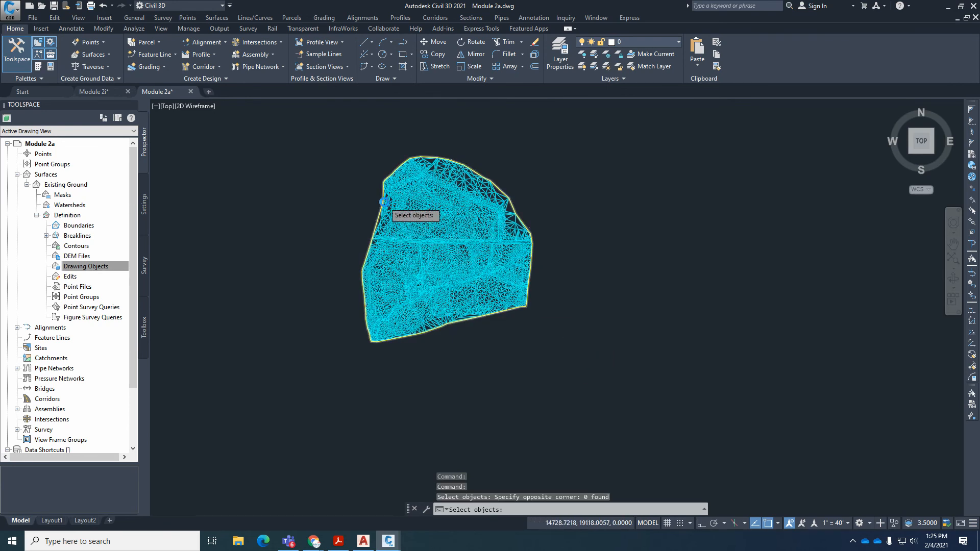
Step: Try again to window-select the whole site for the Lines drawing objects, and end the selection
scroll(384, 202, "up", 10)
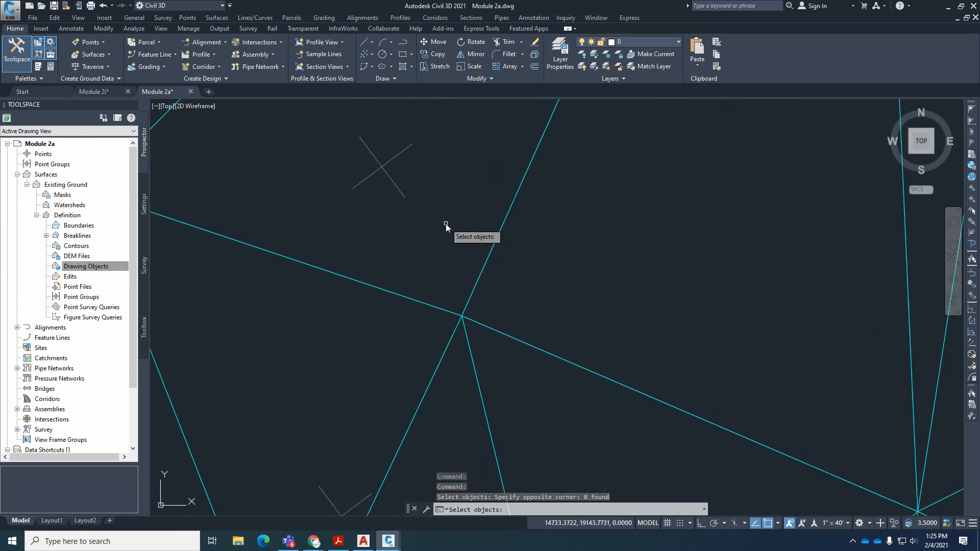
scroll(445, 223, "down", 12)
left_click(396, 170)
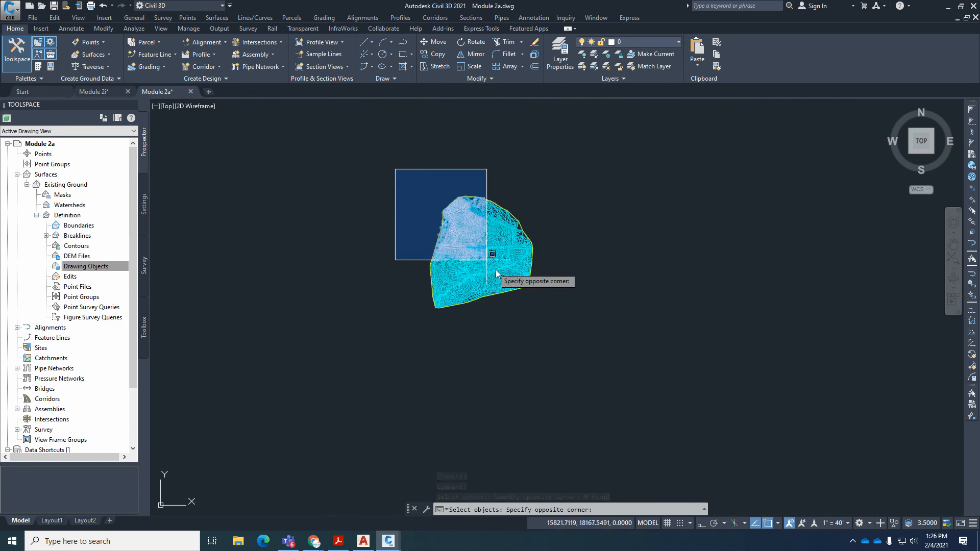
left_click(571, 340)
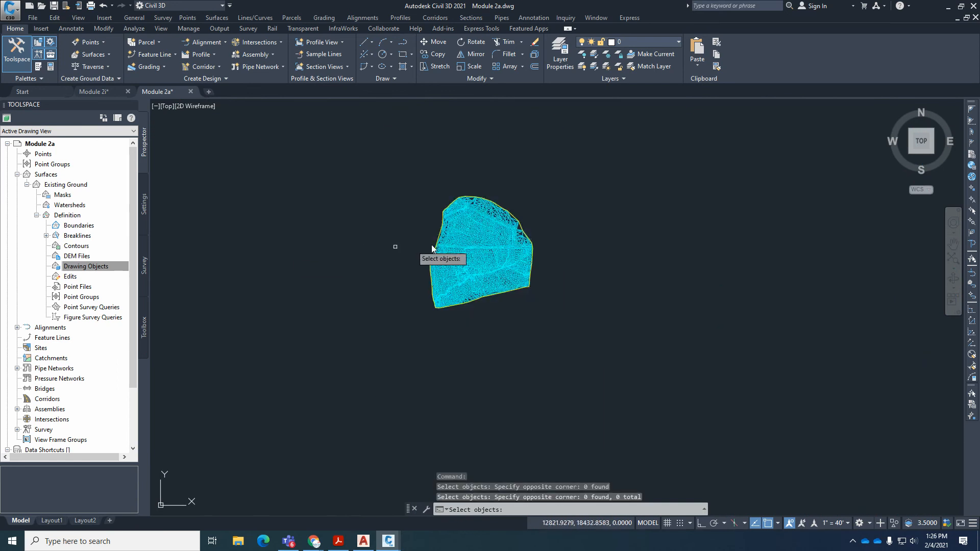
scroll(459, 230, "up", 10)
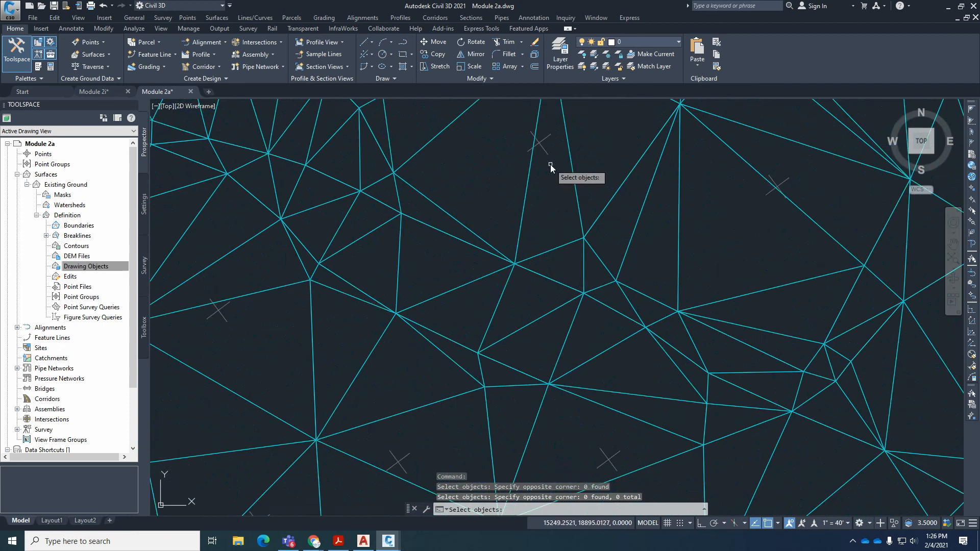
scroll(561, 276, "down", 5)
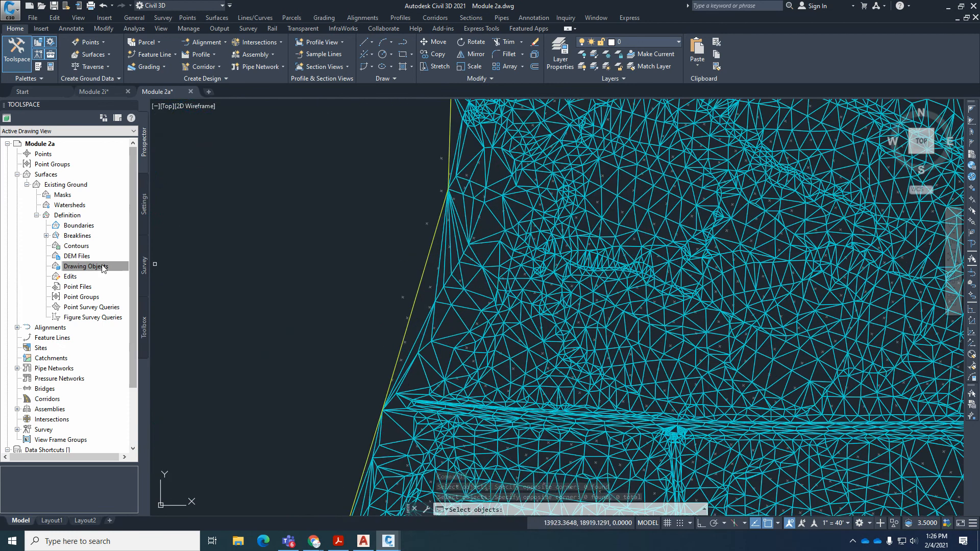
key("Return")
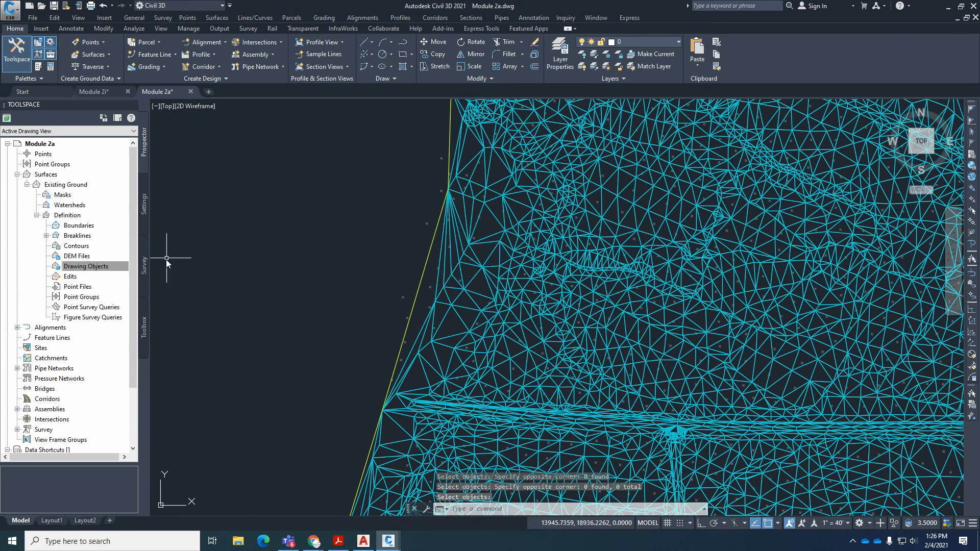
Step: Start adding drawing objects of type Blocks with the description EG to the Existing Ground definition
right_click(100, 267)
left_click(117, 271)
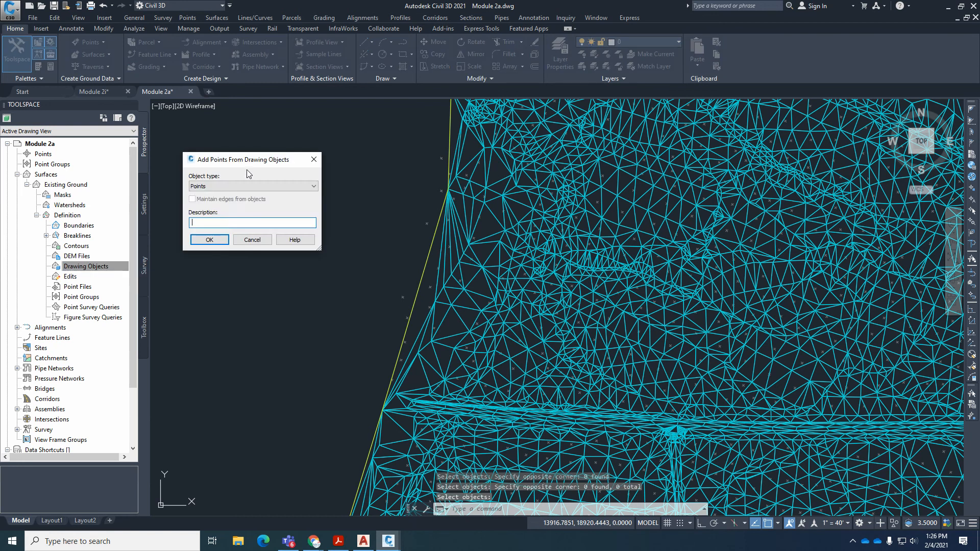
left_click(225, 187)
left_click(222, 209)
left_click(220, 223)
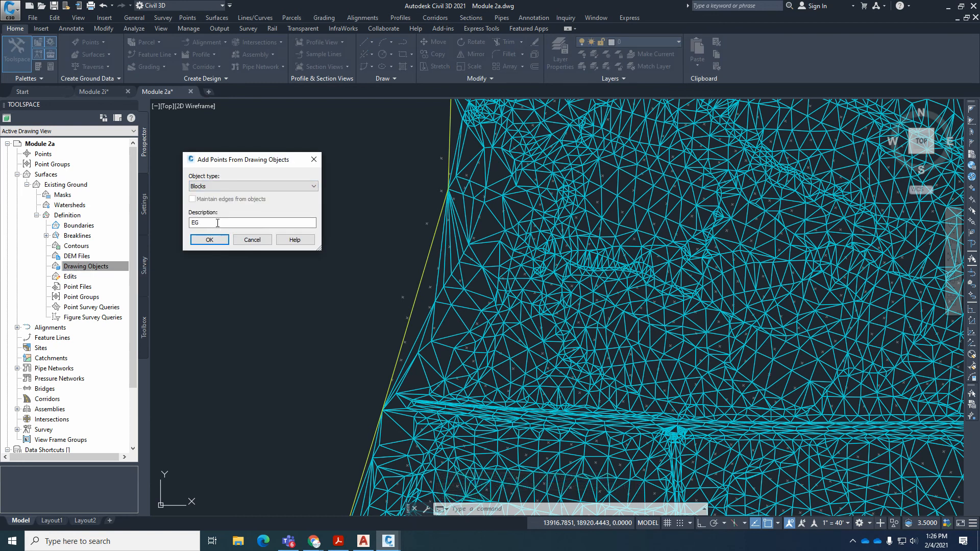
type("EG")
left_click(209, 240)
Step: Window-select the entire site, check the selected blocks near the western border, and accept them into the surface
scroll(354, 209, "up", 5)
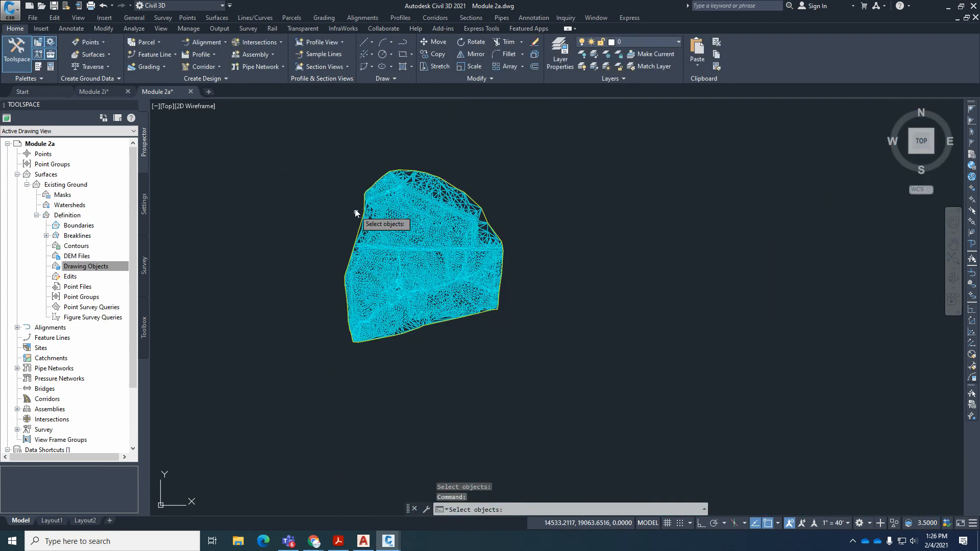
left_click(306, 140)
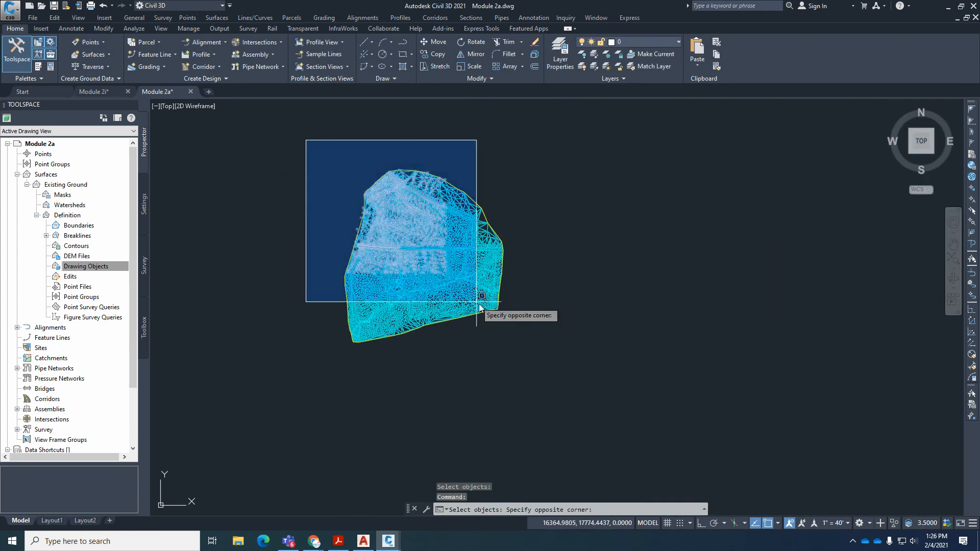
left_click(550, 356)
scroll(378, 207, "up", 6)
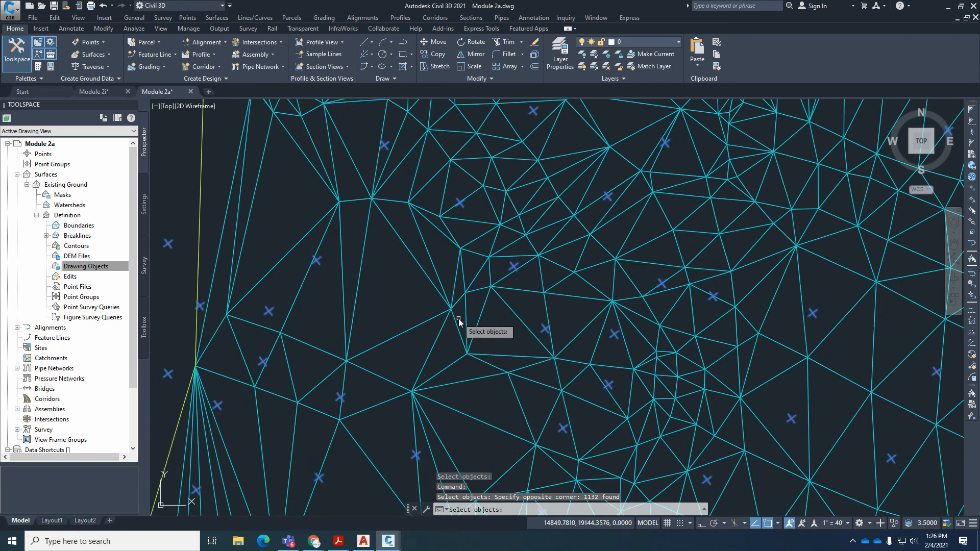
scroll(459, 319, "down", 3)
scroll(249, 278, "up", 3)
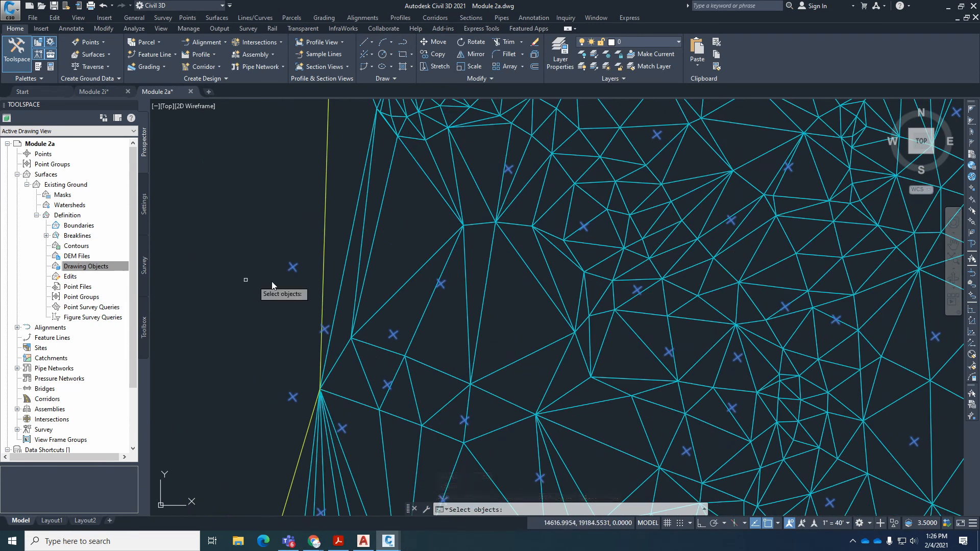
scroll(300, 271, "up", 3)
scroll(480, 286, "down", 5)
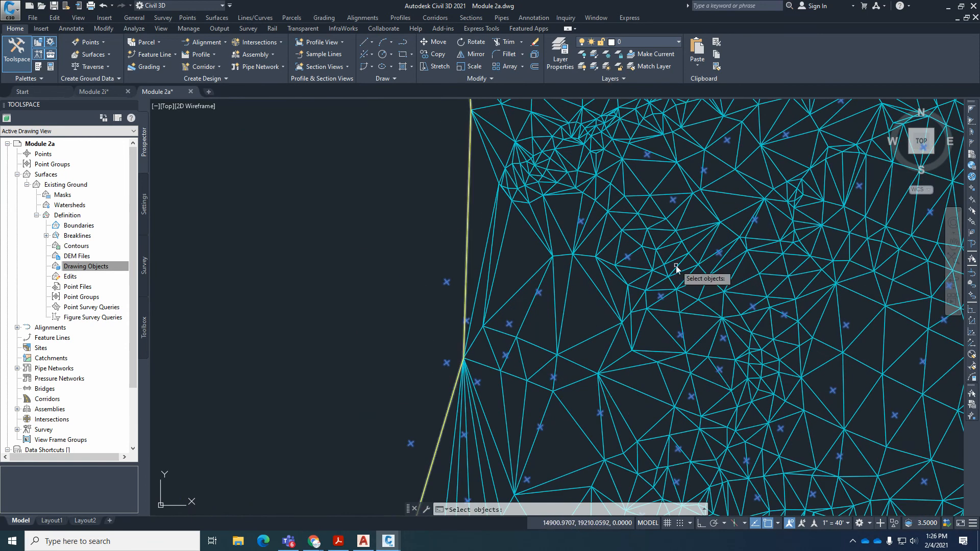
scroll(677, 267, "up", 2)
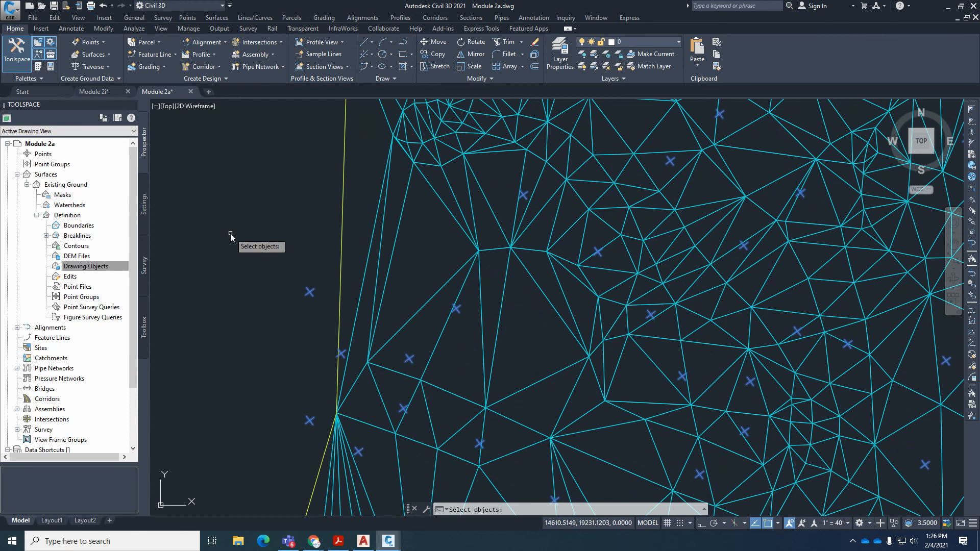
key("Return")
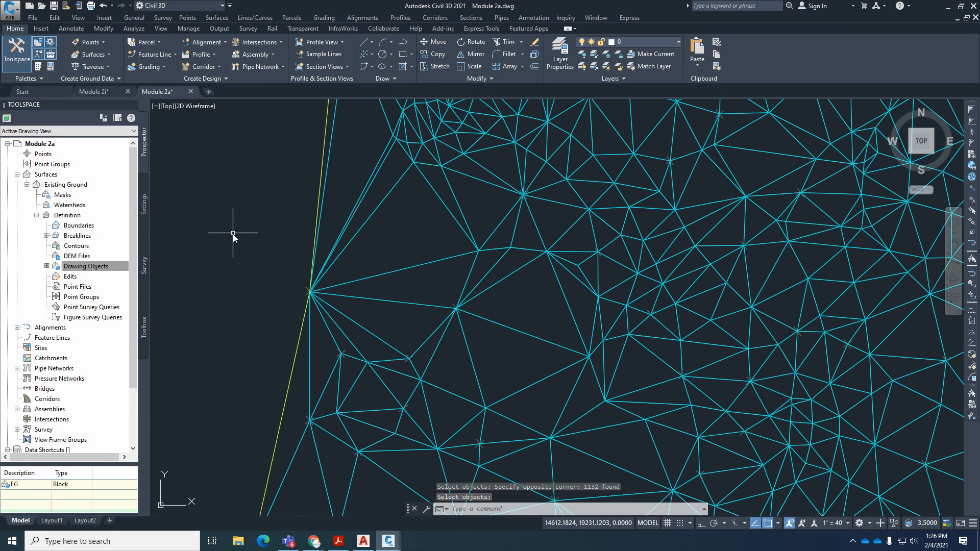
Step: Tilt the rebuilt surface into a 3D view and switch the visual style to Shaded
scroll(389, 255, "down", 2)
scroll(408, 256, "down", 5)
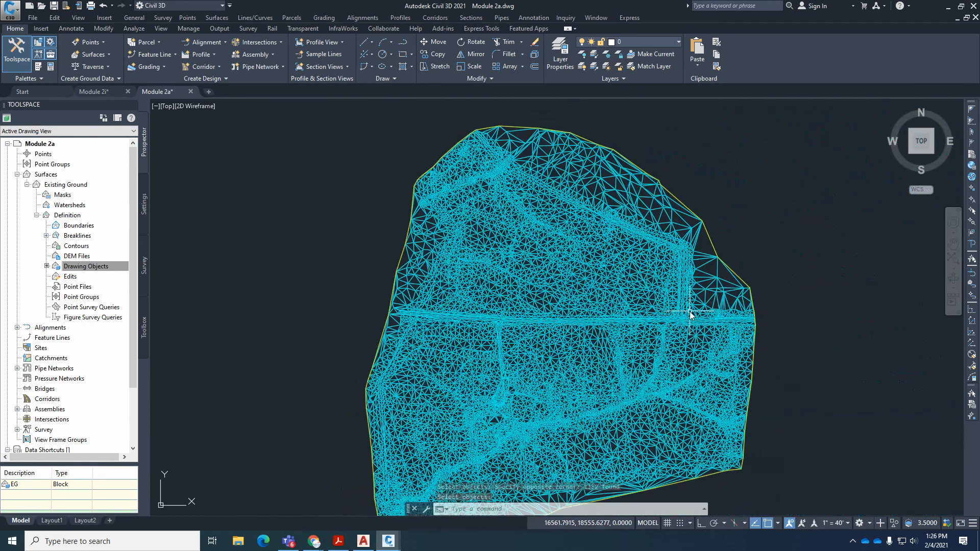
middle_click_drag(782, 357, 689, 219, "shift")
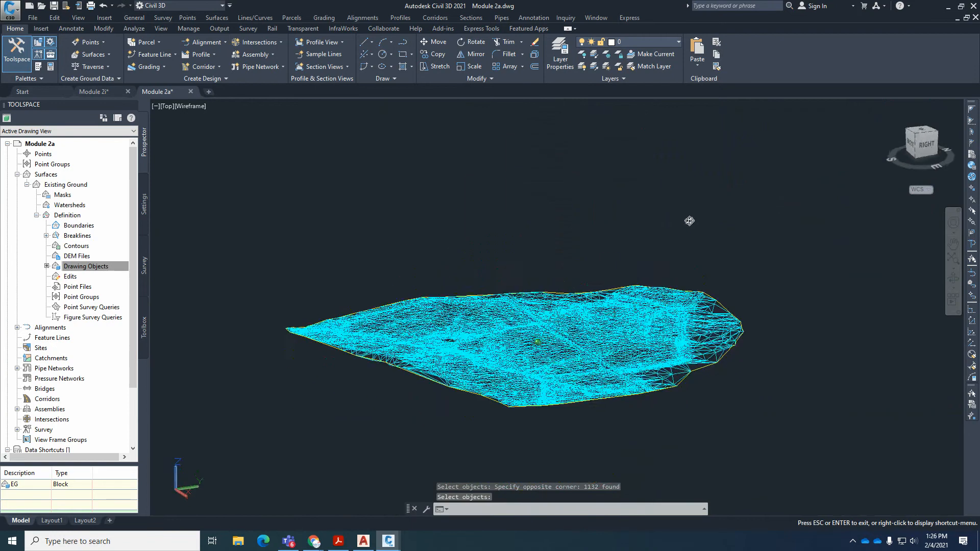
left_click(219, 106)
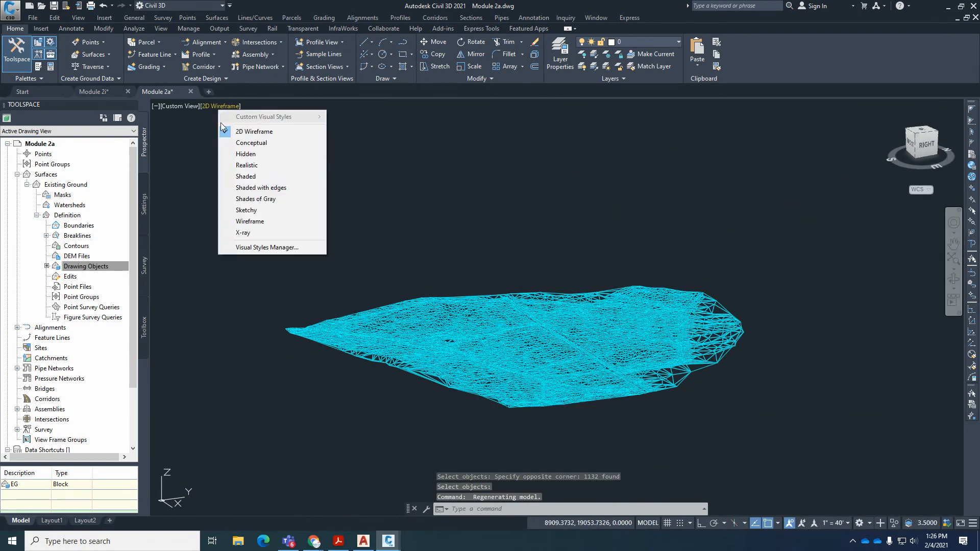
left_click(245, 176)
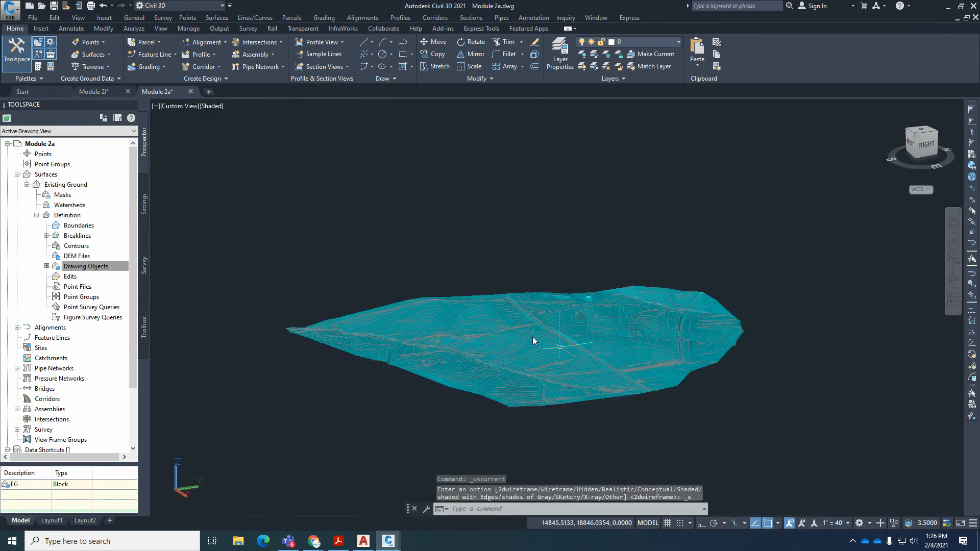
Step: Inspect the shaded surface's road and channel relief in 3D, and return to the Top view with north up
scroll(537, 332, "up", 10)
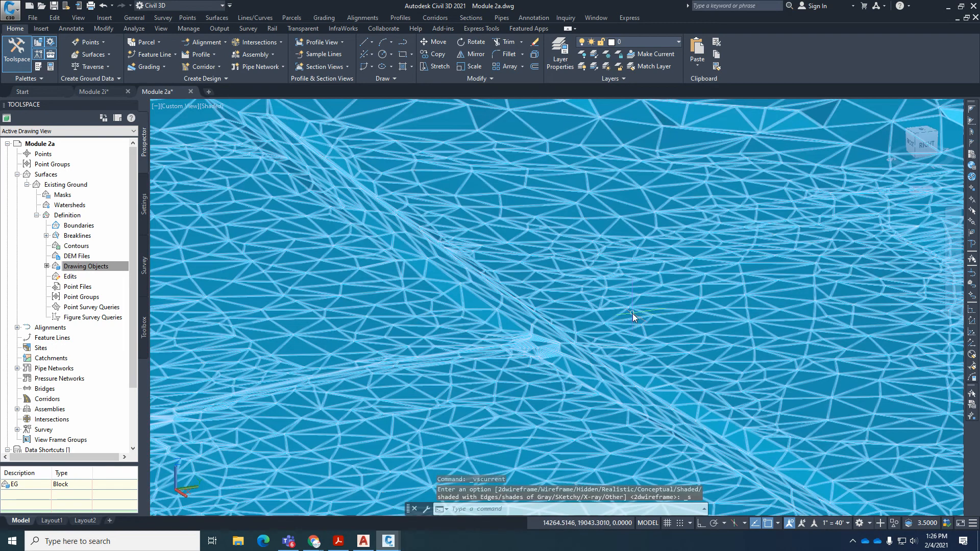
middle_click_drag(633, 316, 587, 294, "shift")
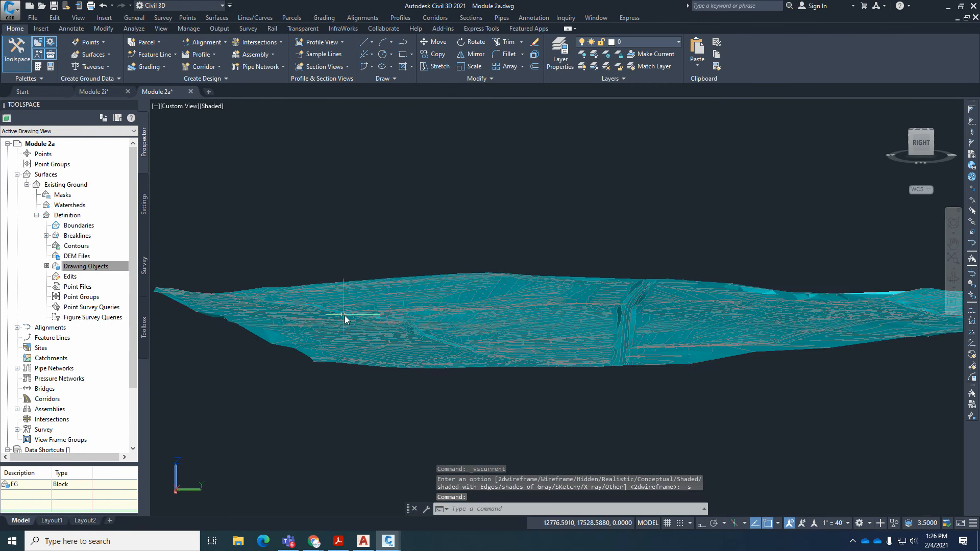
middle_click_drag(345, 317, 519, 330, "shift")
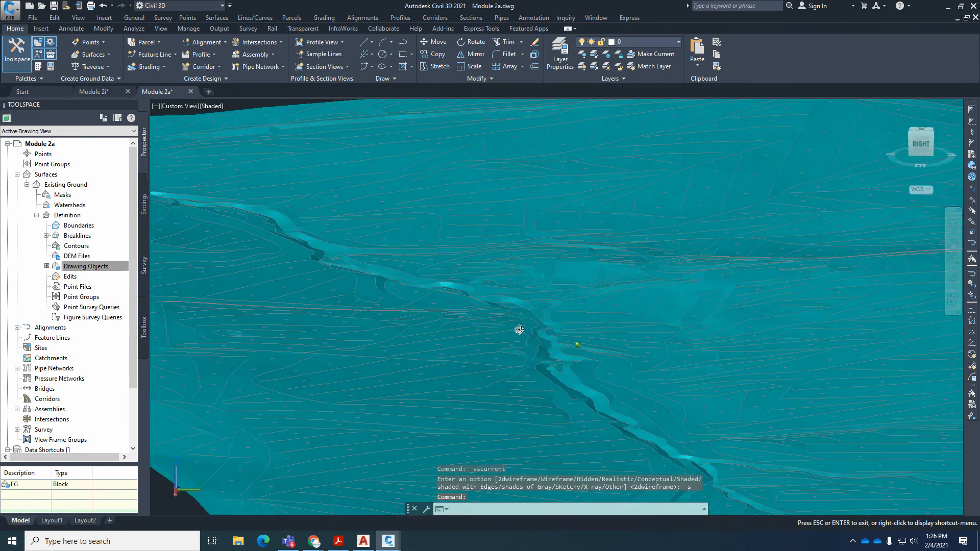
scroll(540, 253, "down", 6)
scroll(734, 200, "up", 2)
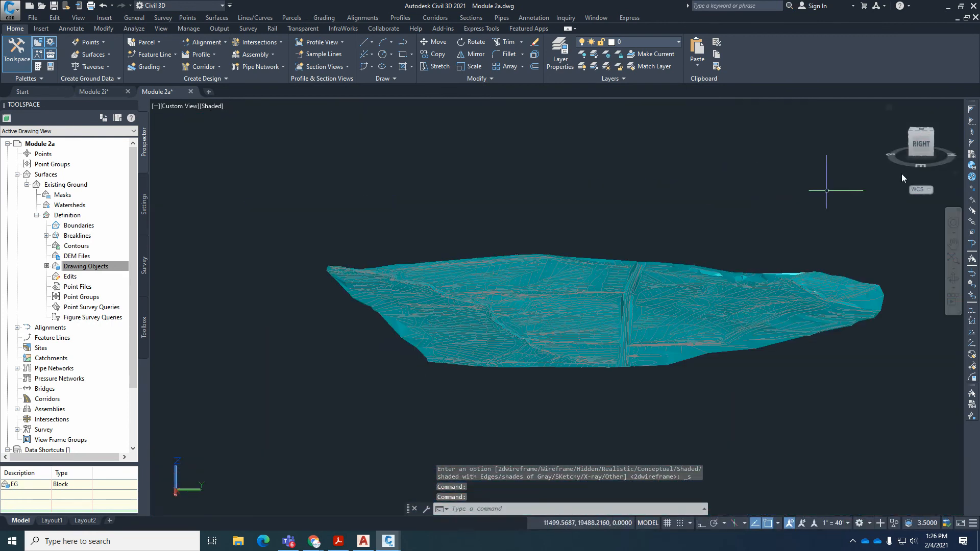
left_click(921, 130)
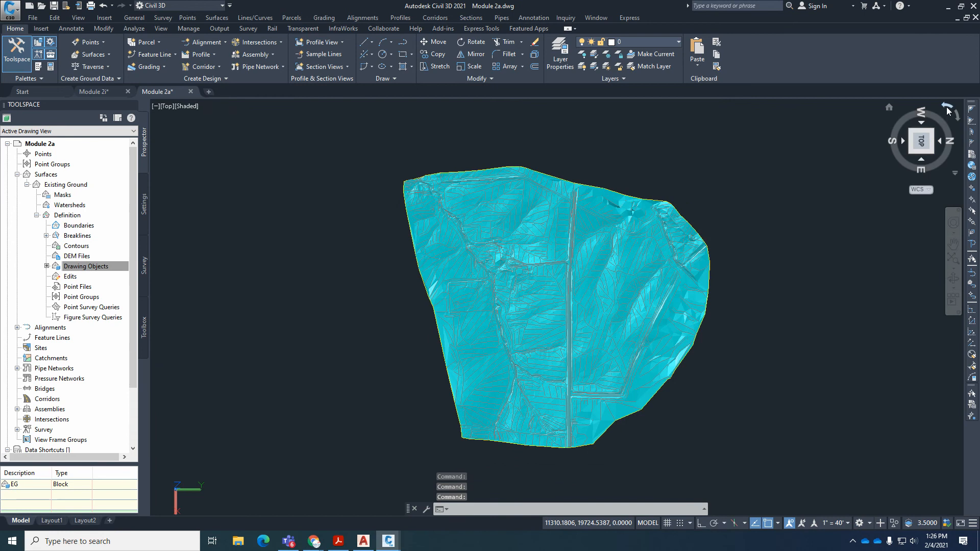
left_click(946, 106)
Step: Bring the Module 2 PDF instructions over the drawing in Acrobat Reader and read through Exercises 2-4 and 2-5
left_click_drag(979, 71, 552, 53)
scroll(502, 375, "down", 5)
scroll(502, 378, "down", 5)
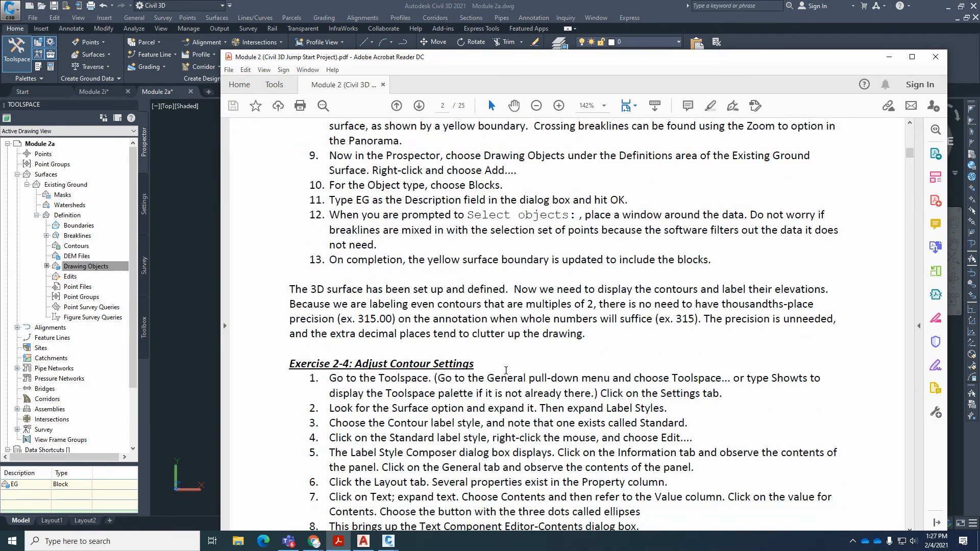
scroll(345, 274, "down", 12)
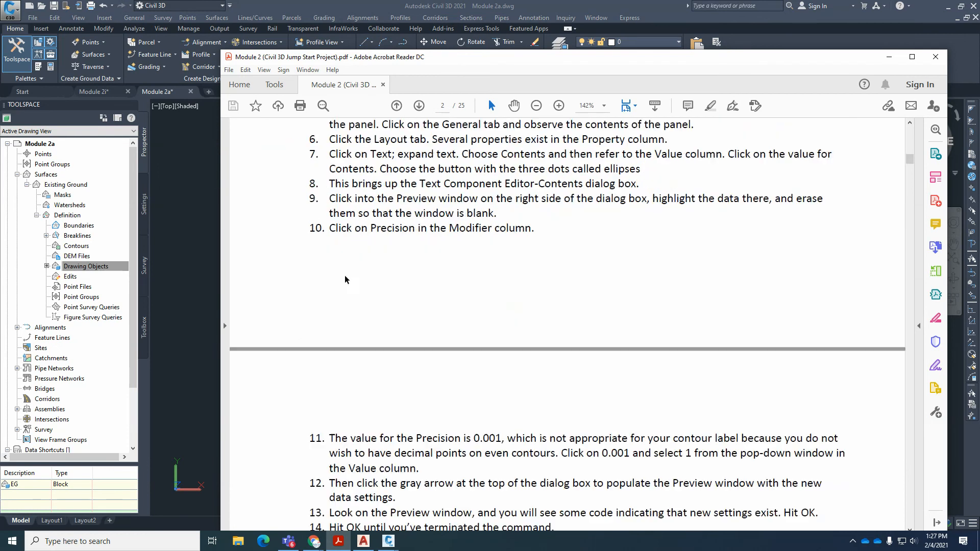
scroll(373, 311, "down", 4)
scroll(375, 313, "up", 10)
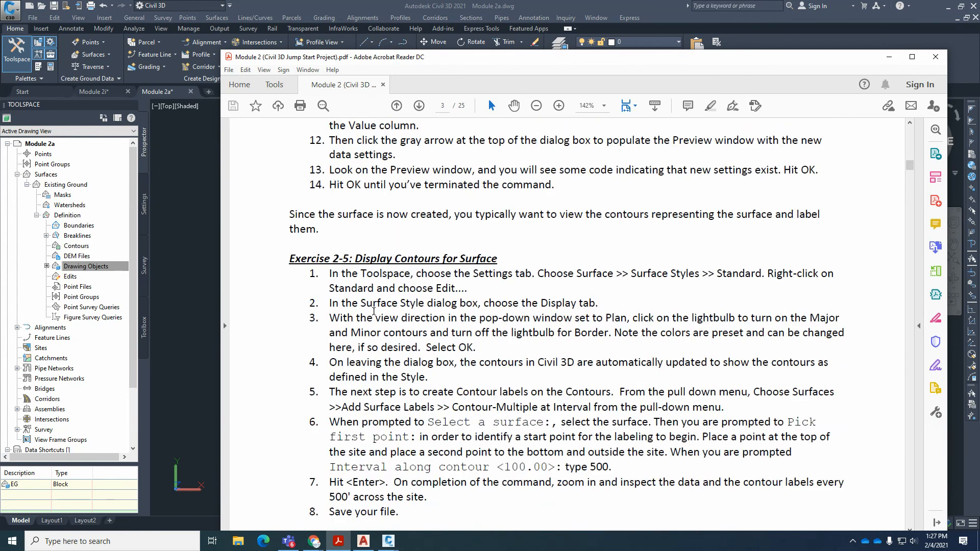
scroll(375, 314, "up", 5)
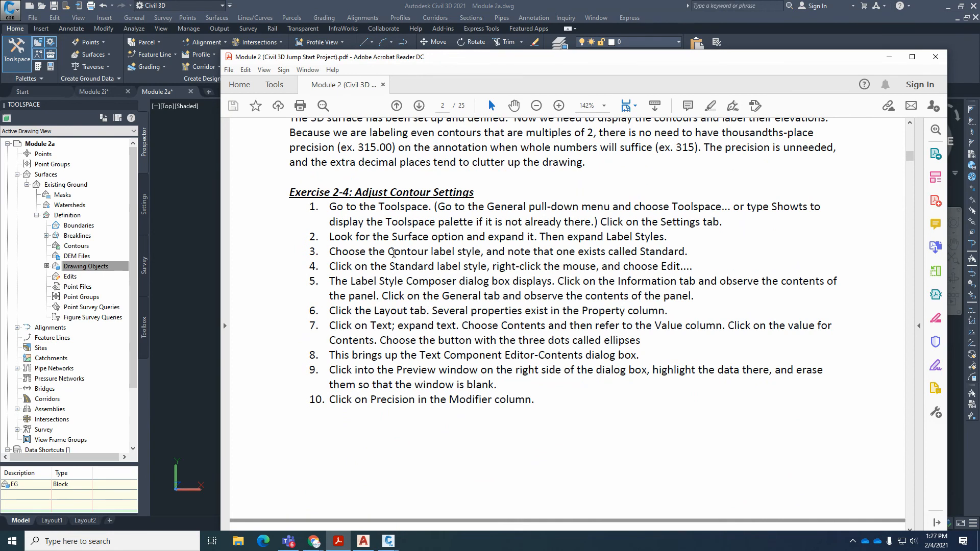
scroll(361, 208, "down", 15)
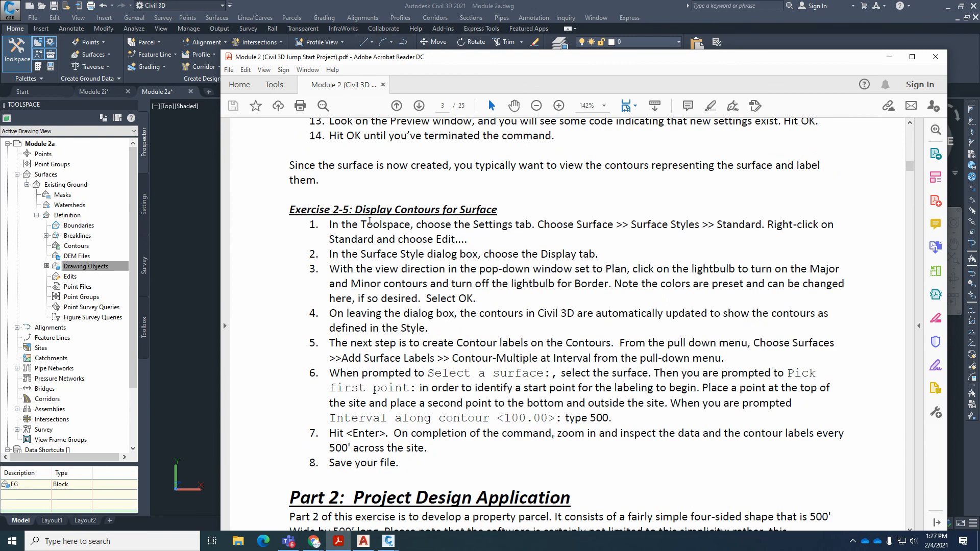
scroll(369, 221, "up", 13)
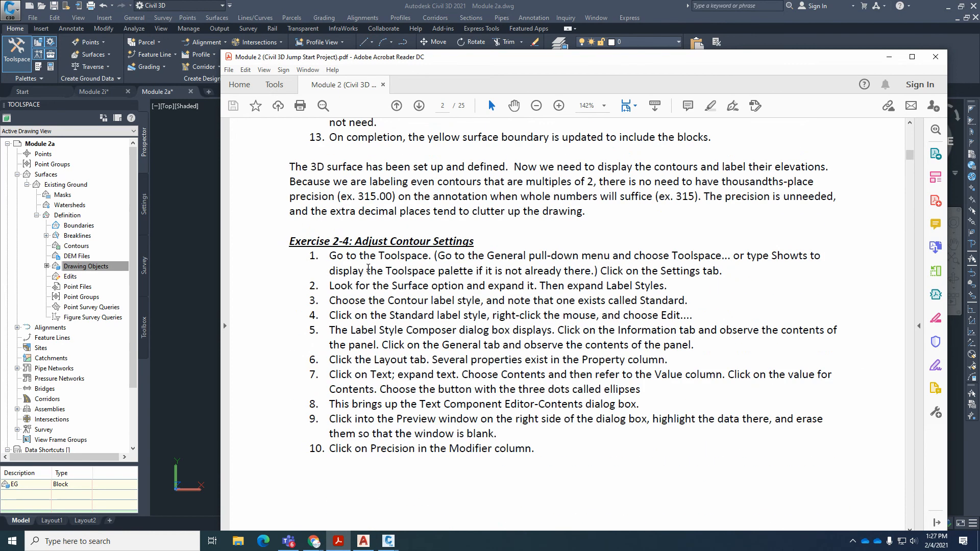
scroll(380, 282, "down", 13)
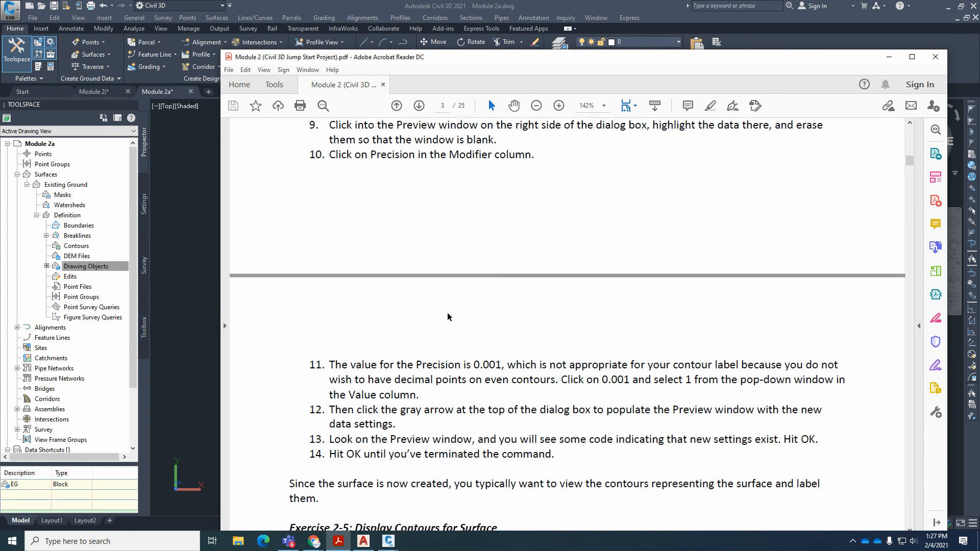
scroll(447, 313, "down", 1)
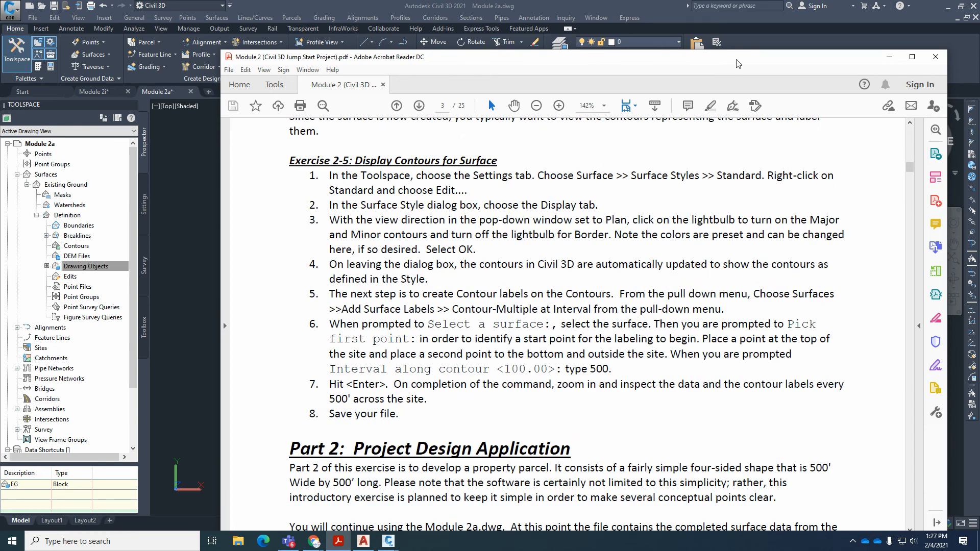
Step: Move the PDF instructions off the drawing and set Civil 3D's visual style back to 2D Wireframe
mouse_move(736, 60)
left_mouse_down()
mouse_move(979, 74)
mouse_move(979, 67)
left_mouse_up()
left_click(733, 185)
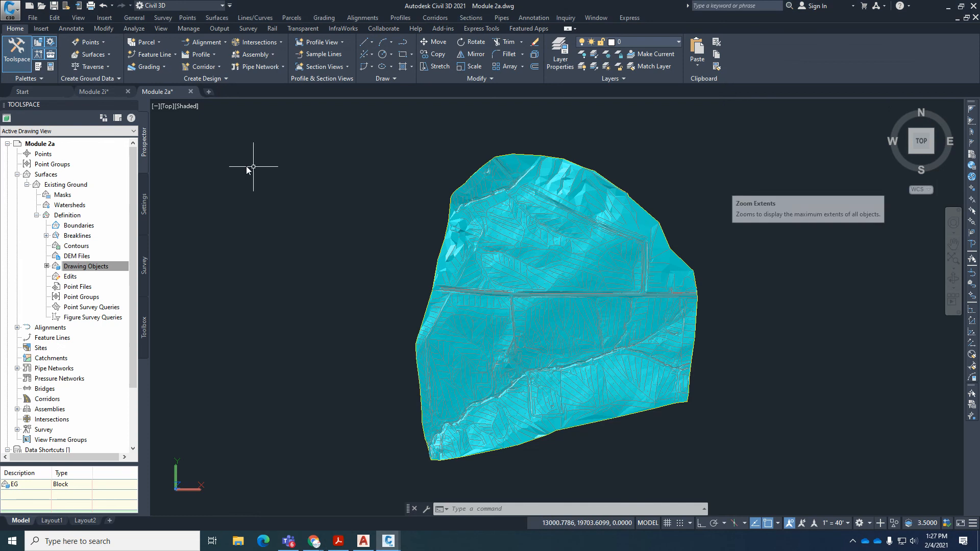
left_click(193, 111)
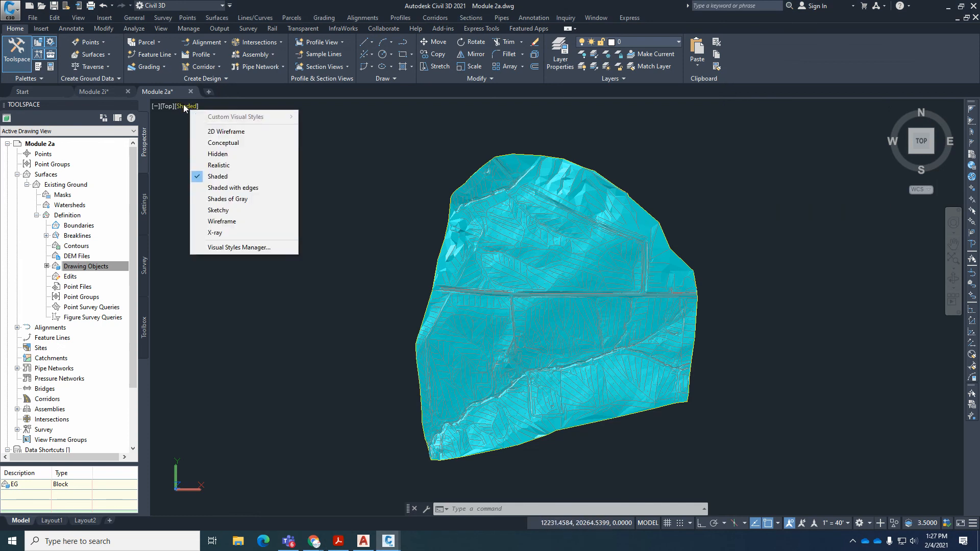
left_click(215, 131)
scroll(504, 310, "up", 3)
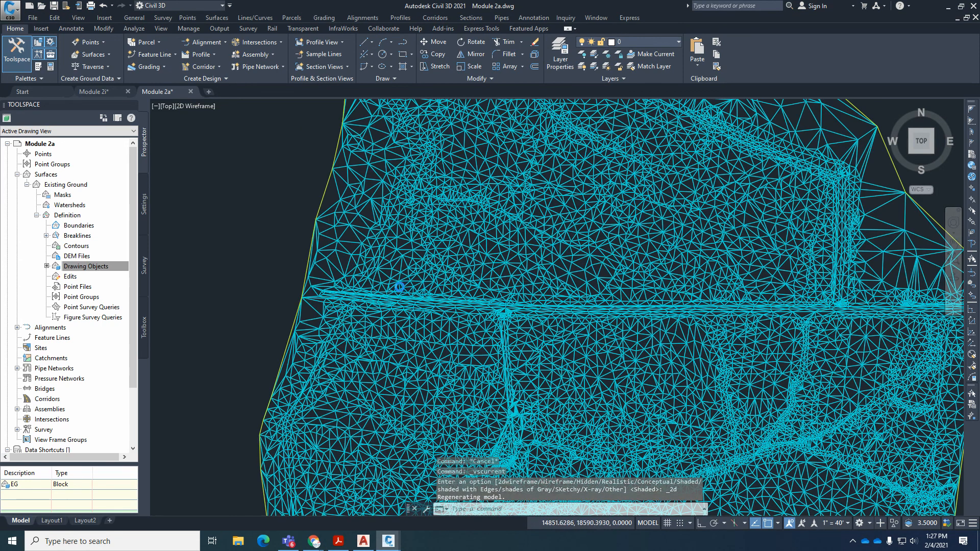
Step: Edit the Existing Ground surface style and turn off the Triangles component in the Plan view display
scroll(357, 301, "down", 3)
right_click(71, 187)
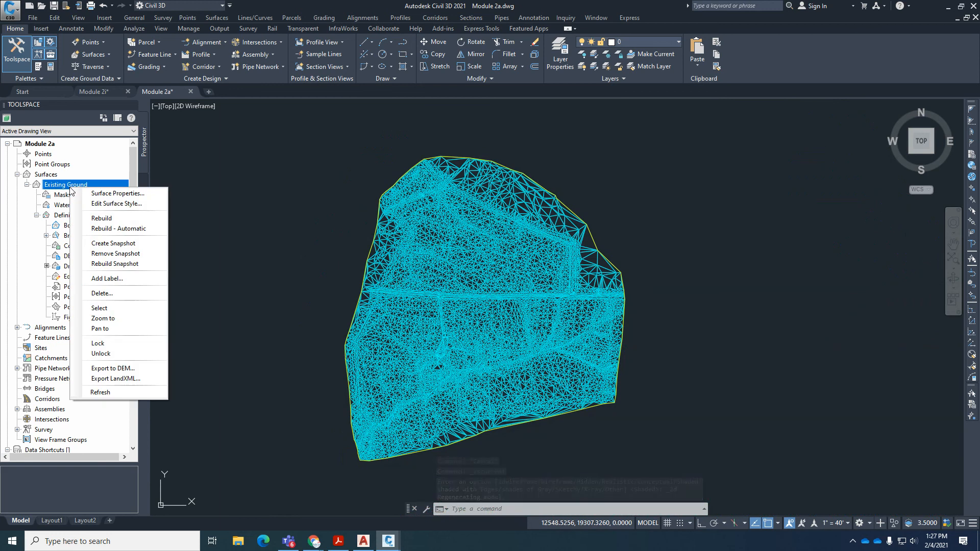
left_click(97, 204)
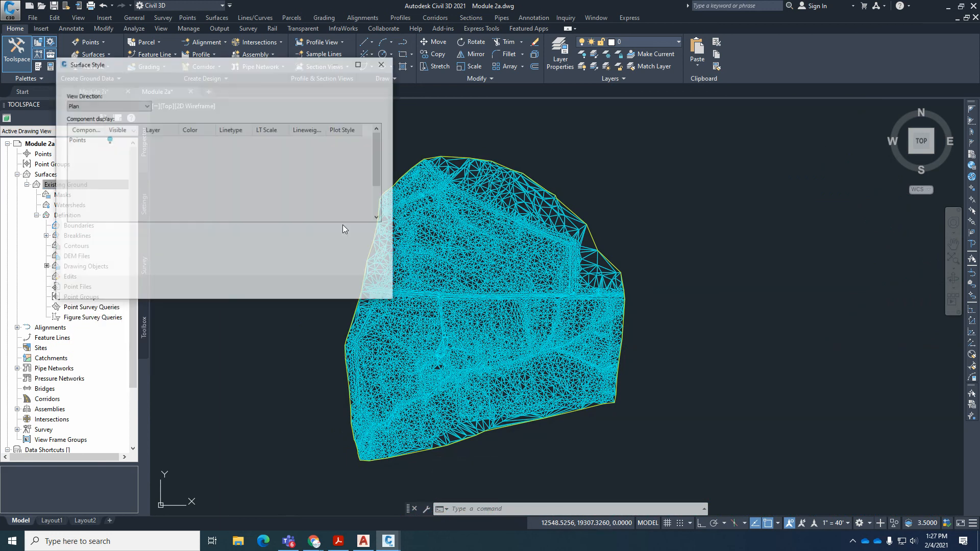
left_click_drag(232, 67, 245, 62)
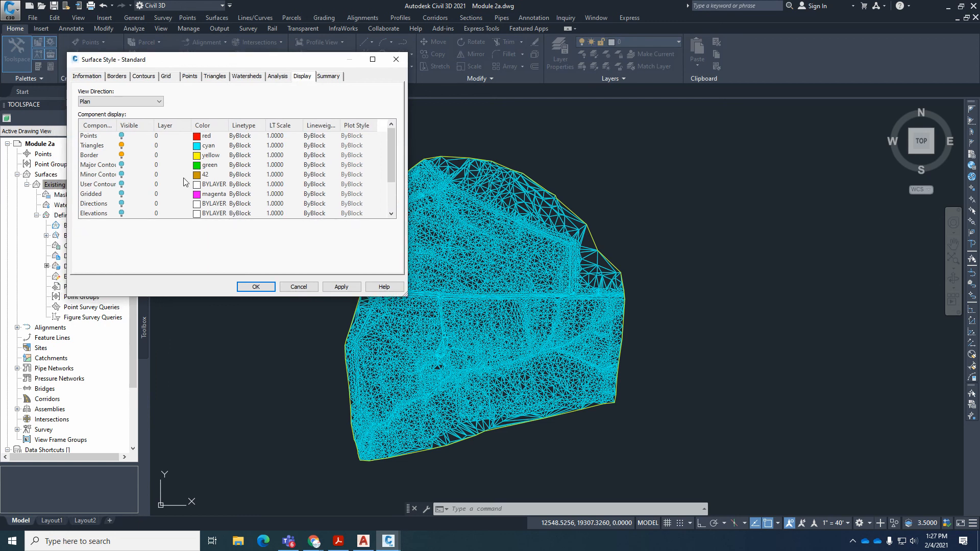
left_click(122, 146)
left_click(337, 287)
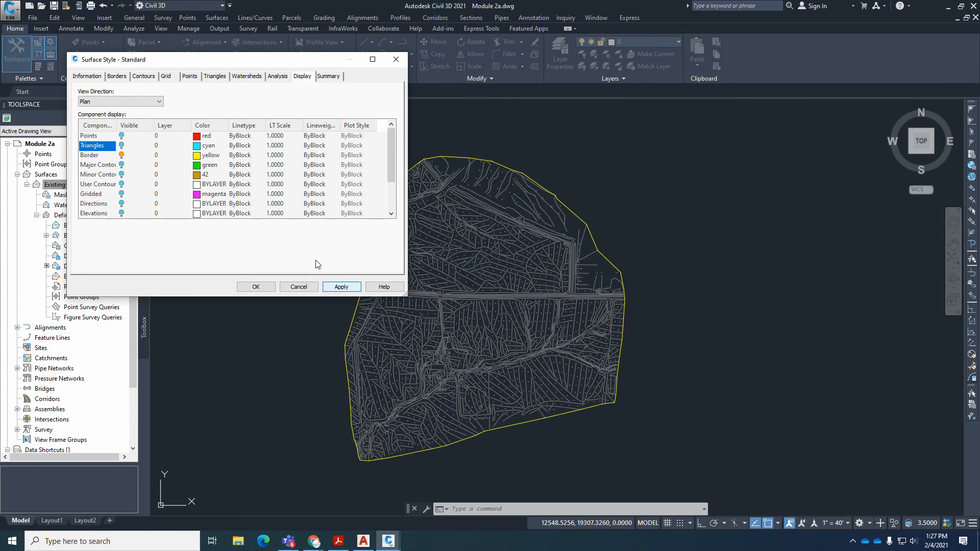
Step: Turn on the Major Contour and Minor Contour components in the surface style's Plan display and apply the change
left_click(122, 164)
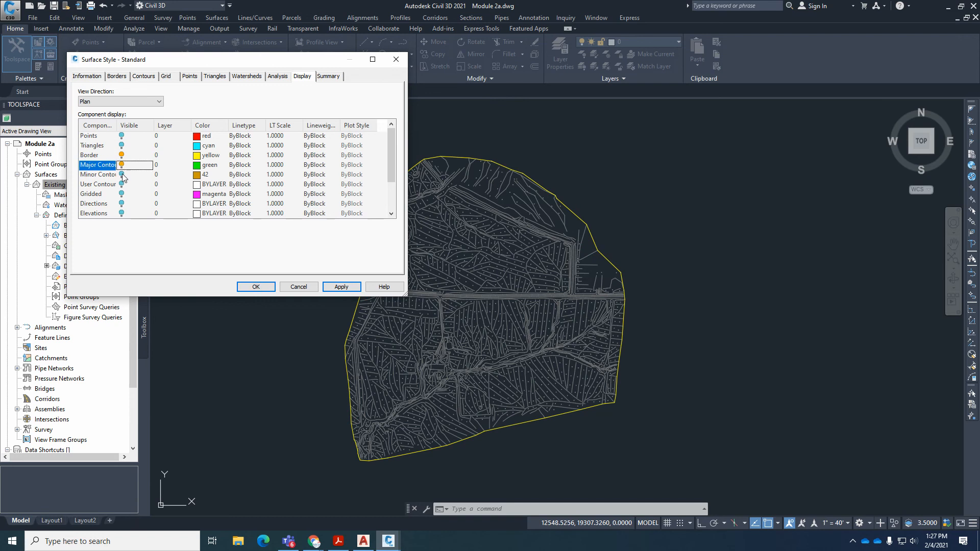
left_click(122, 174)
left_click(346, 288)
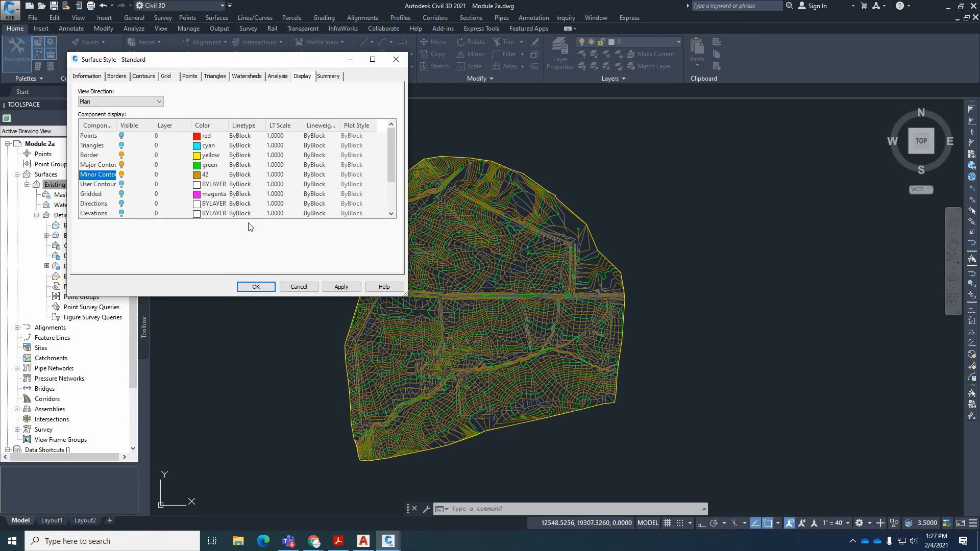
Step: Hide the surface style's Border component, apply it, and make the Border visible again
left_click(122, 155)
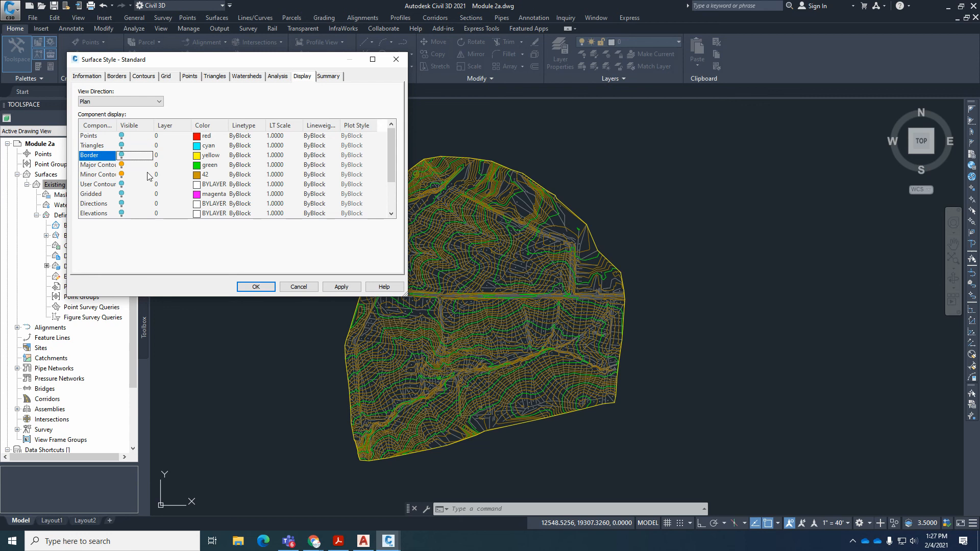
left_click(341, 287)
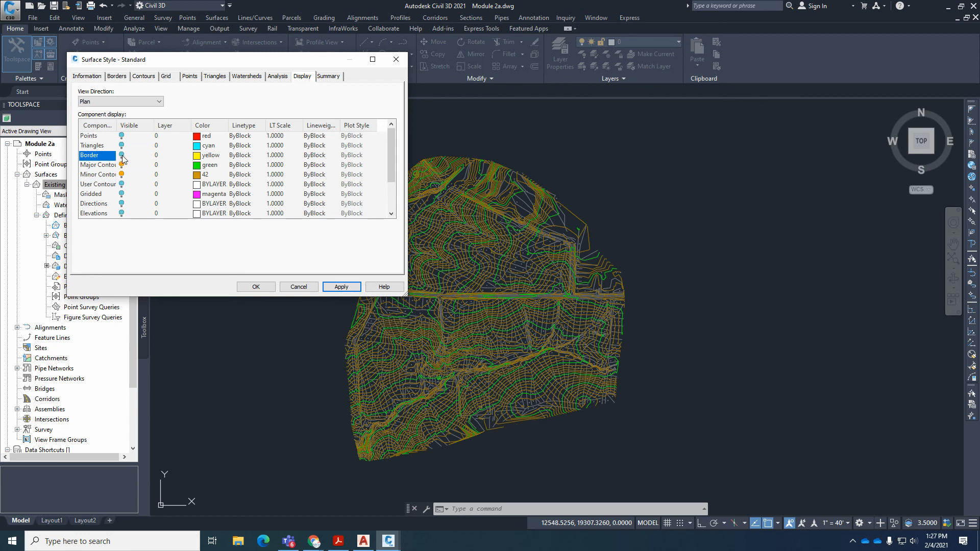
left_click(121, 155)
left_click(341, 287)
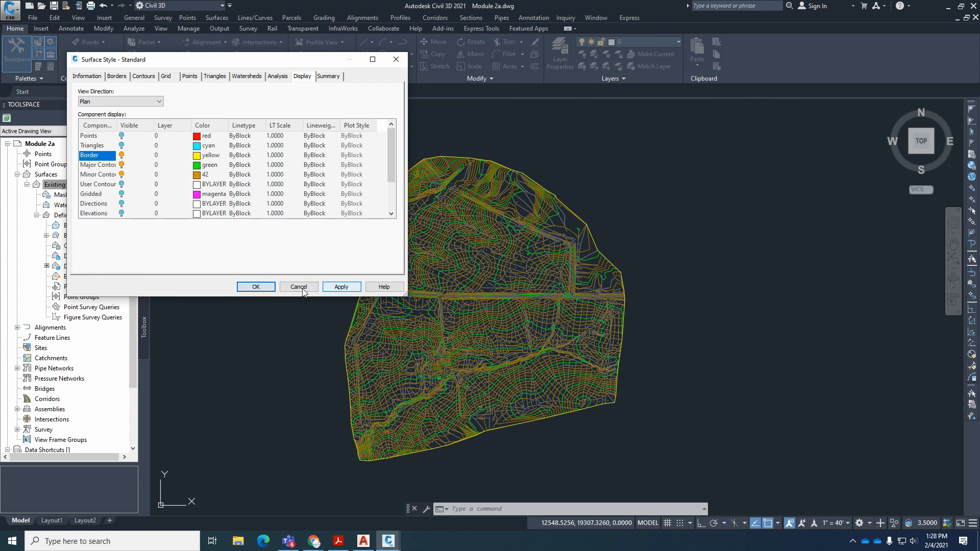
Step: Accept the surface style changes and examine the contours across the Existing Ground surface
left_click(271, 290)
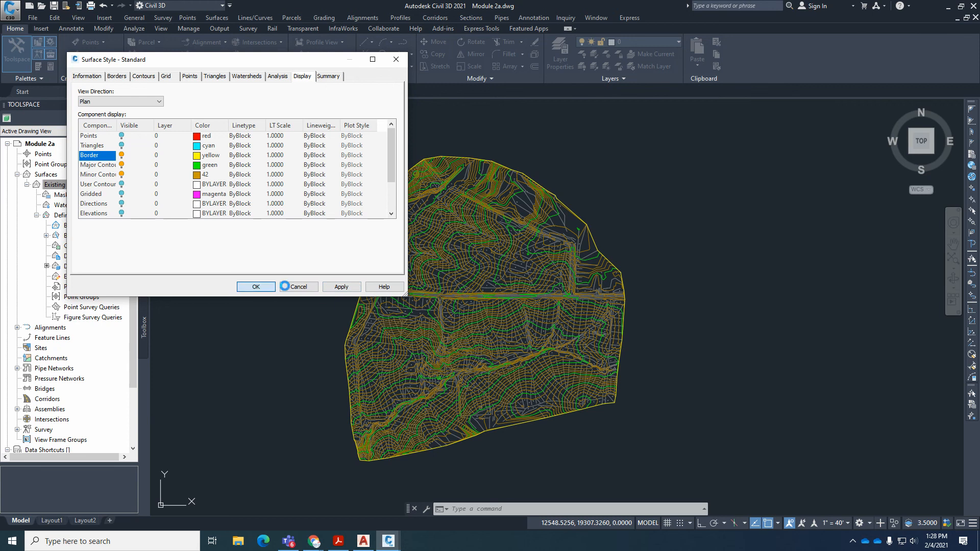
scroll(511, 306, "down", 2)
scroll(486, 305, "up", 4)
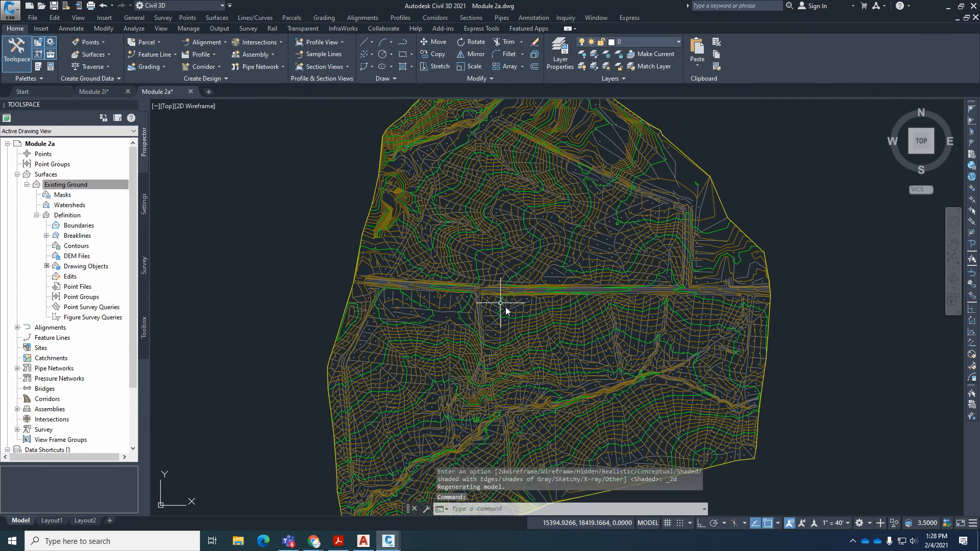
scroll(541, 308, "up", 2)
scroll(569, 327, "down", 4)
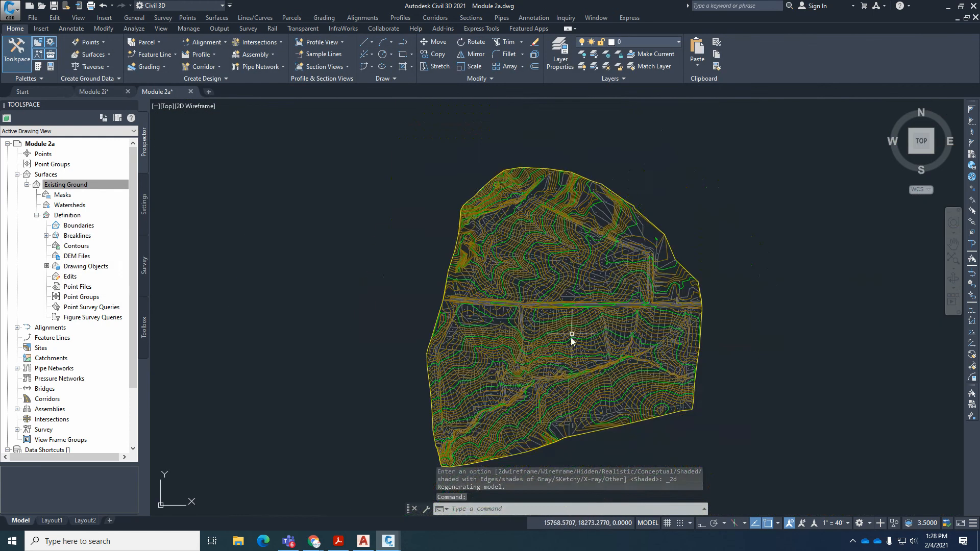
scroll(567, 333, "up", 4)
scroll(523, 306, "down", 4)
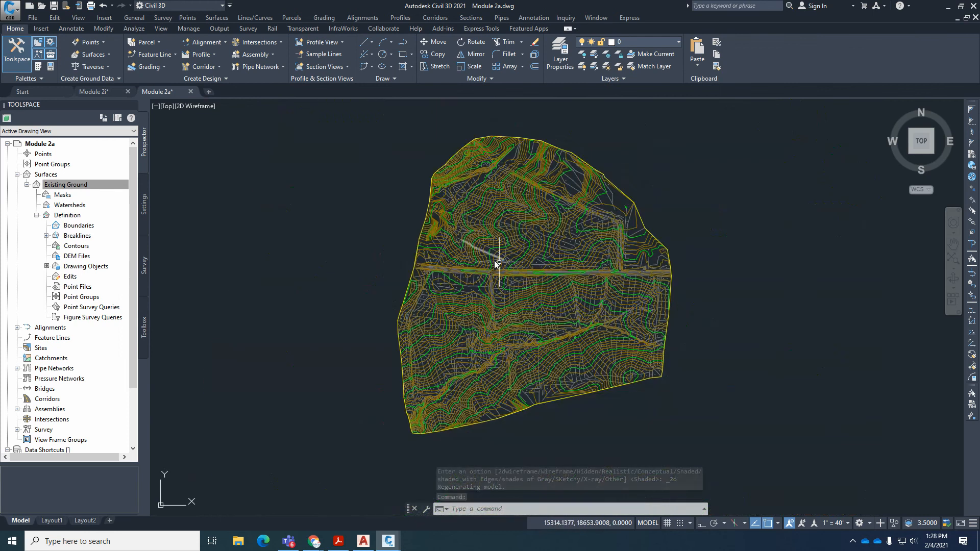
Step: Turn on the Slope Arrows component in the Existing Ground surface style's Plan display and accept the style
right_click(71, 186)
left_click(108, 204)
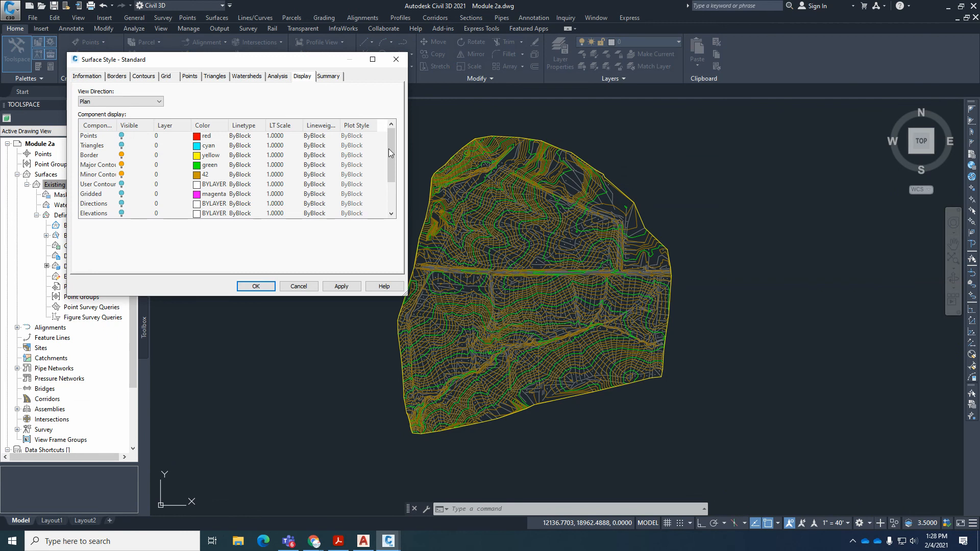
left_click_drag(388, 149, 389, 182)
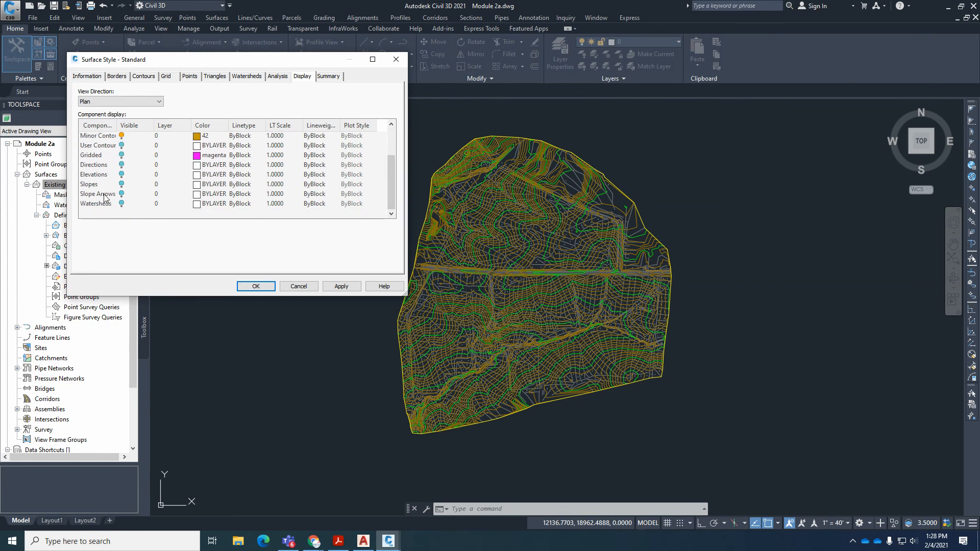
left_click(121, 194)
left_click(341, 287)
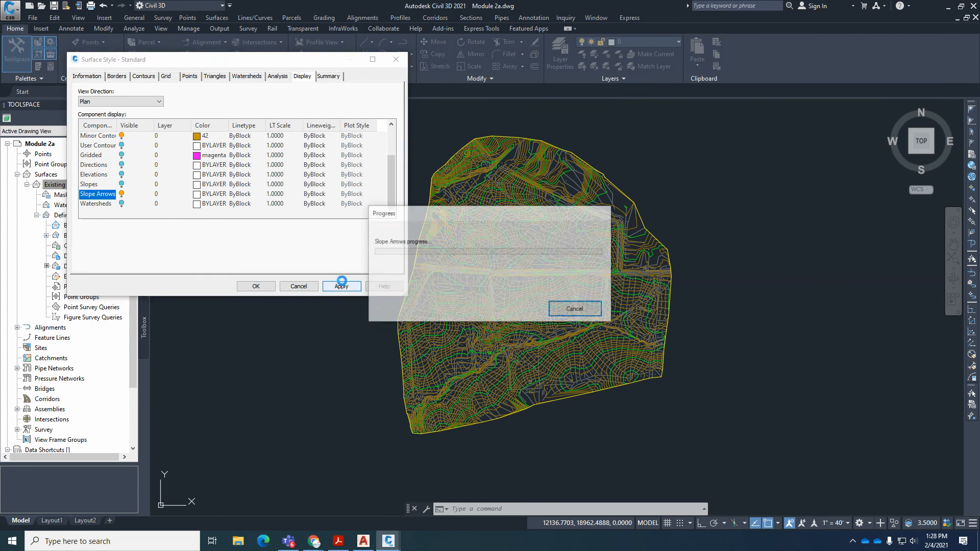
left_click(256, 286)
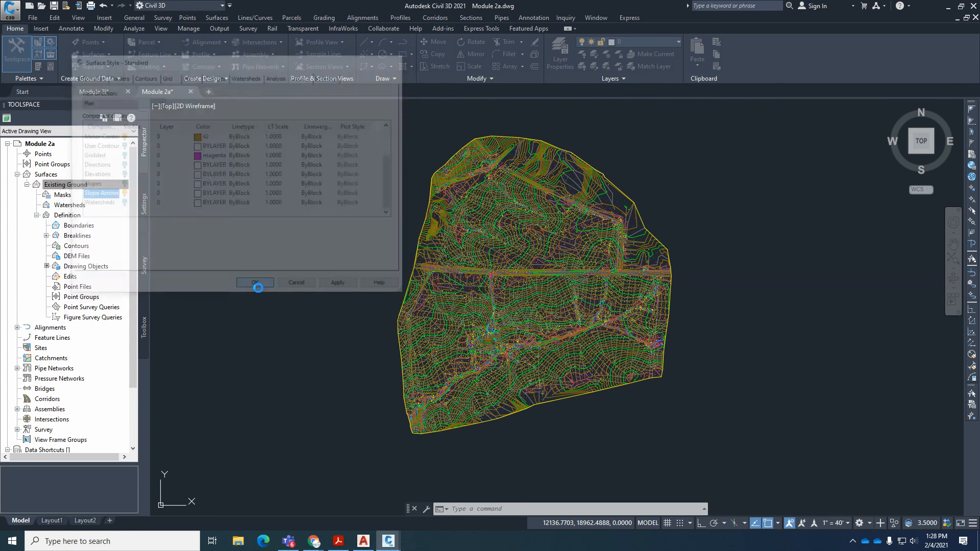
Step: Examine the slope arrow directions and colors against the contours on the hillside east of the driveway
scroll(507, 300, "up", 5)
scroll(507, 301, "up", 5)
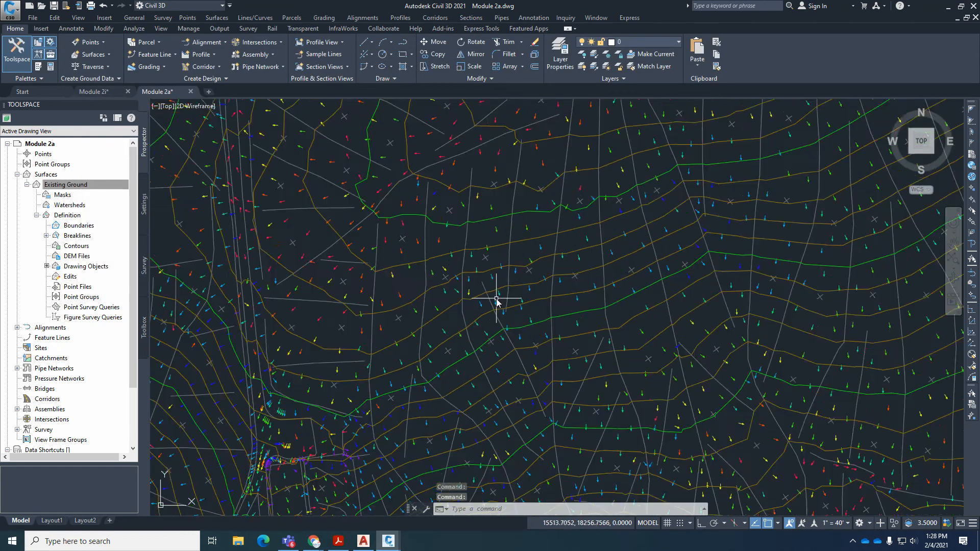
mouse_move(489, 296)
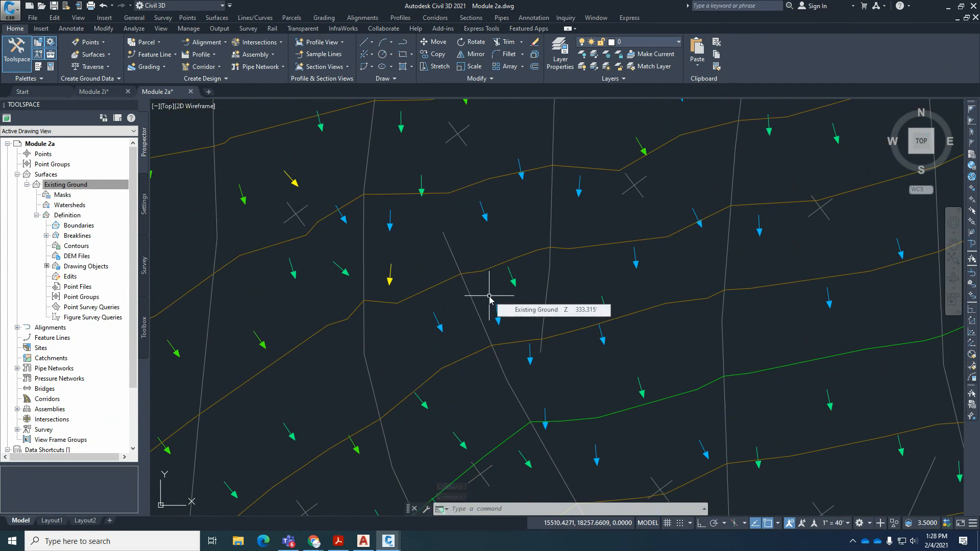
scroll(542, 245, "down", 5)
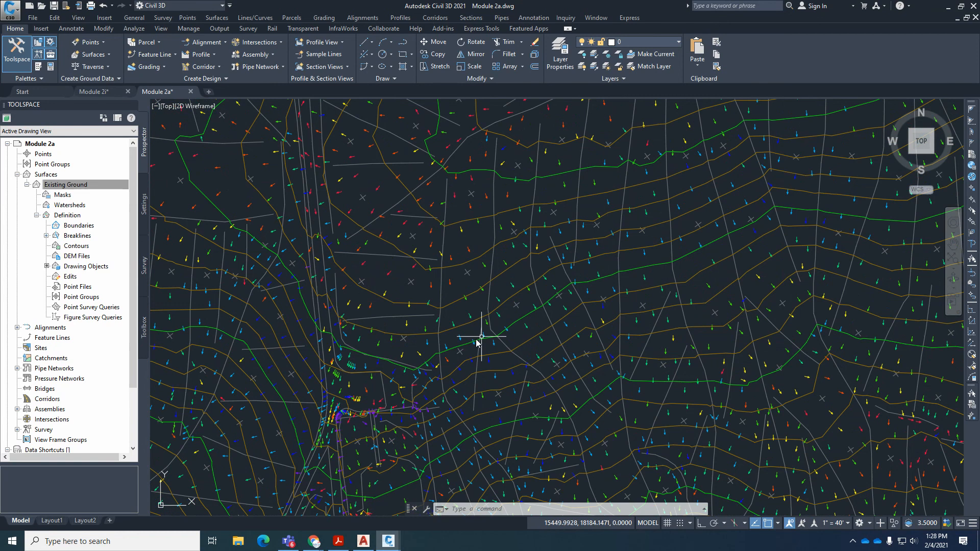
scroll(398, 416, "up", 5)
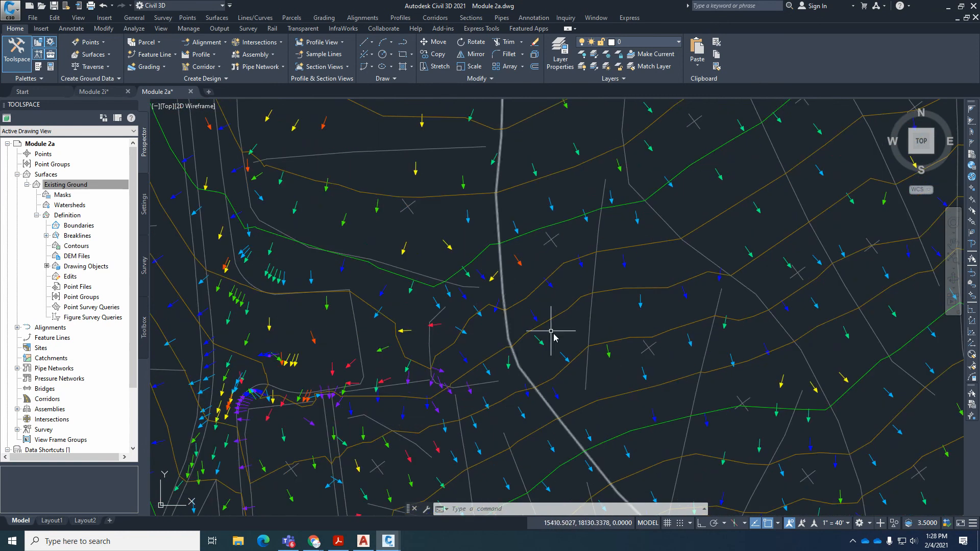
scroll(561, 358, "down", 4)
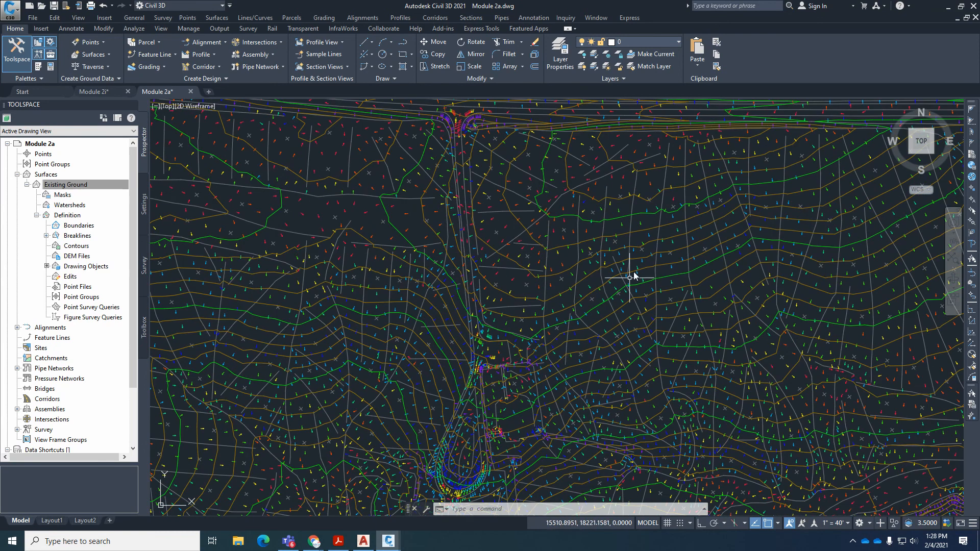
scroll(620, 224, "up", 3)
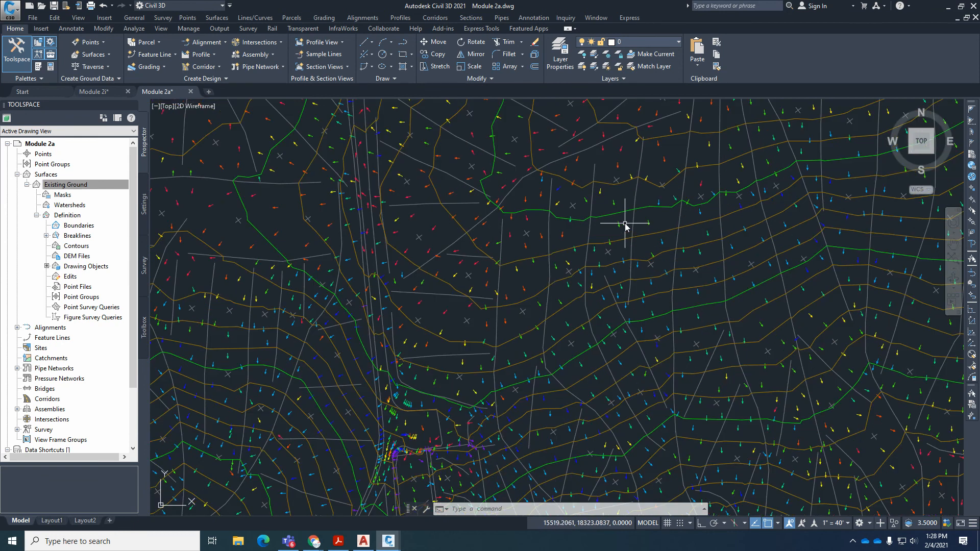
scroll(667, 356, "up", 2)
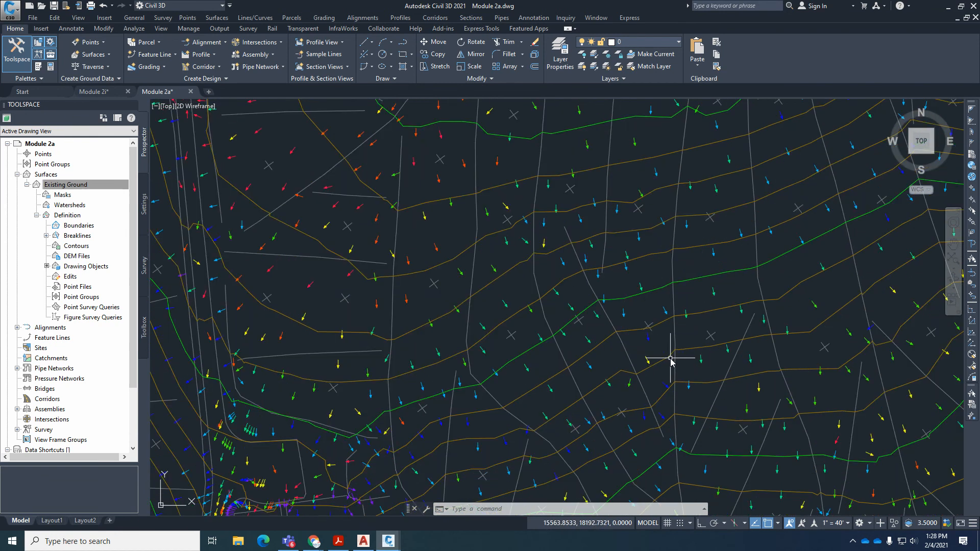
Step: Examine the slope arrows and contours west of the driveway and in the surface's area north of the main road
scroll(709, 275, "down", 4)
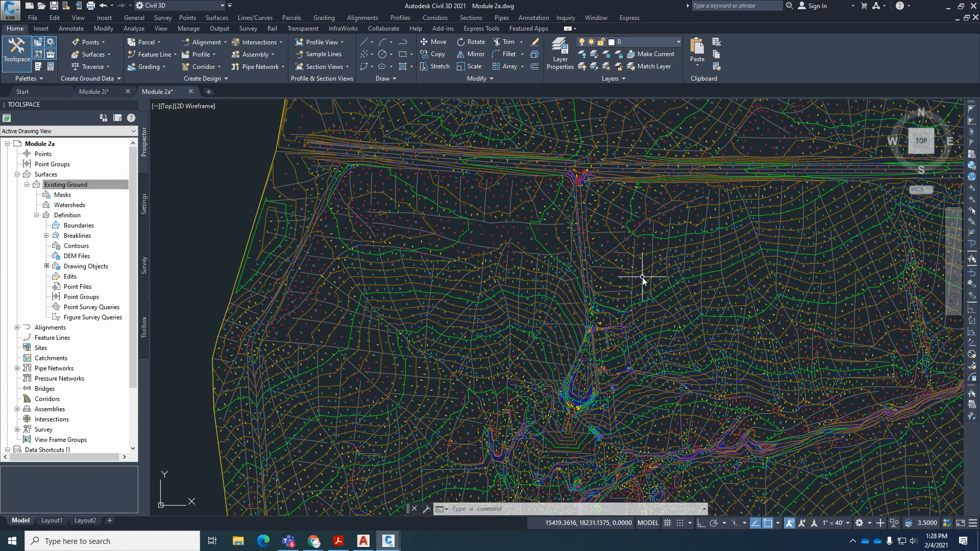
scroll(423, 361, "up", 4)
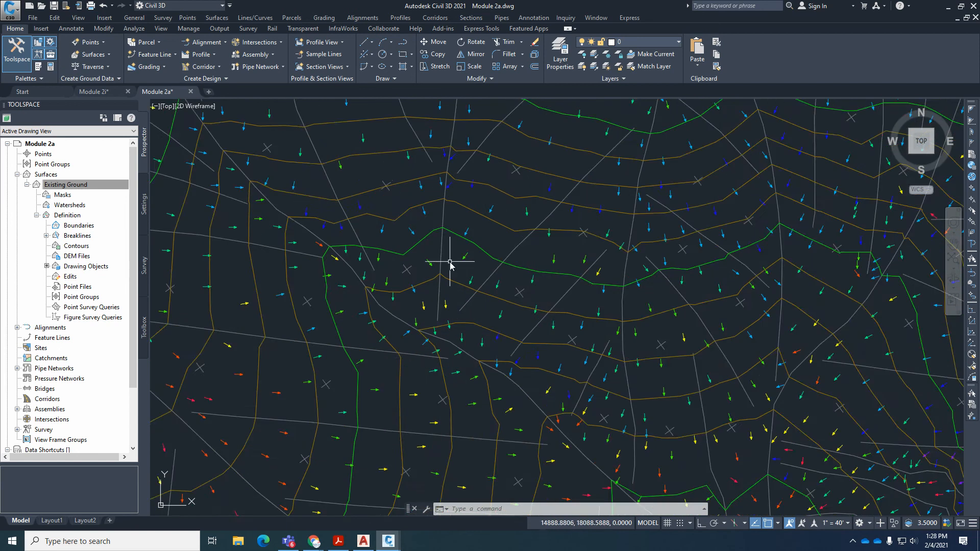
scroll(451, 262, "up", 2)
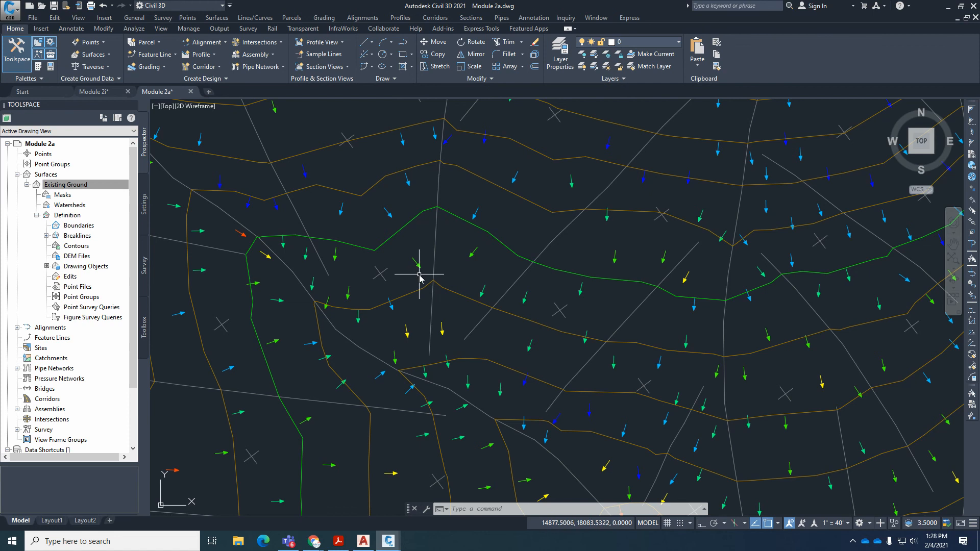
scroll(460, 265, "down", 5)
scroll(408, 219, "up", 7)
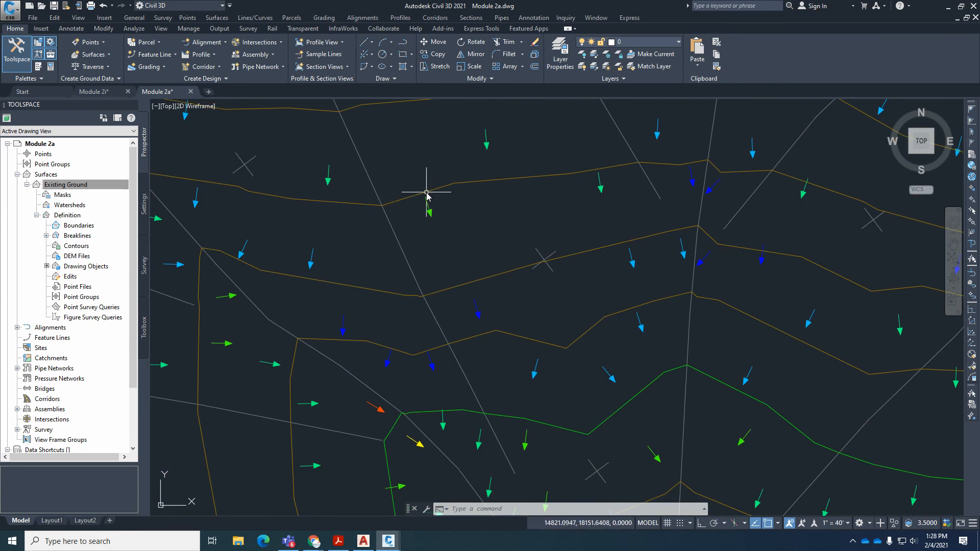
scroll(476, 294, "down", 3)
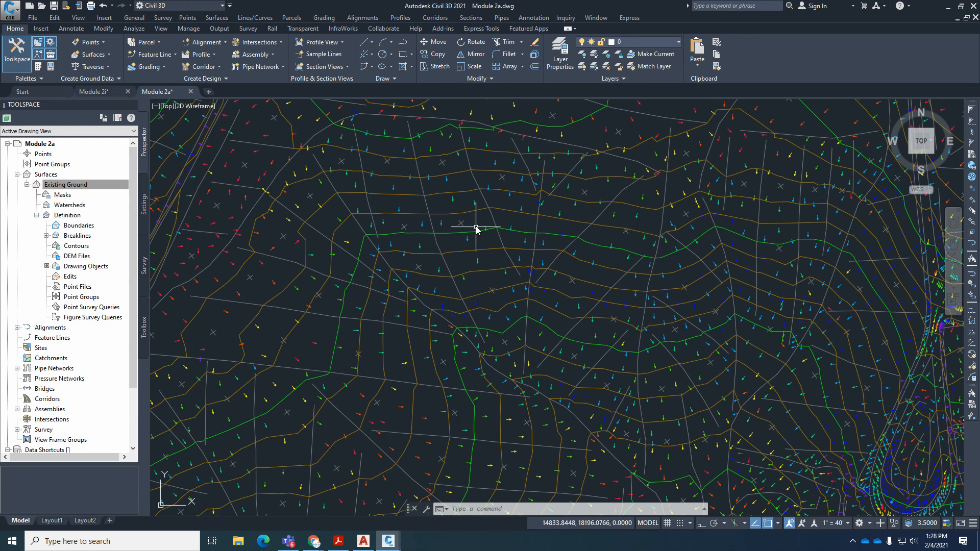
scroll(476, 227, "down", 3)
scroll(498, 346, "down", 3)
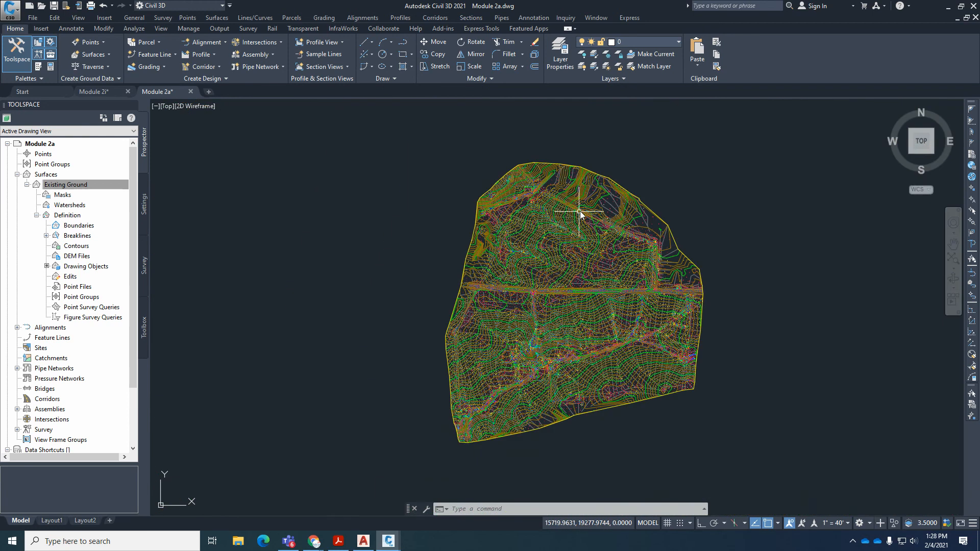
scroll(567, 219, "up", 6)
scroll(572, 223, "up", 2)
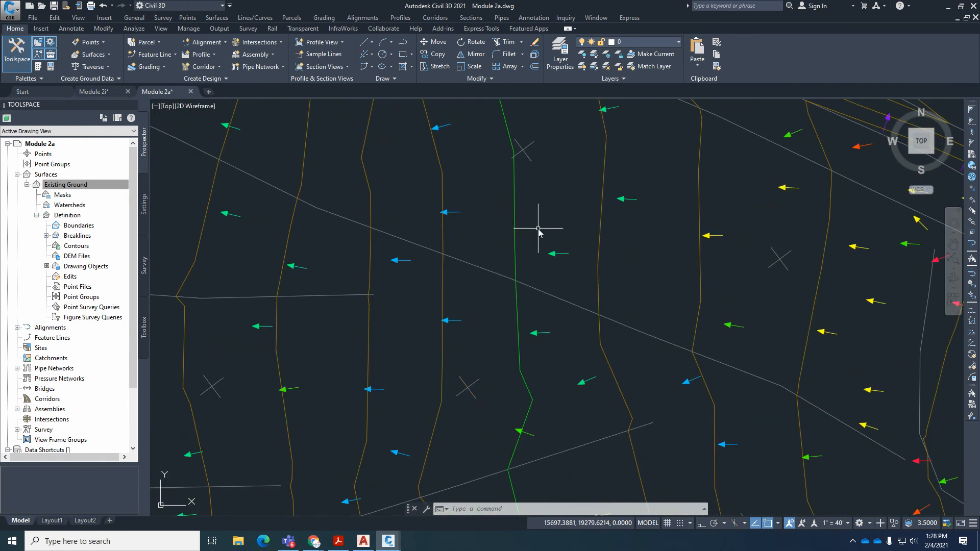
scroll(541, 228, "down", 4)
scroll(521, 236, "down", 6)
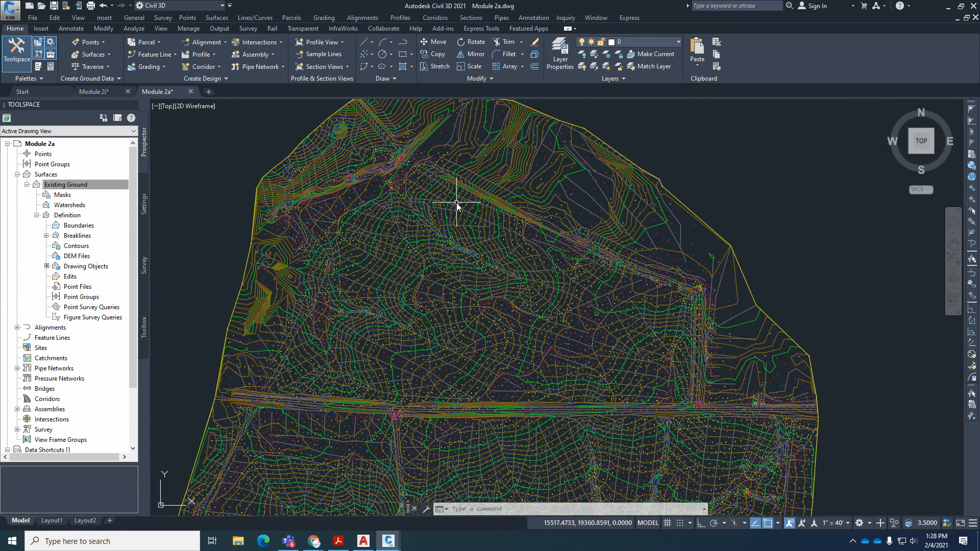
scroll(484, 295, "up", 2)
Step: Turn off the Slope Arrows component in the Existing Ground surface style's Plan display and accept the style
left_click(82, 185)
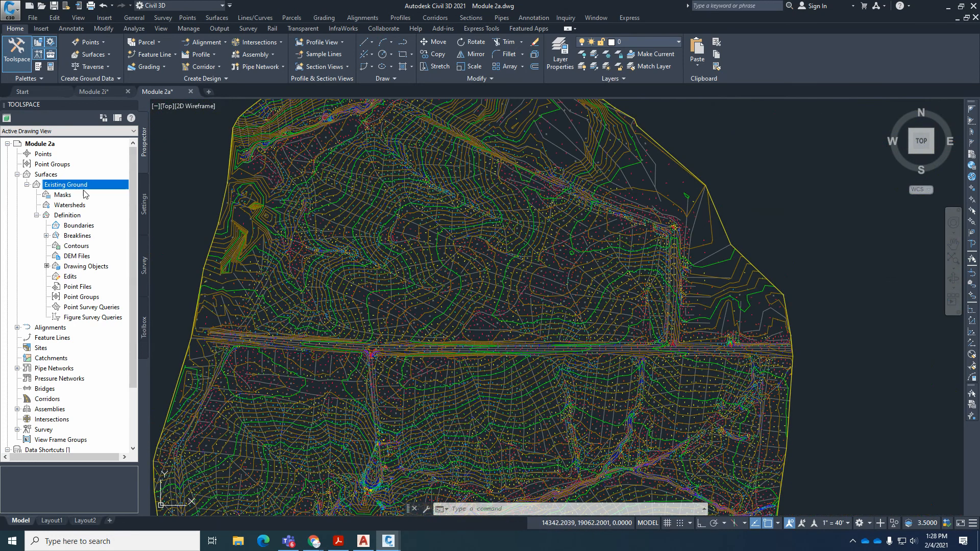
right_click(79, 188)
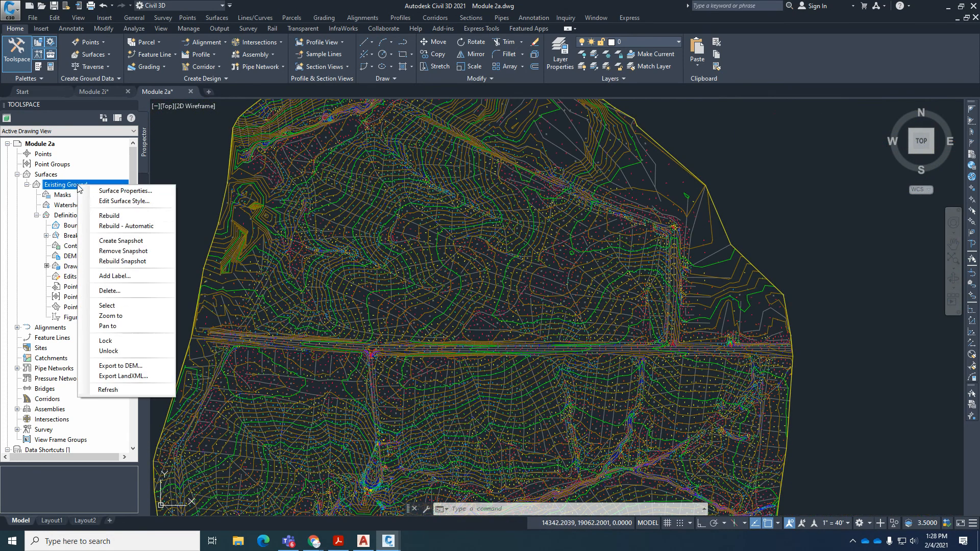
left_click(112, 202)
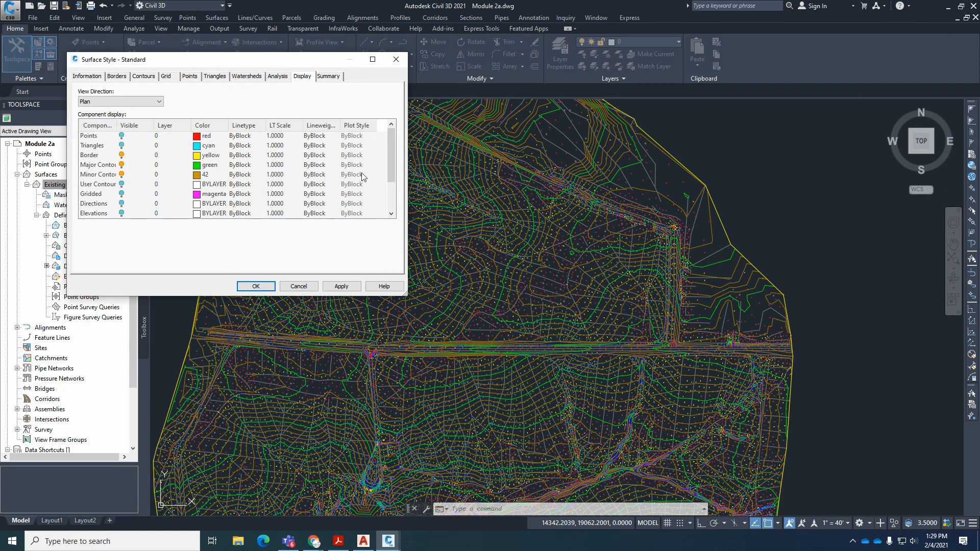
left_click_drag(392, 163, 391, 190)
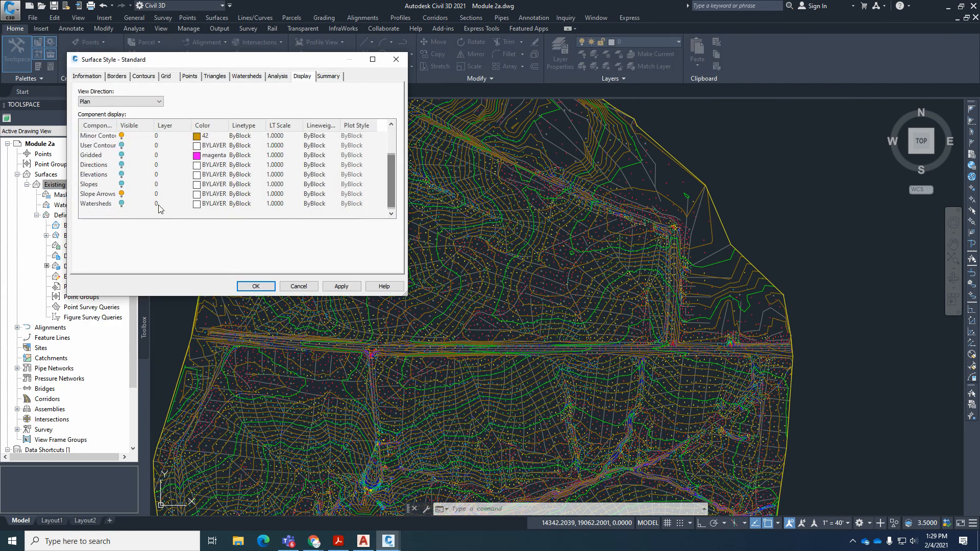
left_click(129, 198)
left_click(341, 286)
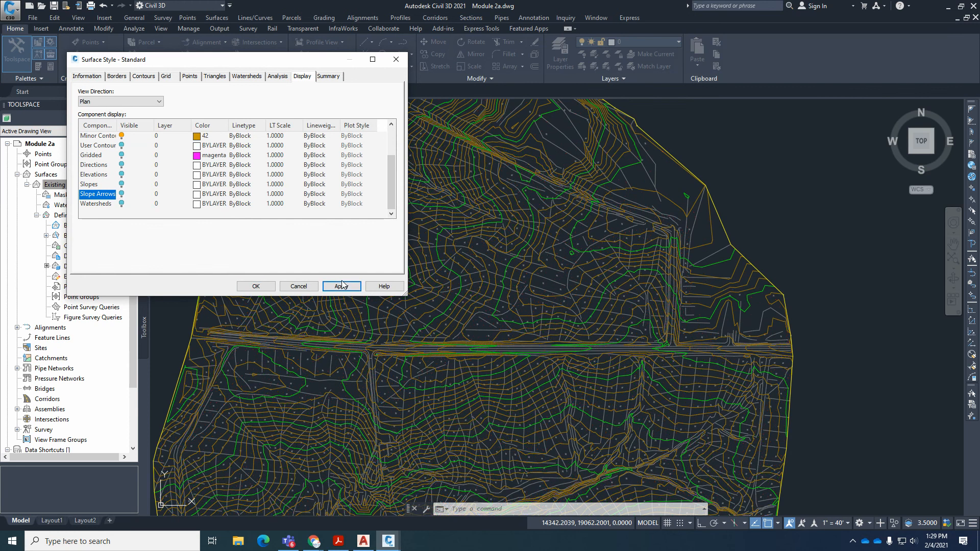
scroll(392, 173, "up", 2)
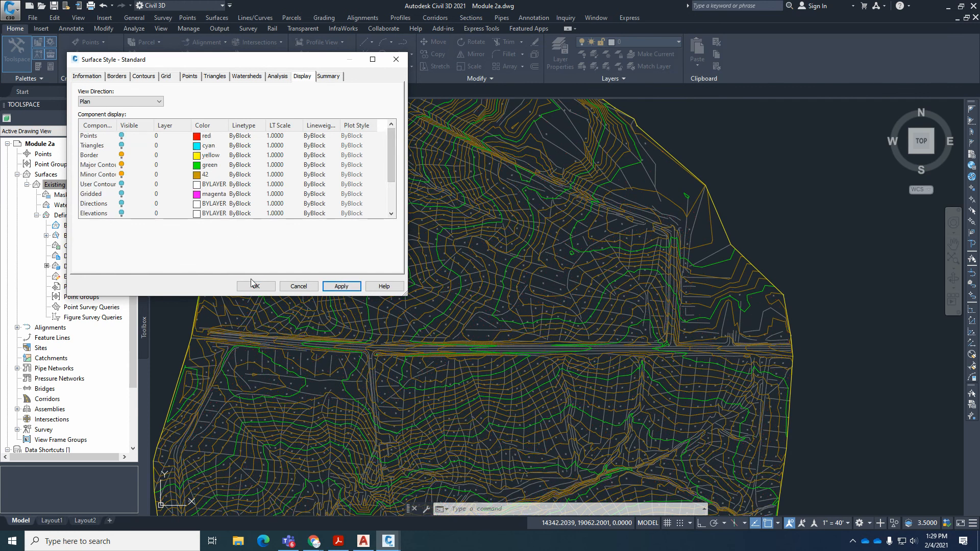
left_click_drag(235, 60, 306, 57)
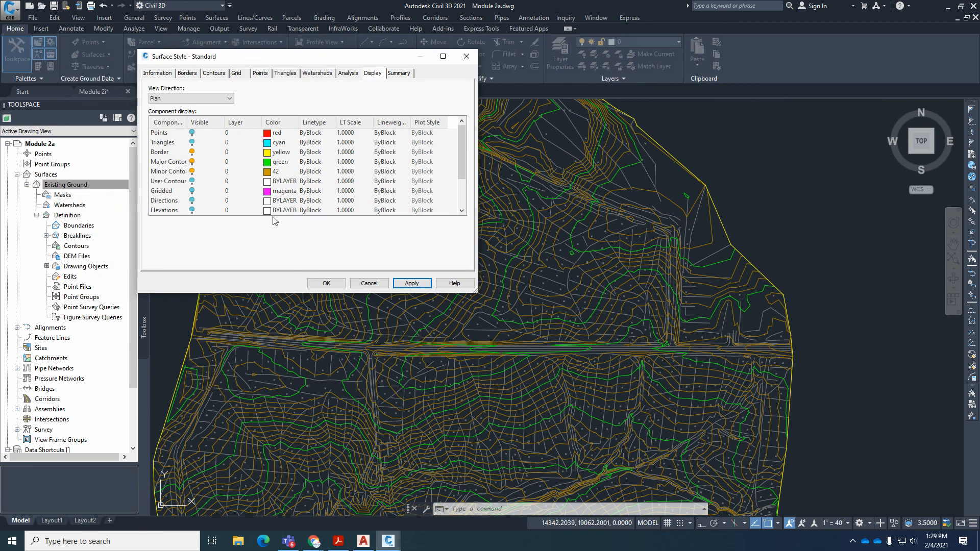
left_click(326, 284)
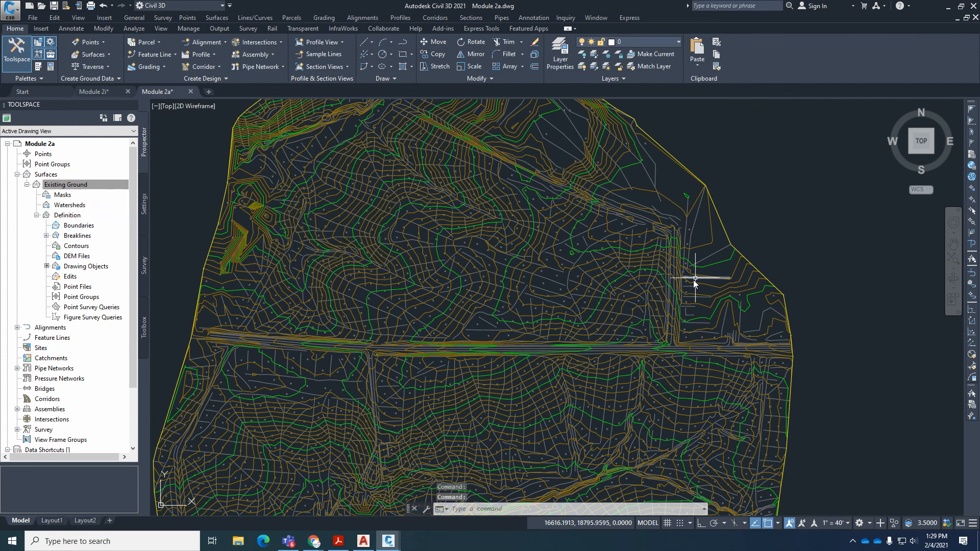
Step: Read the contour labeling steps of Exercise 2-5 in the Module 2 PDF and return to the full surface in the drawing
scroll(704, 226, "down", 6)
scroll(749, 216, "up", 1)
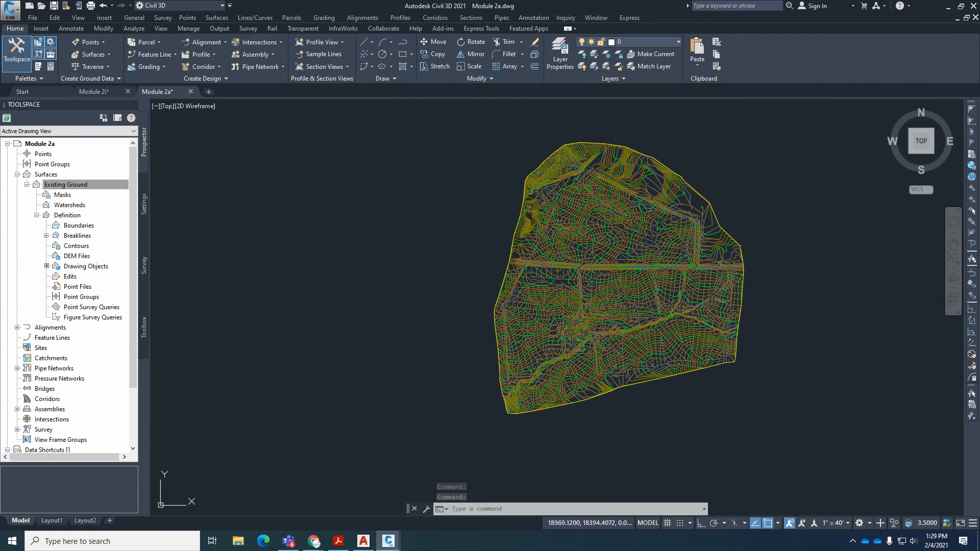
key("alt+Tab")
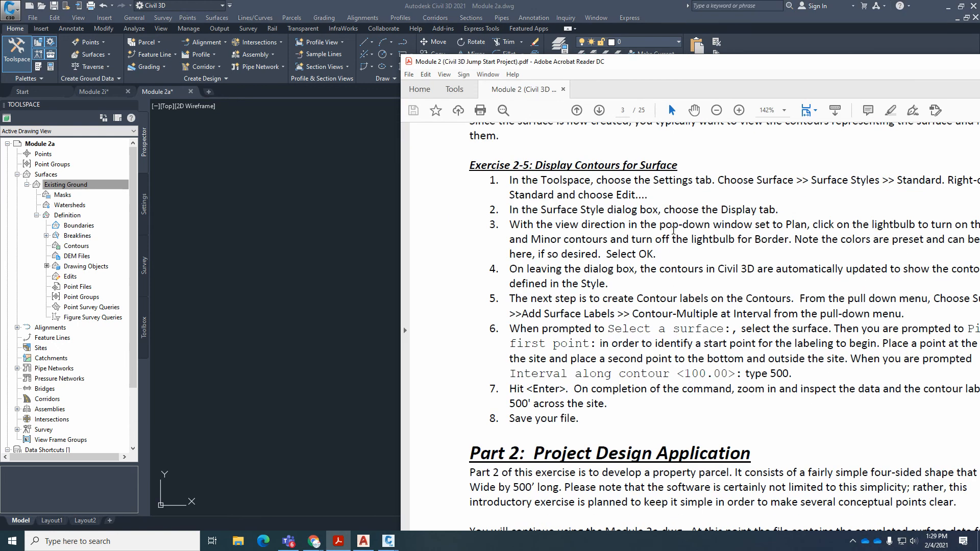
left_click_drag(730, 69, 655, 69)
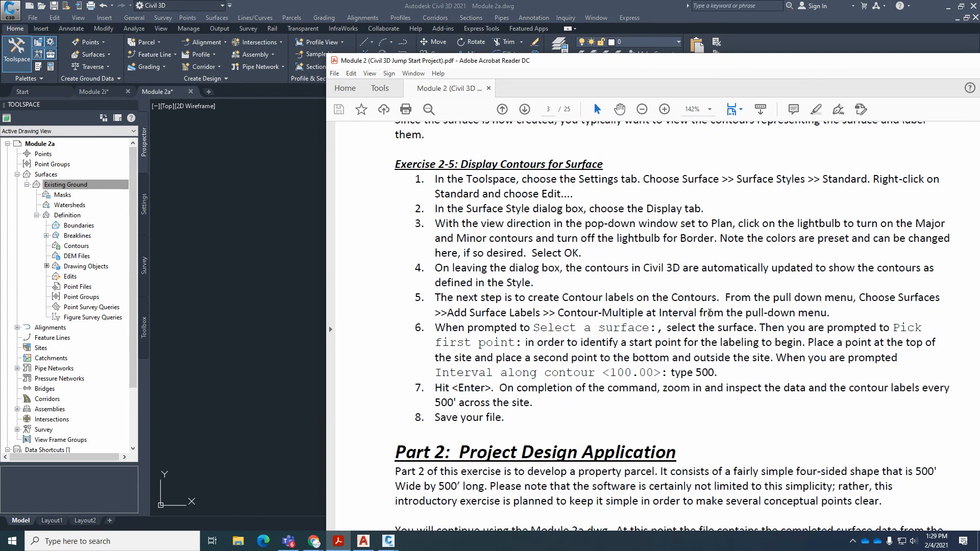
left_click_drag(811, 64, 979, 66)
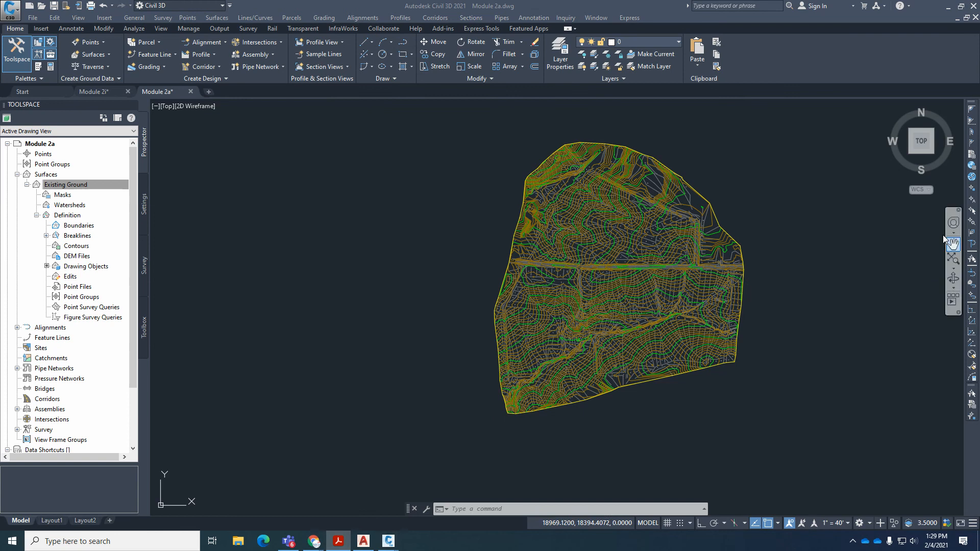
left_click(755, 197)
scroll(451, 326, "down", 2)
scroll(589, 306, "up", 2)
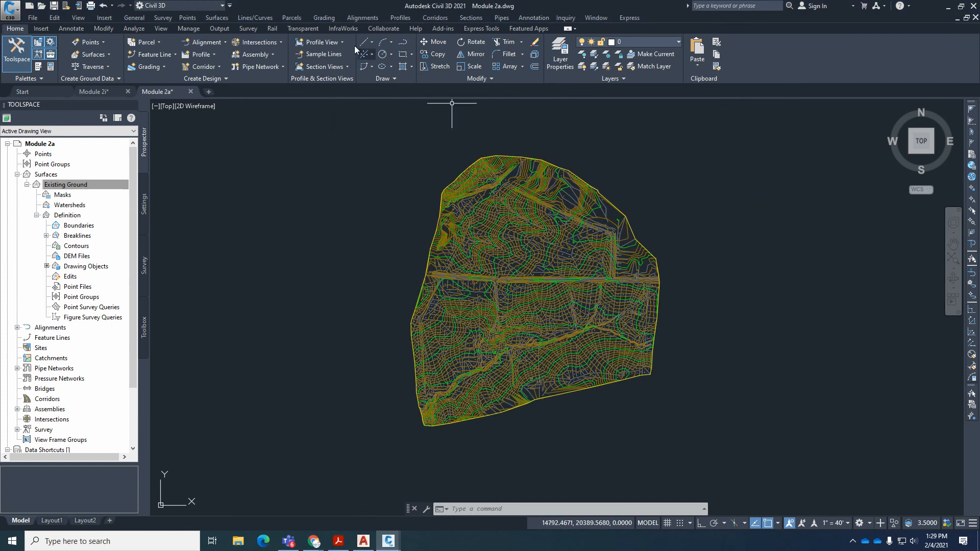
left_click(217, 18)
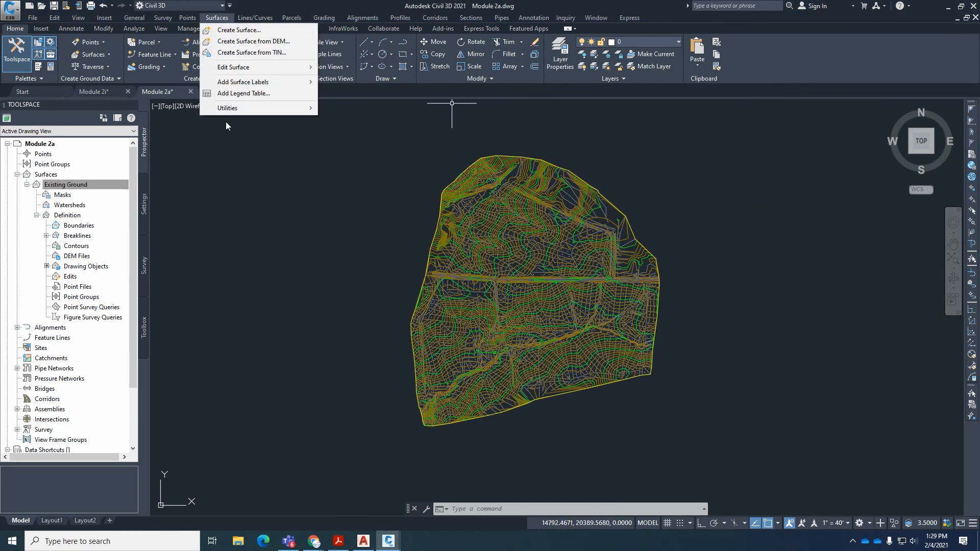
mouse_move(234, 84)
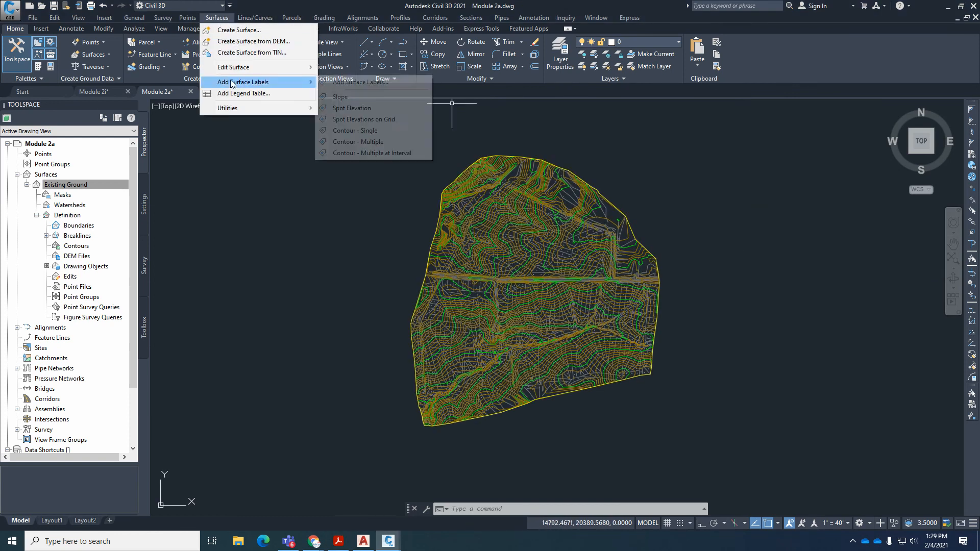
left_click(383, 152)
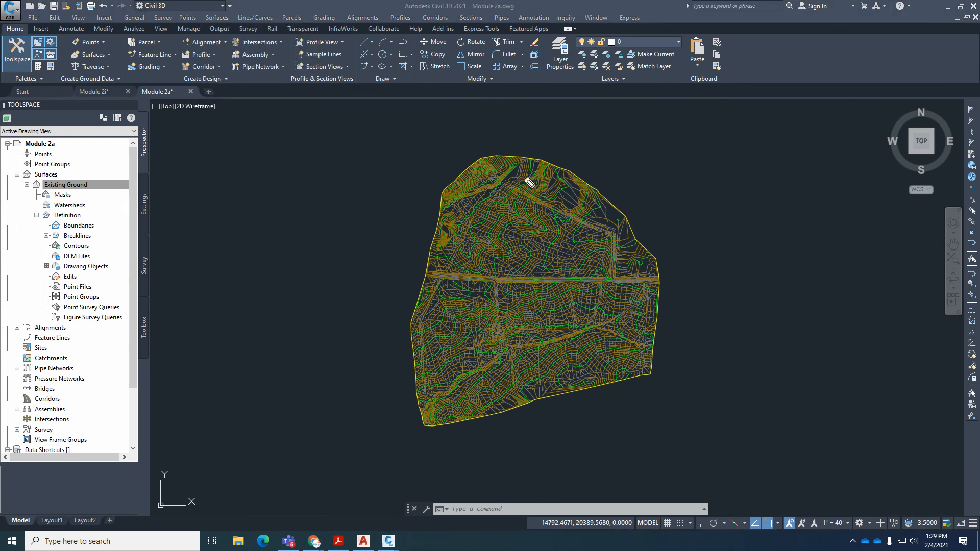
left_click(454, 121)
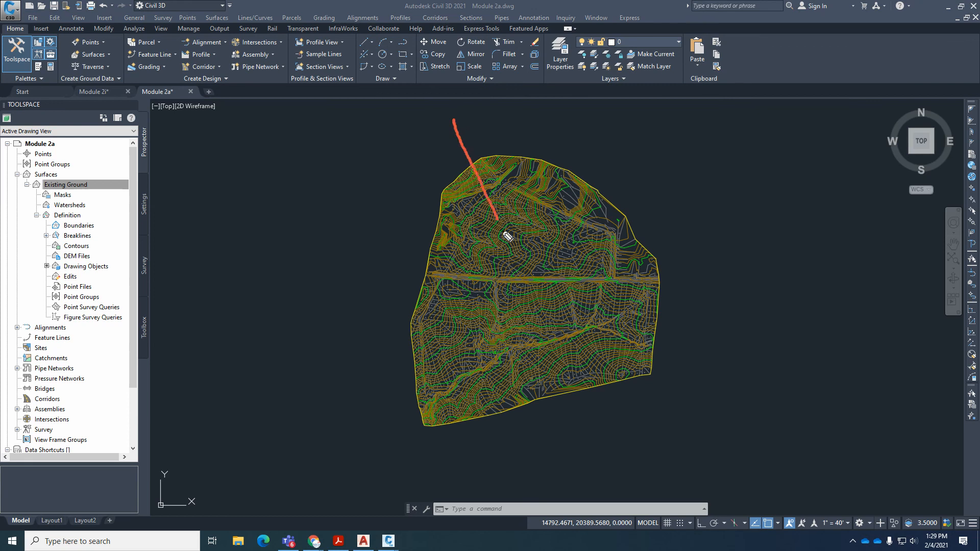
left_click(594, 424)
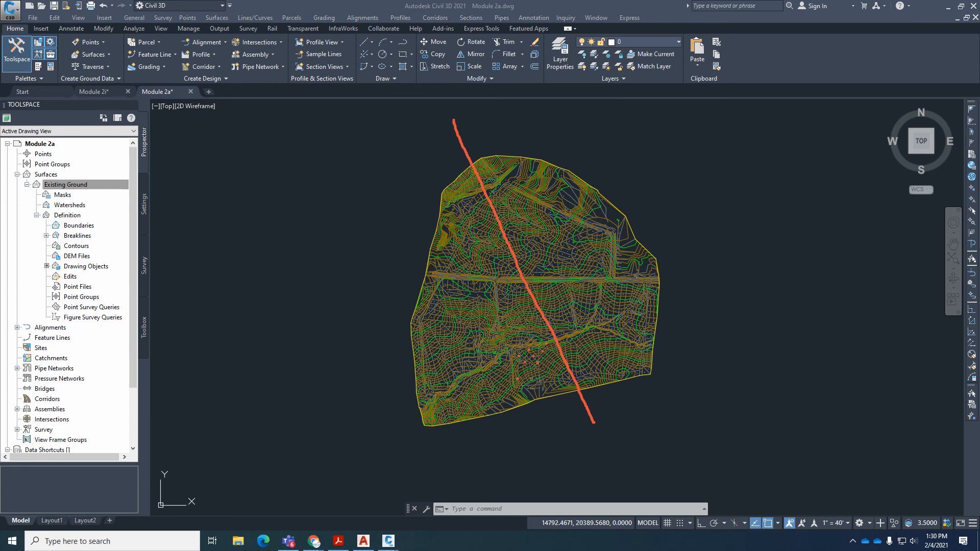
key("Escape")
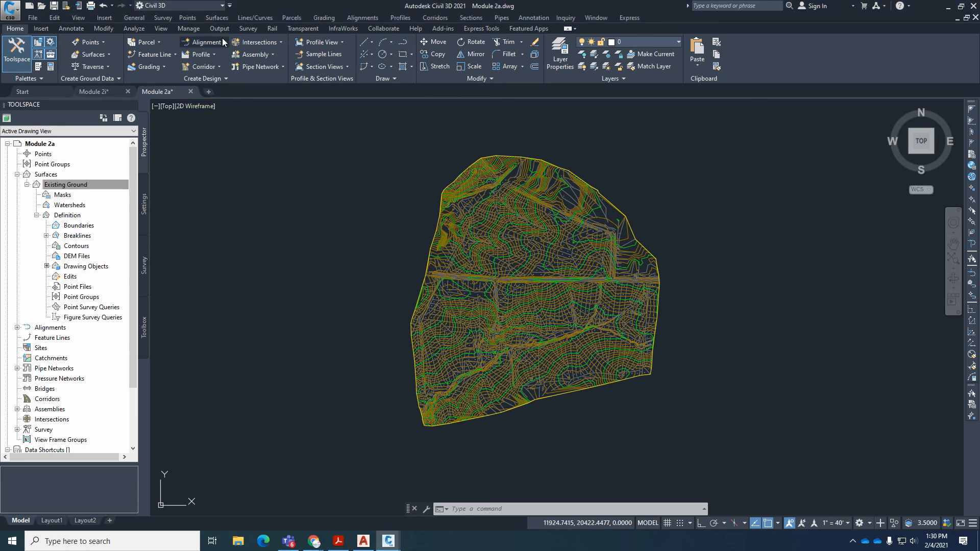
Step: Add Contour - Multiple at Interval labels along a line from northwest of the site to beyond its southern edge, with a 500 interval
left_click(216, 18)
mouse_move(265, 82)
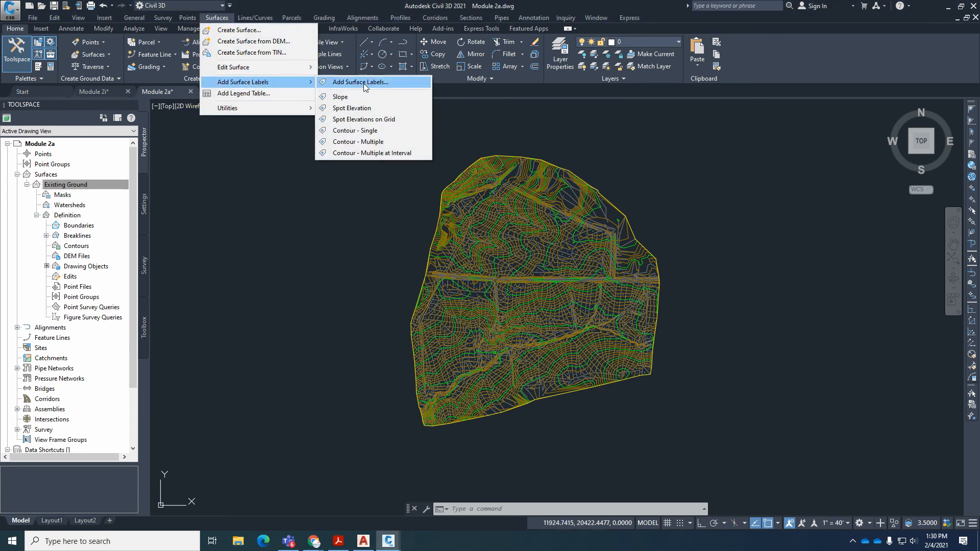
left_click(374, 153)
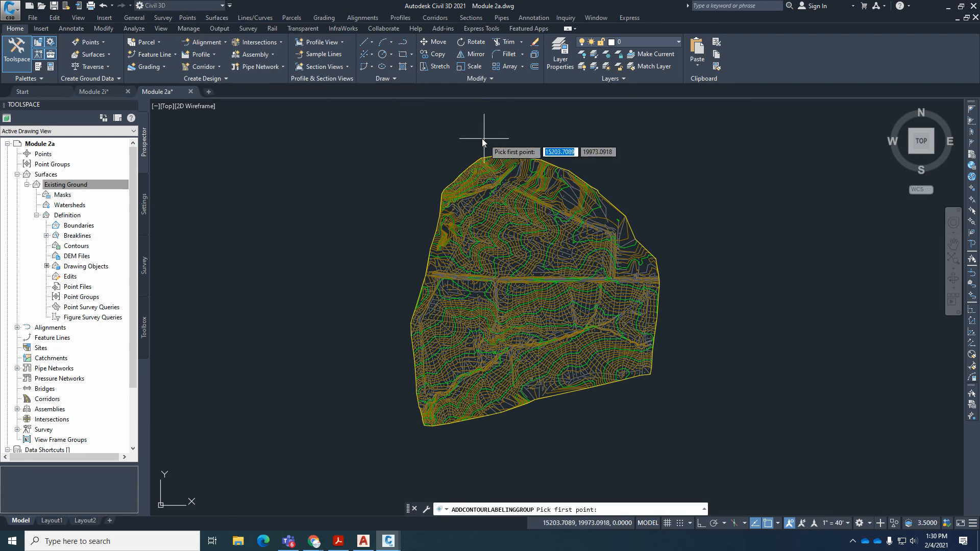
left_click(458, 128)
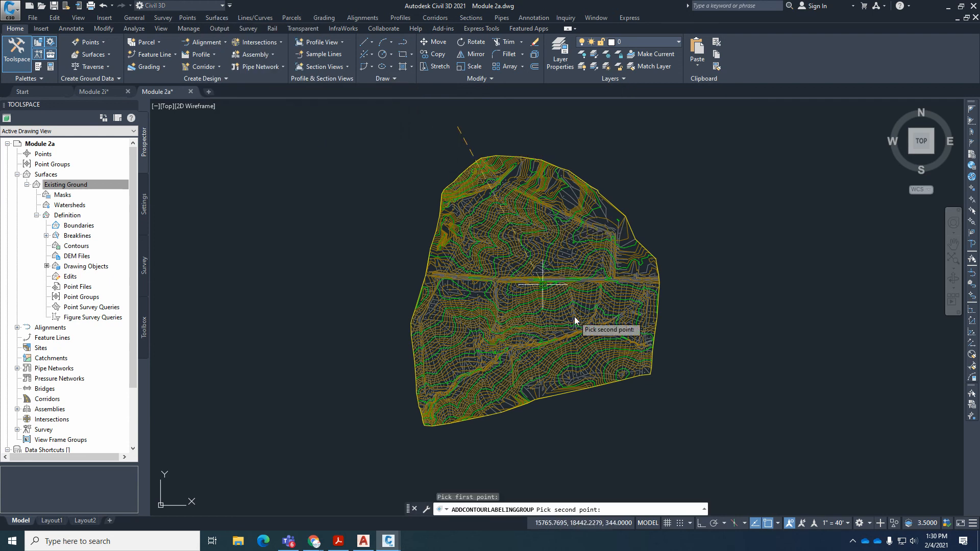
left_click(597, 451)
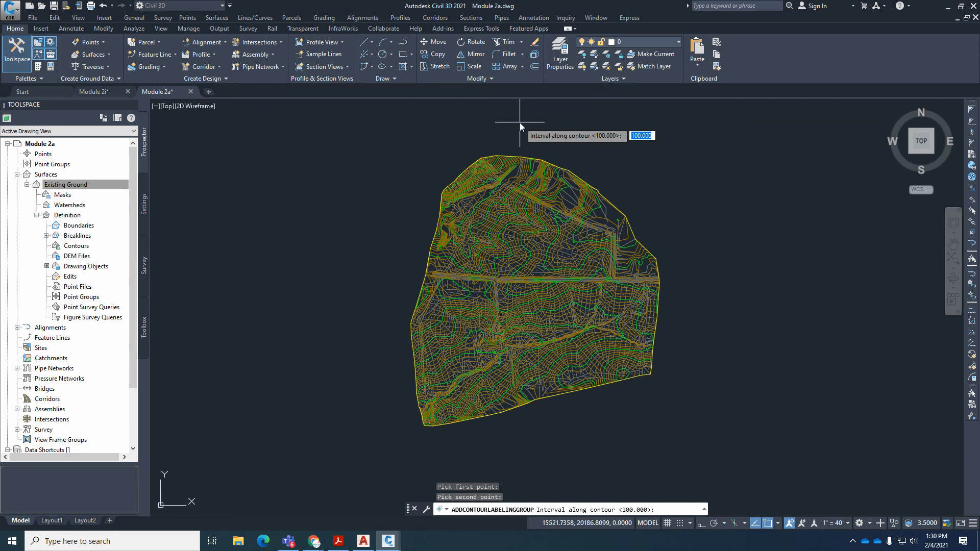
type("500")
key("Return")
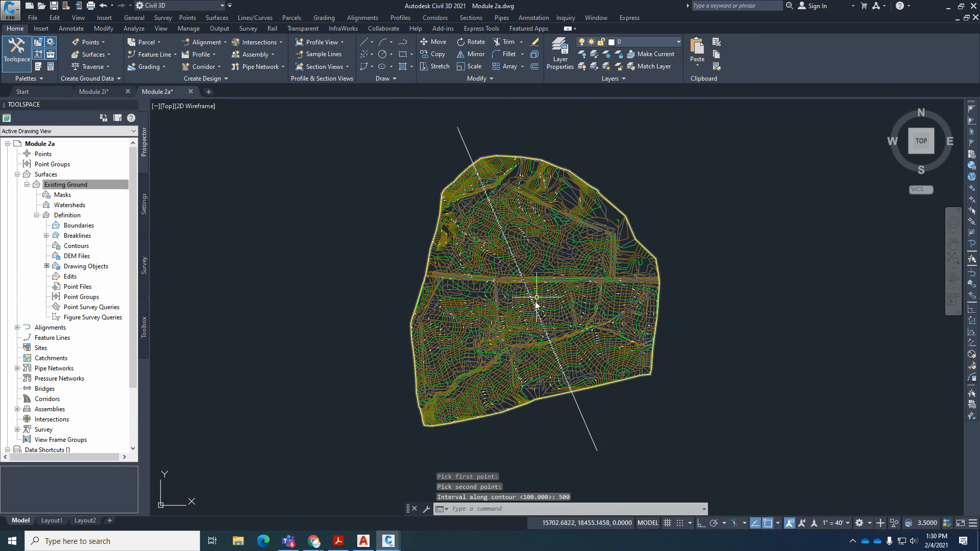
Step: Inspect the contour labels around the labeling line and try to slide the 332.000 label west of it along its contour
scroll(530, 307, "up", 8)
scroll(598, 324, "down", 5)
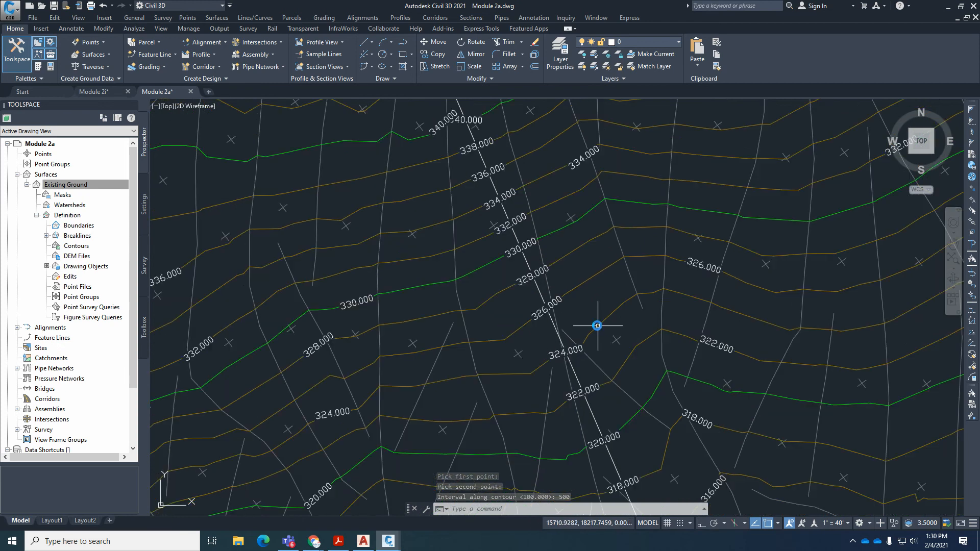
scroll(572, 312, "up", 4)
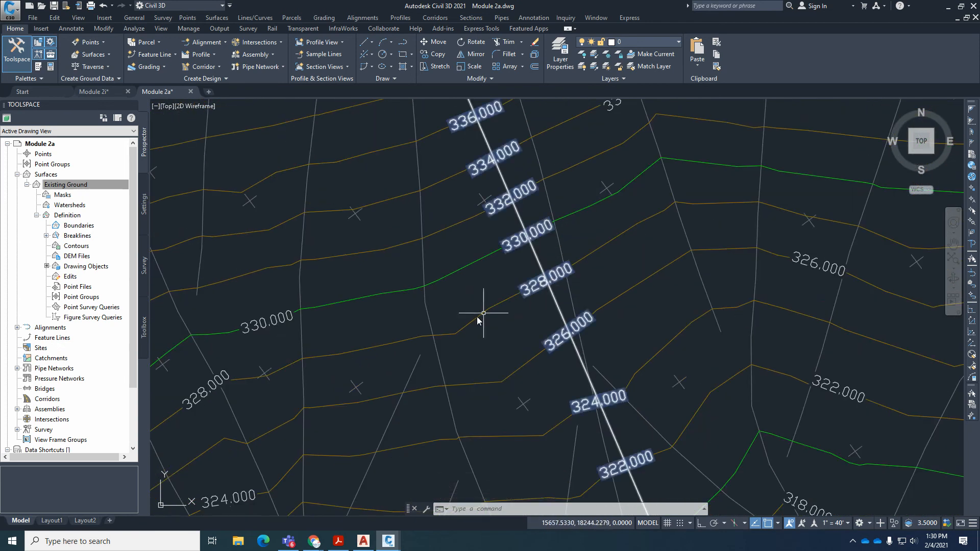
scroll(570, 330, "down", 5)
scroll(332, 355, "up", 5)
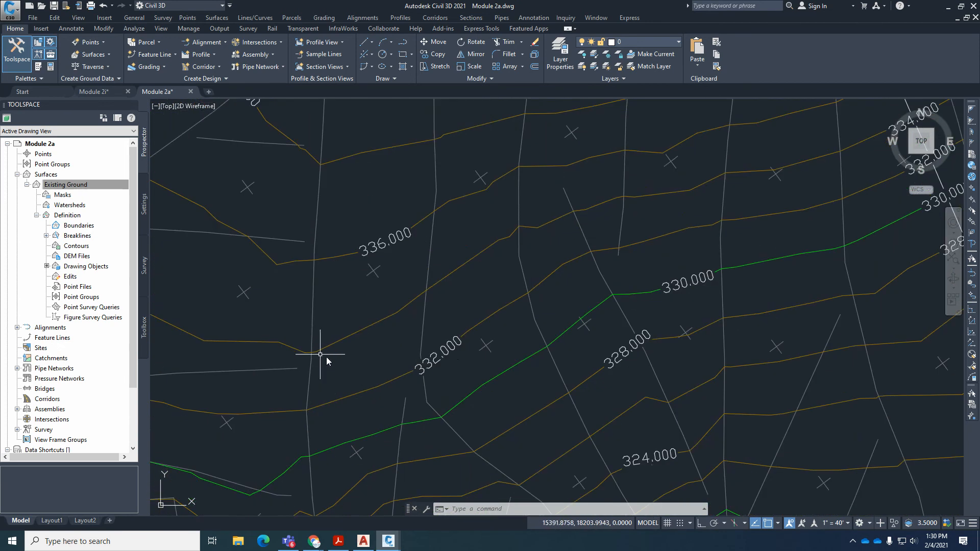
left_click(454, 356)
scroll(444, 365, "up", 4)
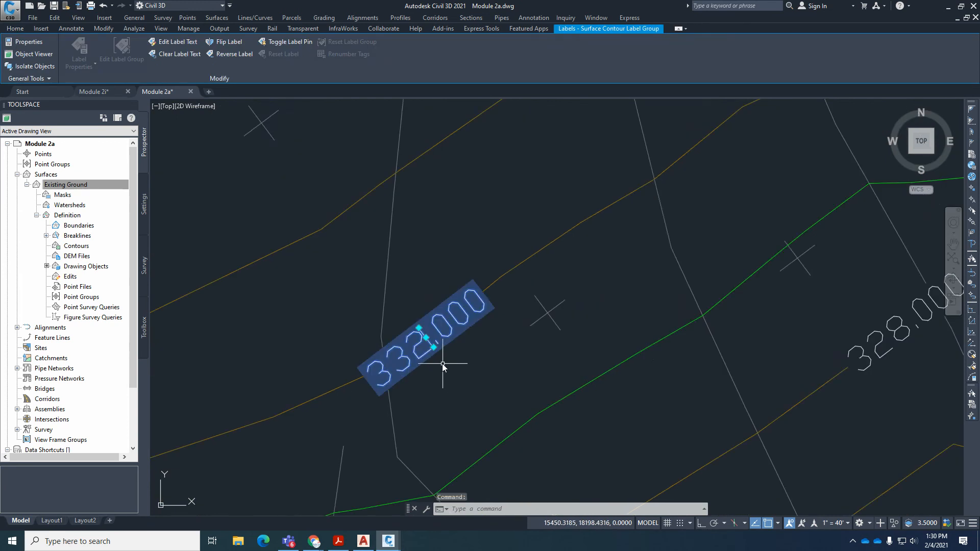
scroll(447, 360, "down", 2)
left_click(426, 345)
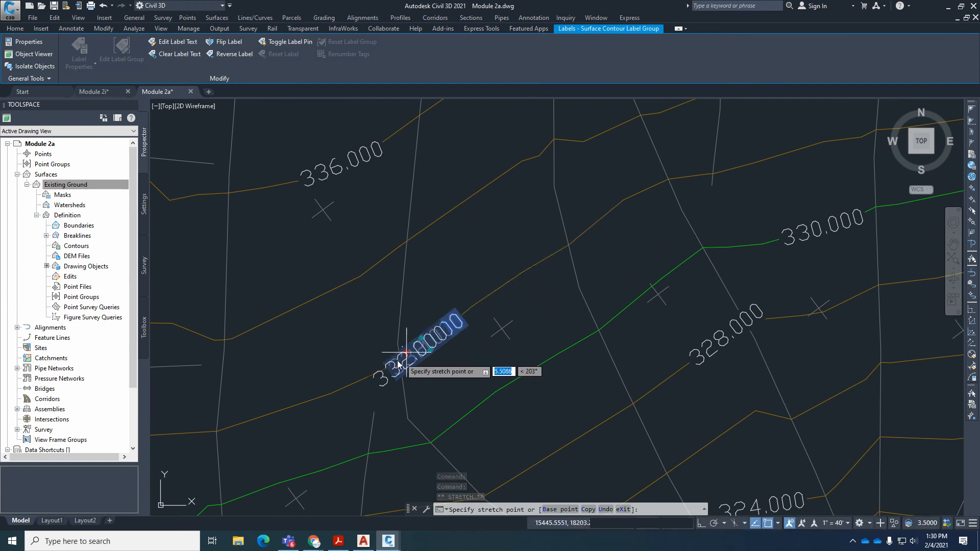
key("Escape")
key("Escape")
Step: Try to stretch the northern end of the contour labeling line southeast toward the surface border
scroll(476, 367, "down", 6)
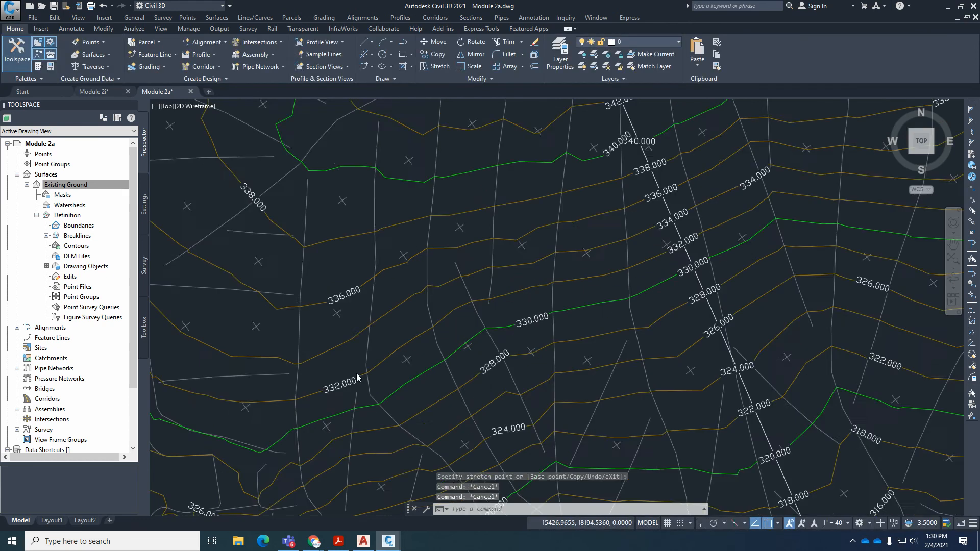
scroll(475, 368, "down", 2)
scroll(432, 245, "up", 2)
left_click(400, 187)
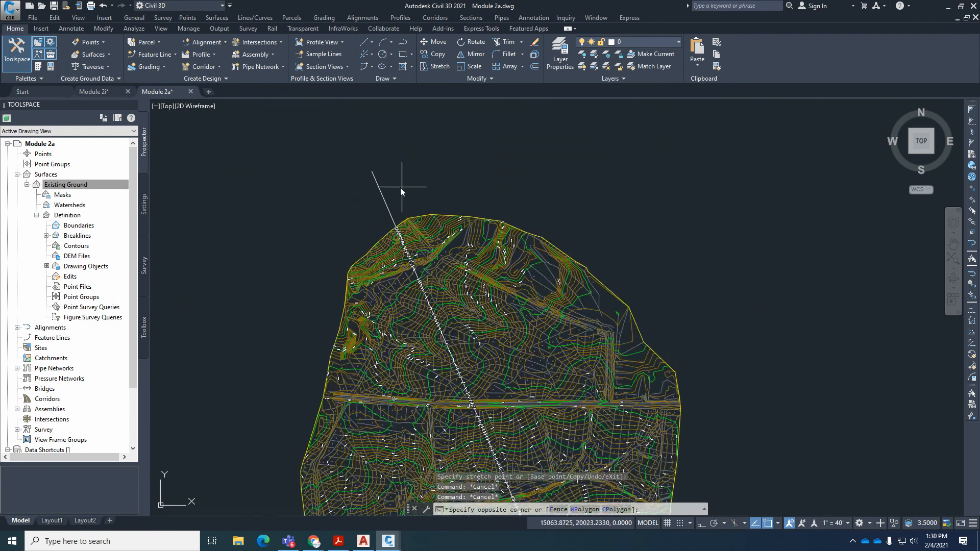
left_click(362, 197)
scroll(439, 162, "down", 2)
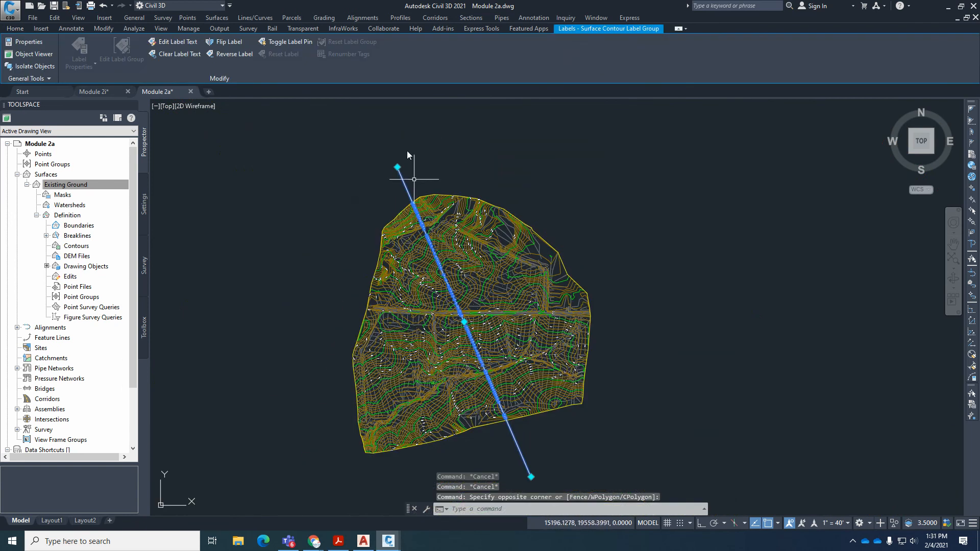
scroll(400, 170, "up", 4)
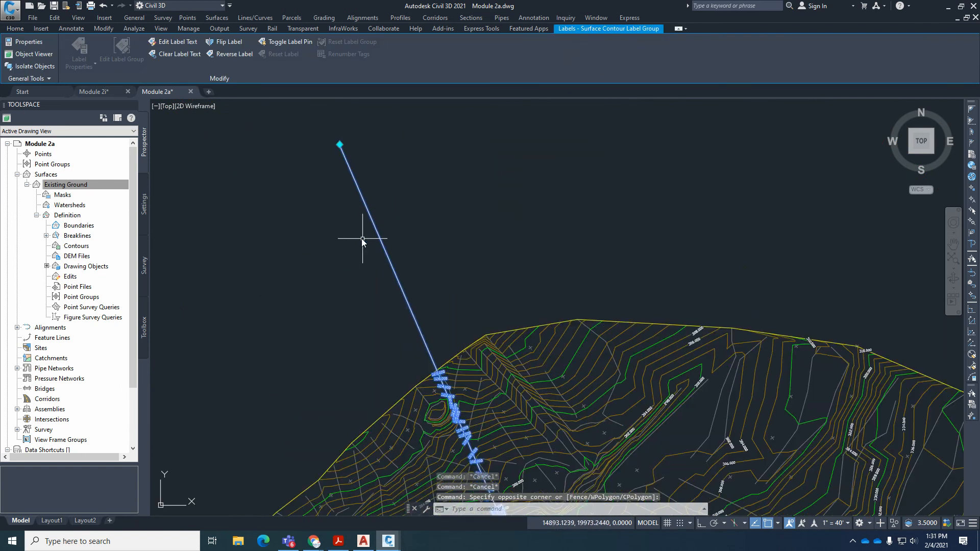
left_click(339, 145)
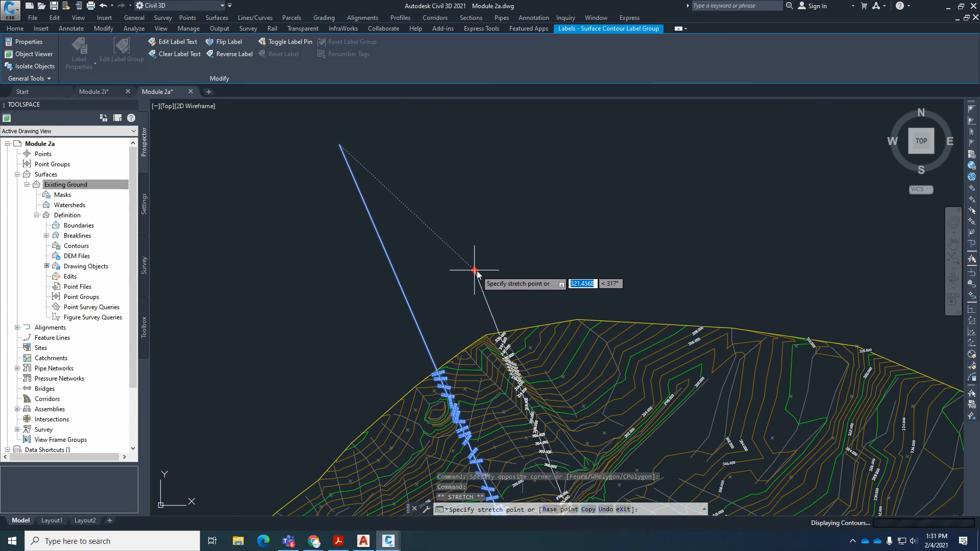
key("Escape")
key("Escape")
key("Escape")
scroll(459, 230, "down", 6)
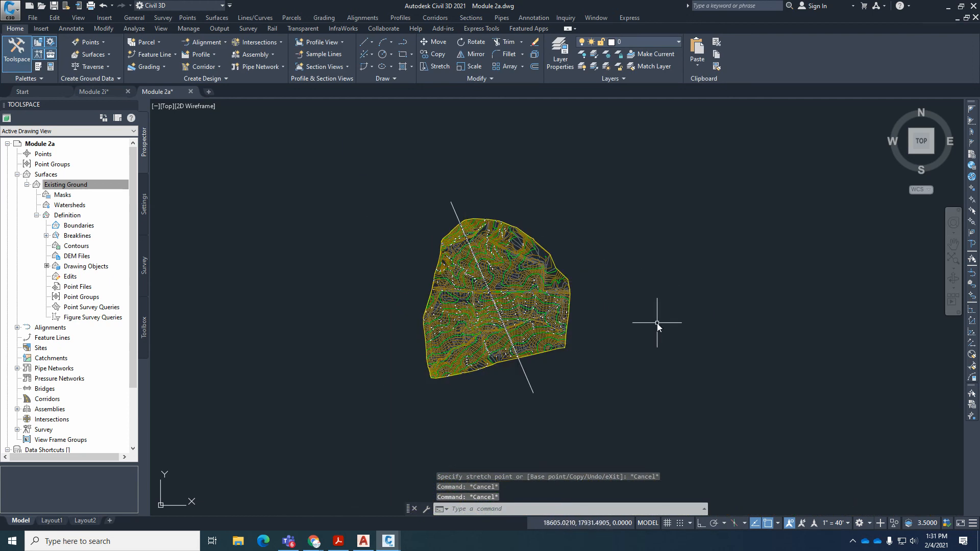
Step: Read Exercise 2-4, Adjust Contour Settings, in the Module 2 PDF and examine the decimal precision of the drawing's contour labels
key("alt+Tab")
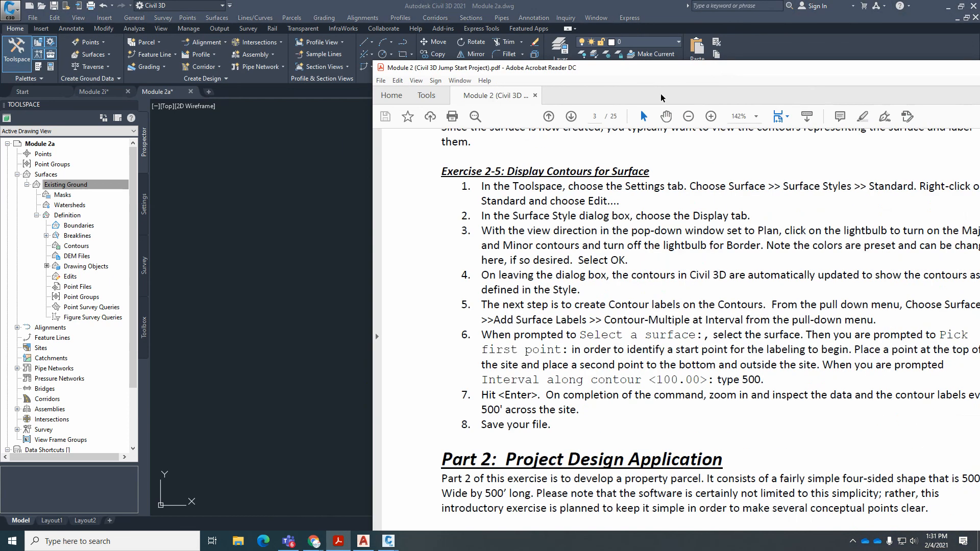
scroll(563, 320, "up", 10)
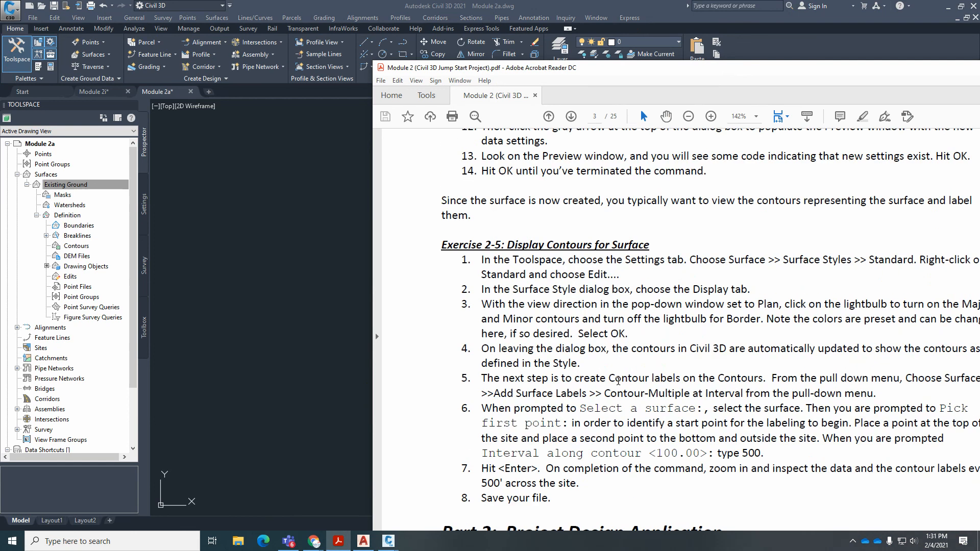
scroll(618, 381, "up", 4)
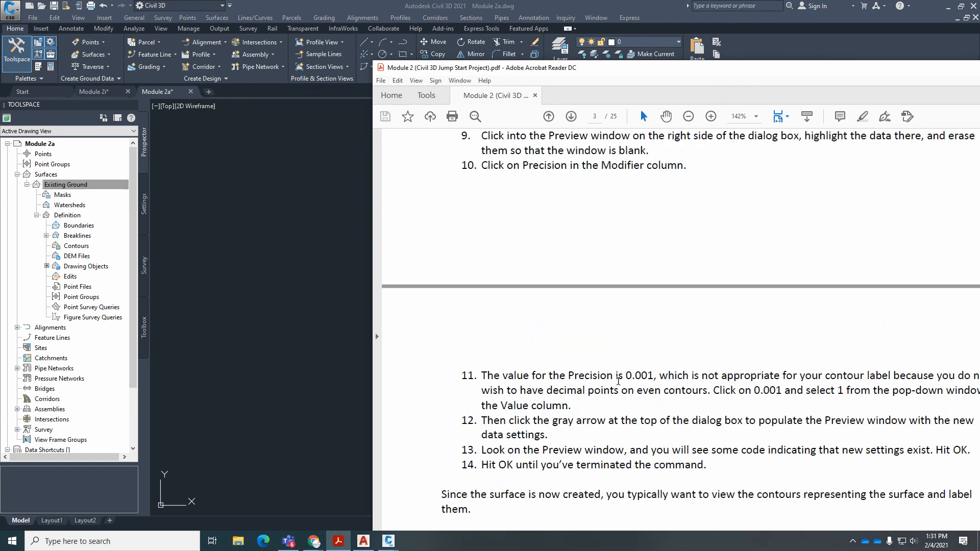
scroll(582, 372, "up", 7)
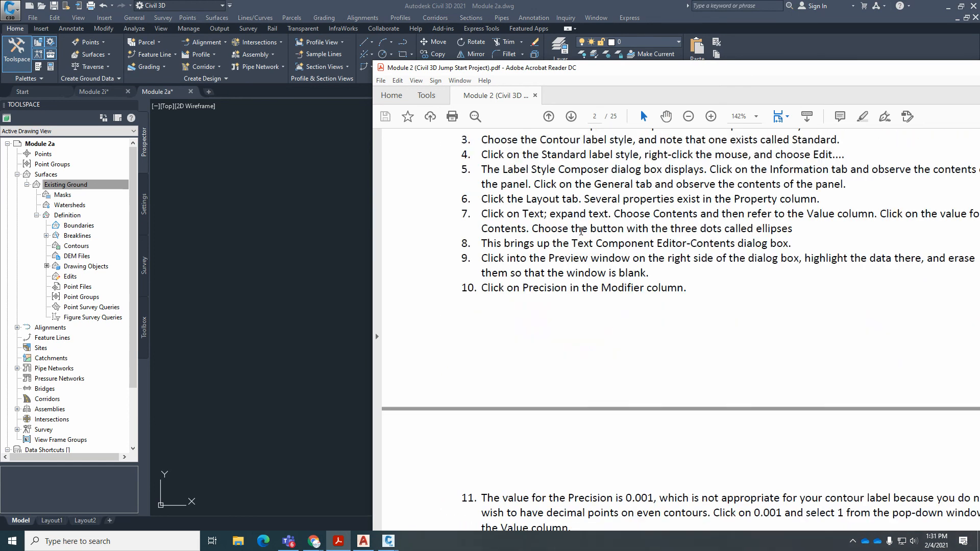
scroll(581, 232, "up", 2)
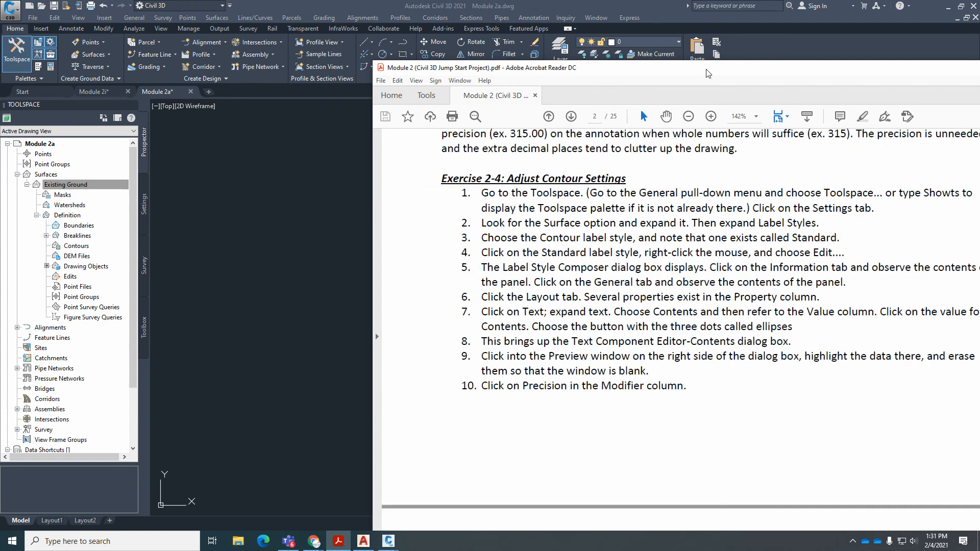
left_click_drag(709, 73, 979, 77)
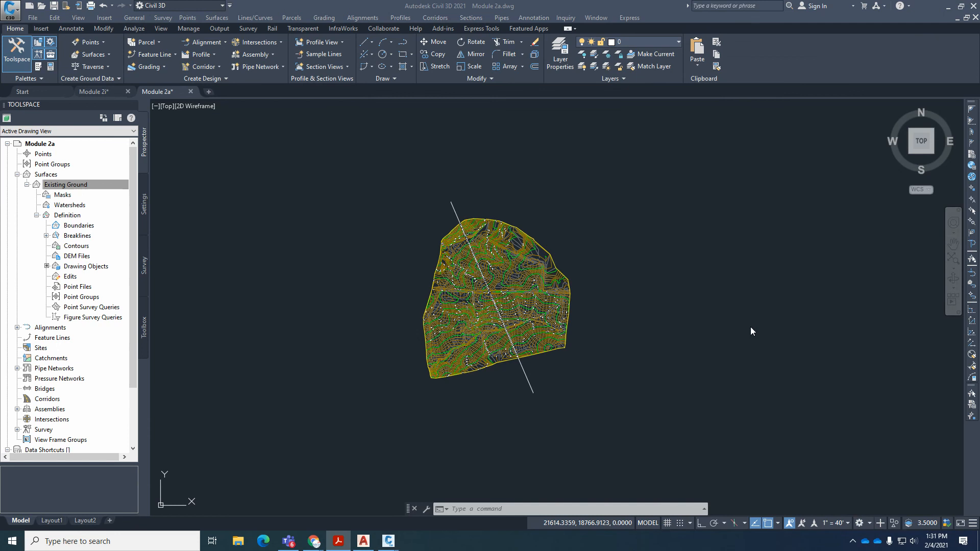
scroll(459, 319, "up", 10)
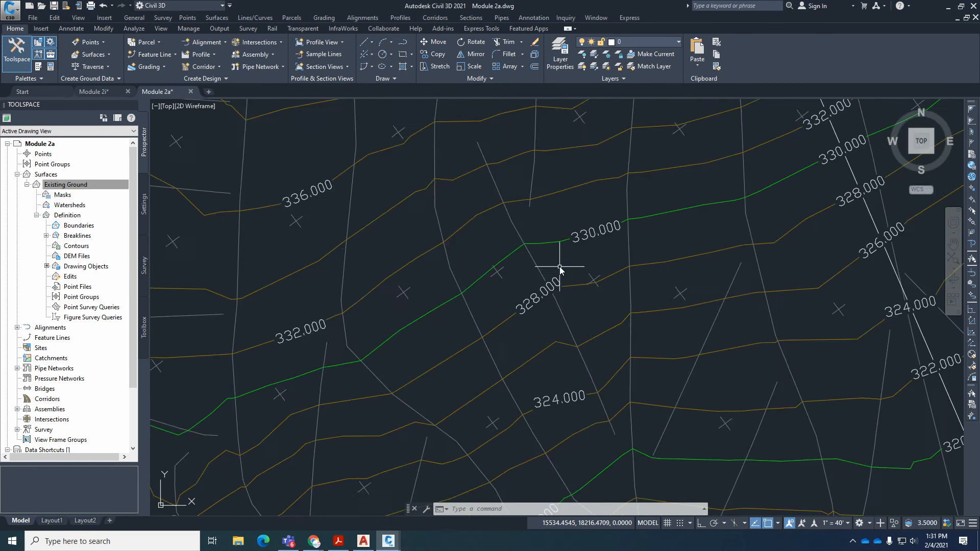
scroll(560, 266, "up", 4)
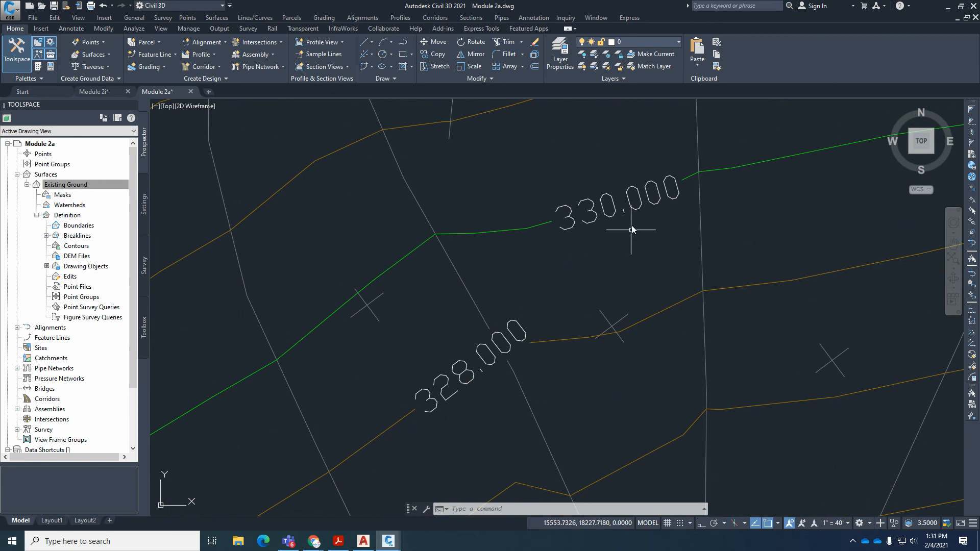
scroll(562, 292, "down", 6)
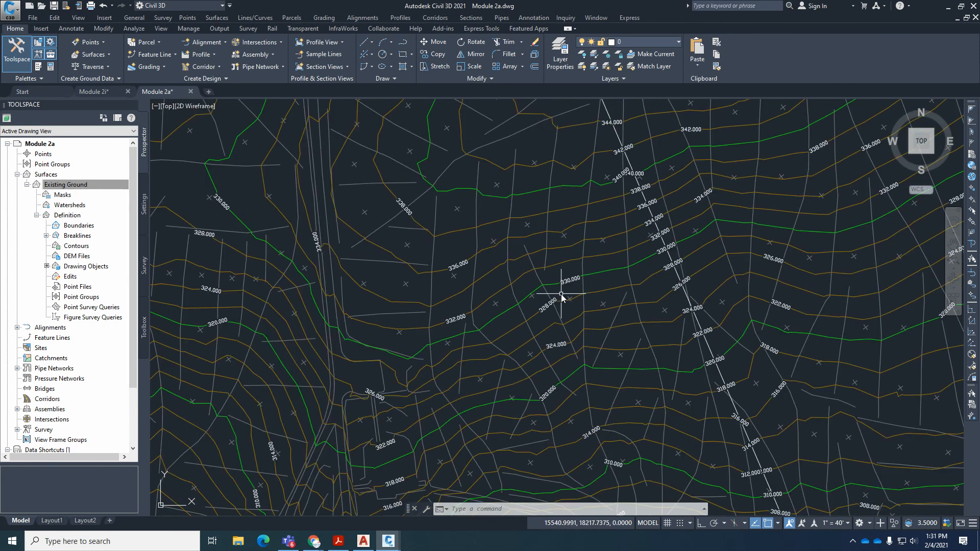
scroll(562, 296, "down", 6)
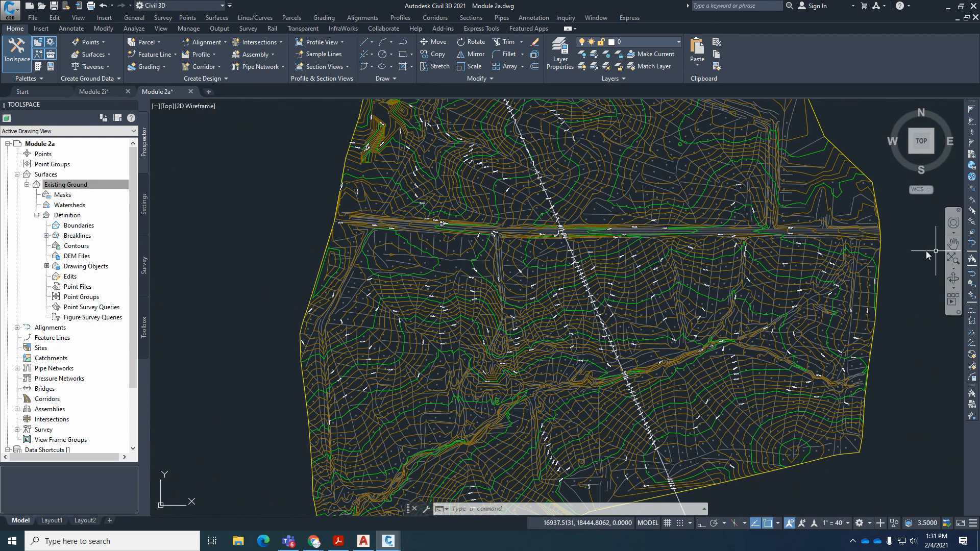
Step: Open the surface's Standard contour label style for editing from the drawing settings
left_click(145, 203)
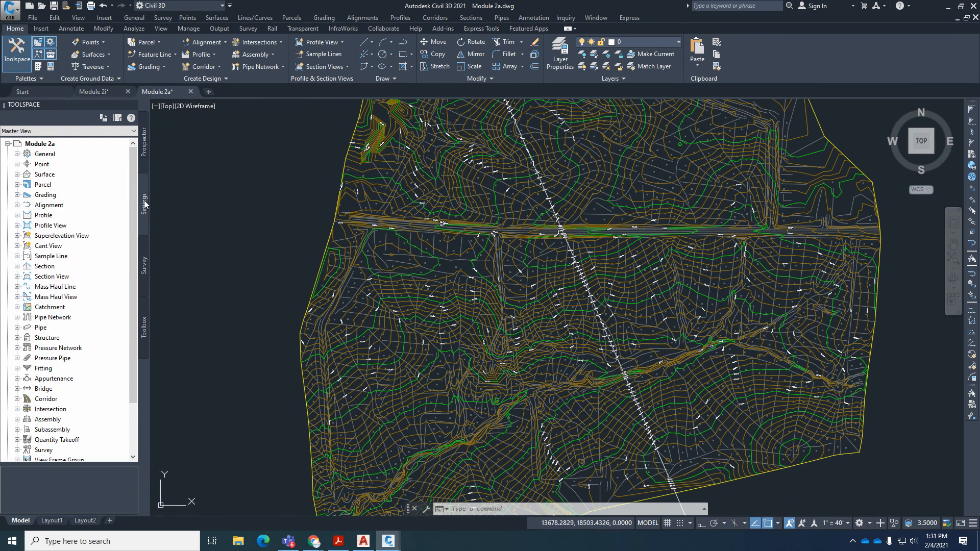
left_click(17, 175)
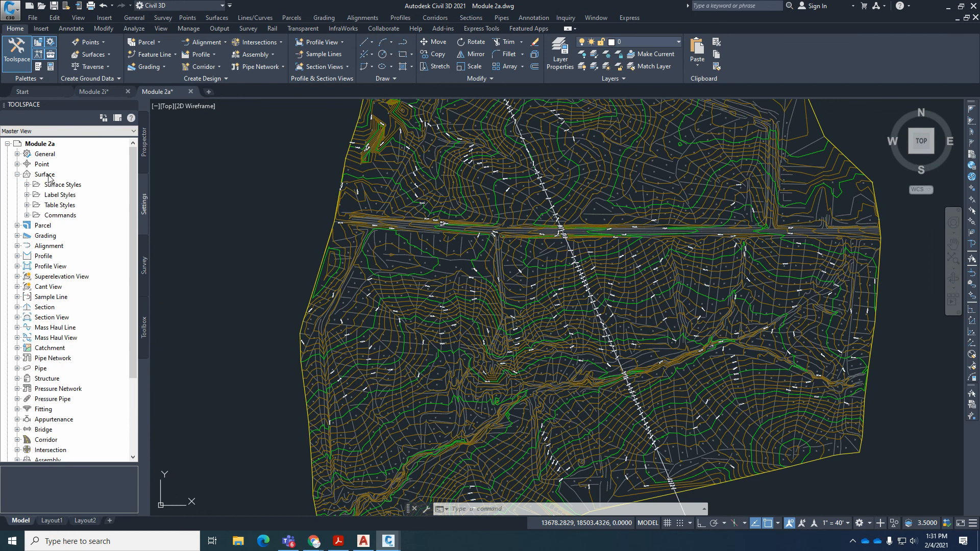
left_click(27, 195)
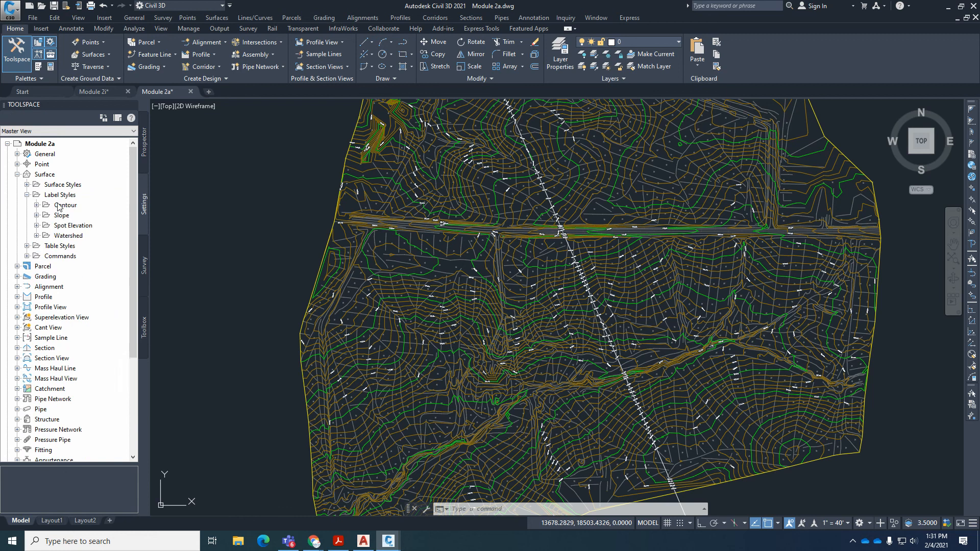
left_click(37, 205)
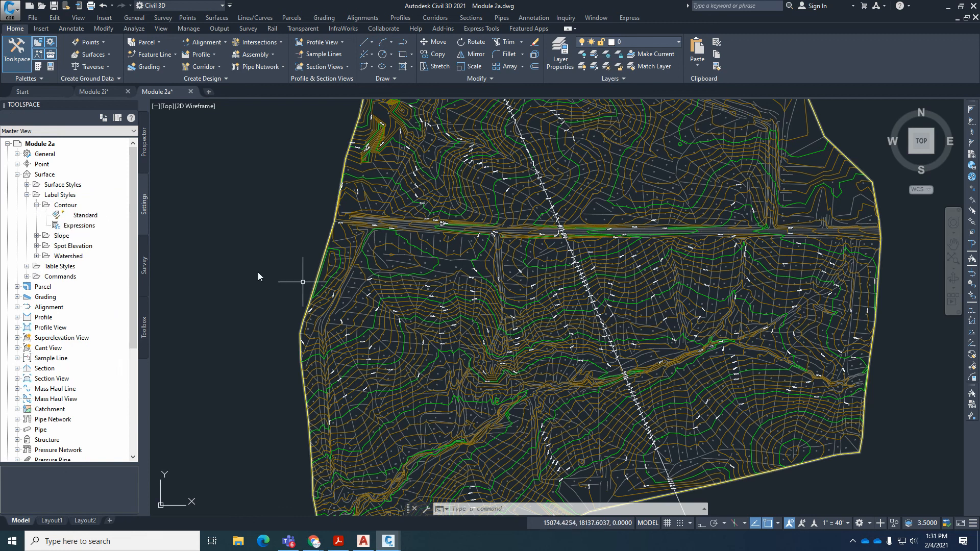
right_click(88, 217)
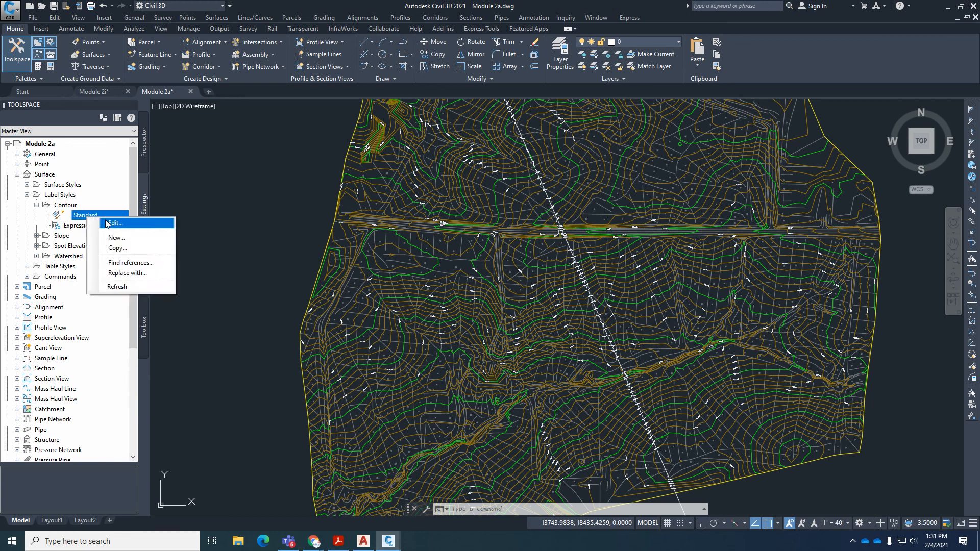
left_click(113, 223)
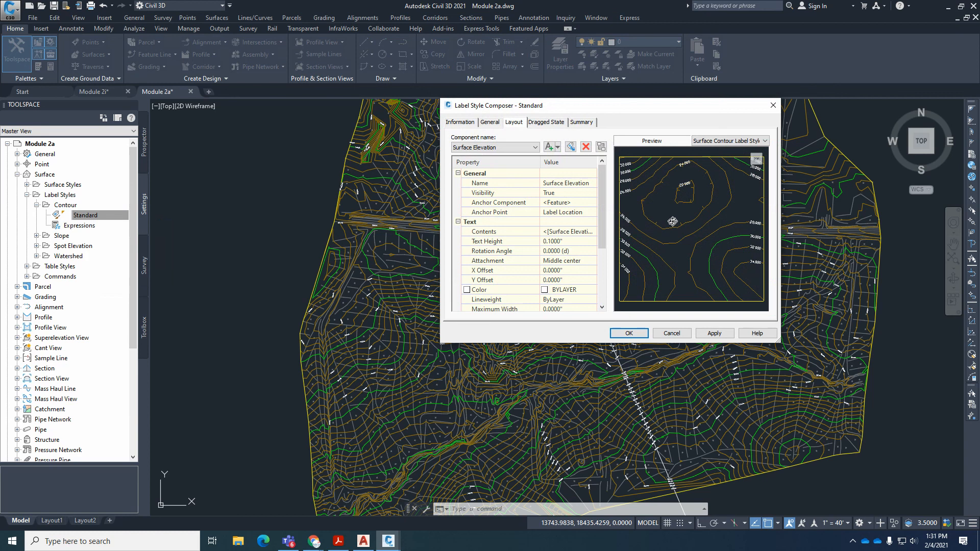
Step: Examine the sample contour label in the style preview and review the style's information, general and layout properties
scroll(672, 221, "up", 3)
middle_click_drag(678, 205, 674, 242)
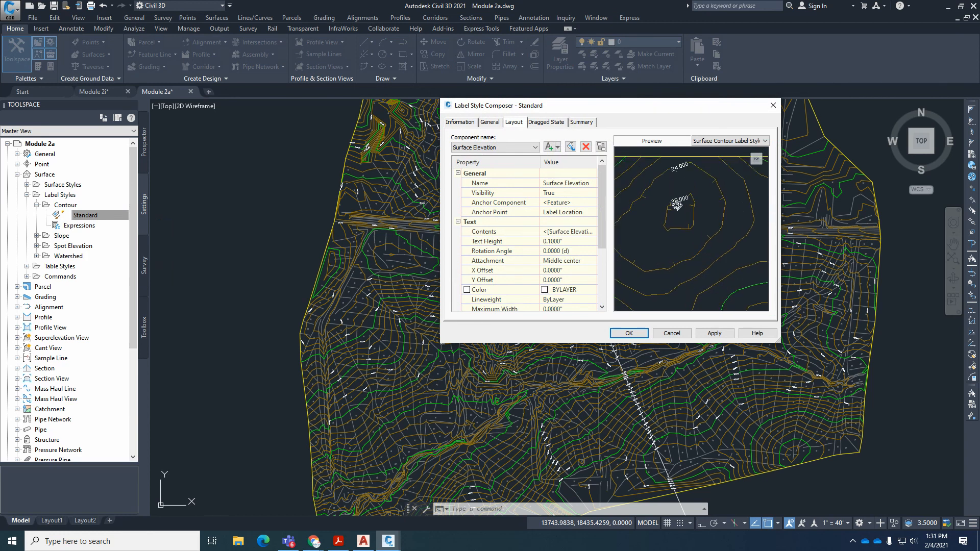
scroll(676, 203, "up", 2)
middle_click_drag(676, 204, 680, 226)
scroll(680, 227, "up", 2)
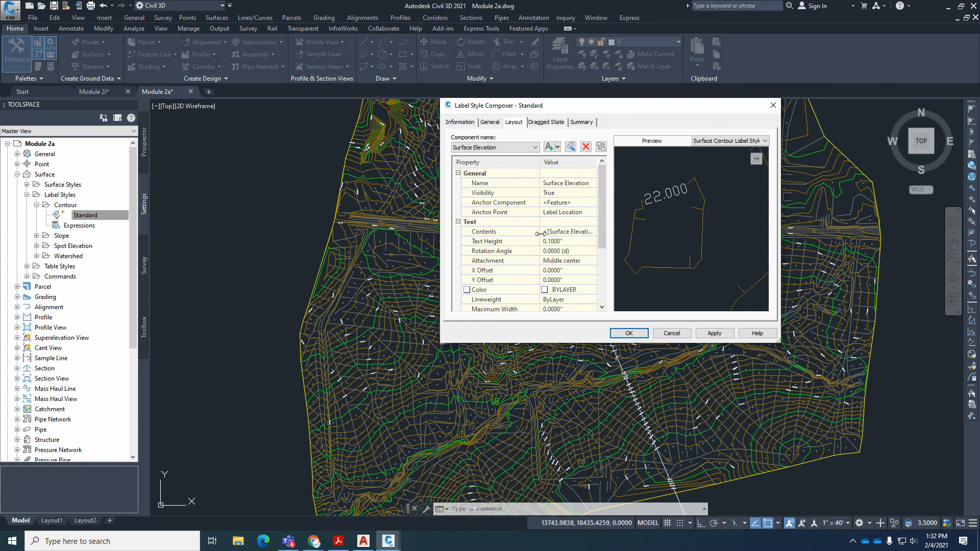
left_click(466, 122)
left_click(491, 122)
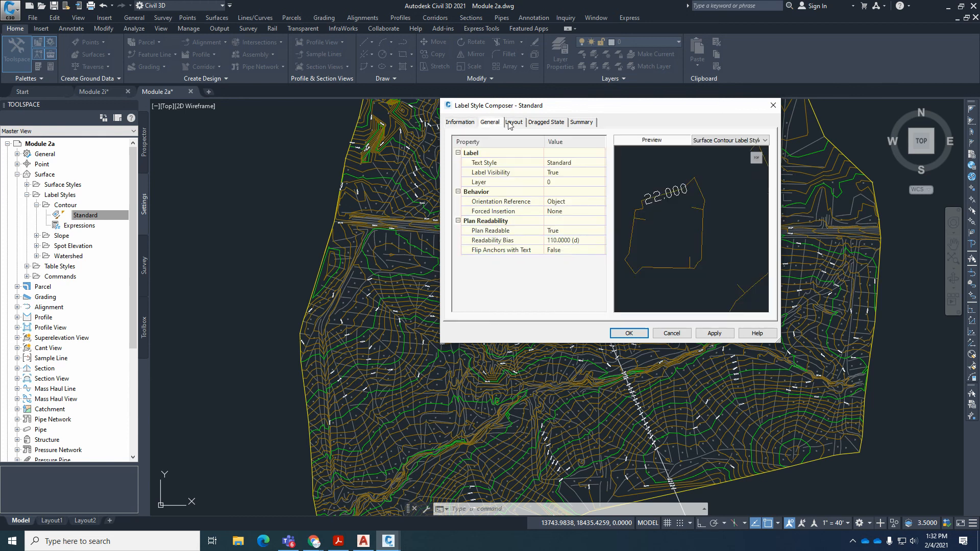
left_click(512, 122)
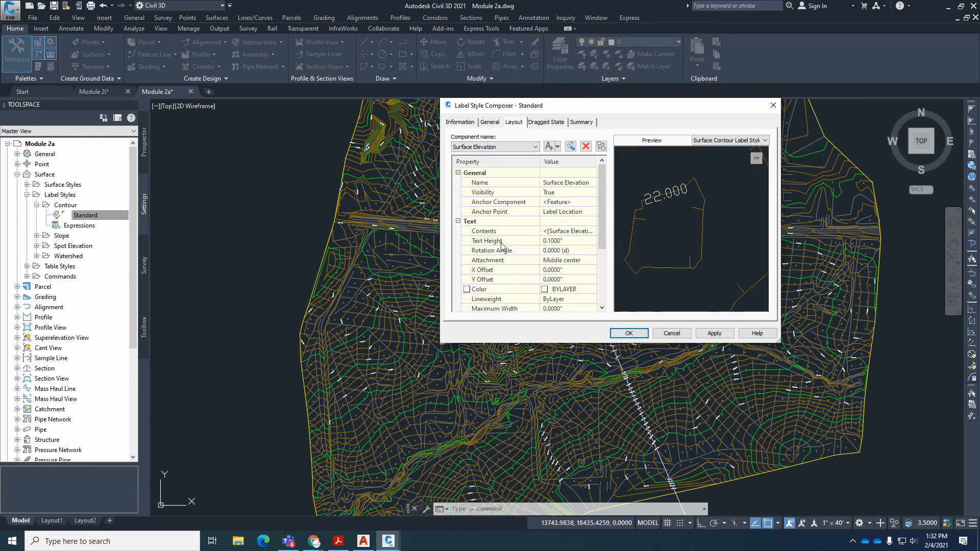
Step: Open the text contents of the Surface Elevation label component and erase the existing property code
left_click(586, 231)
left_click(587, 231)
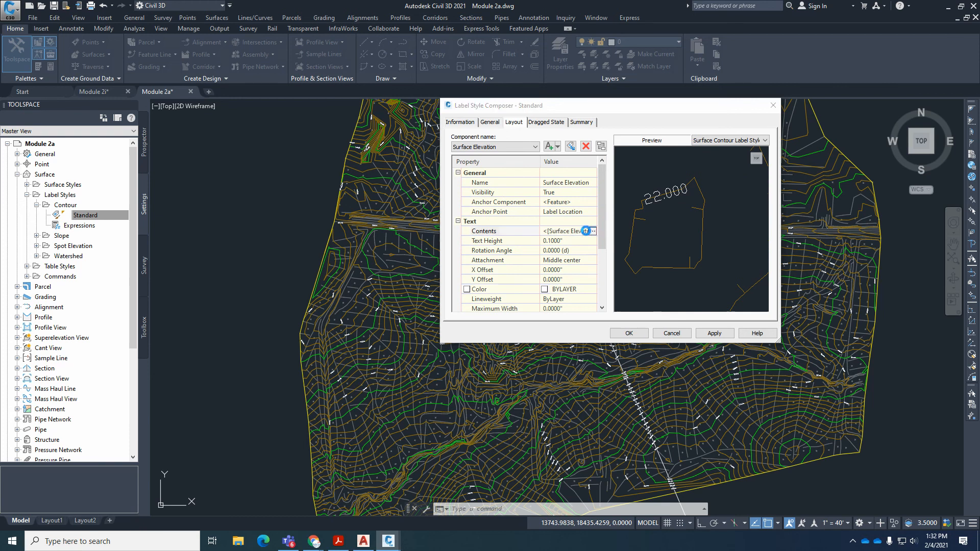
left_click(431, 123)
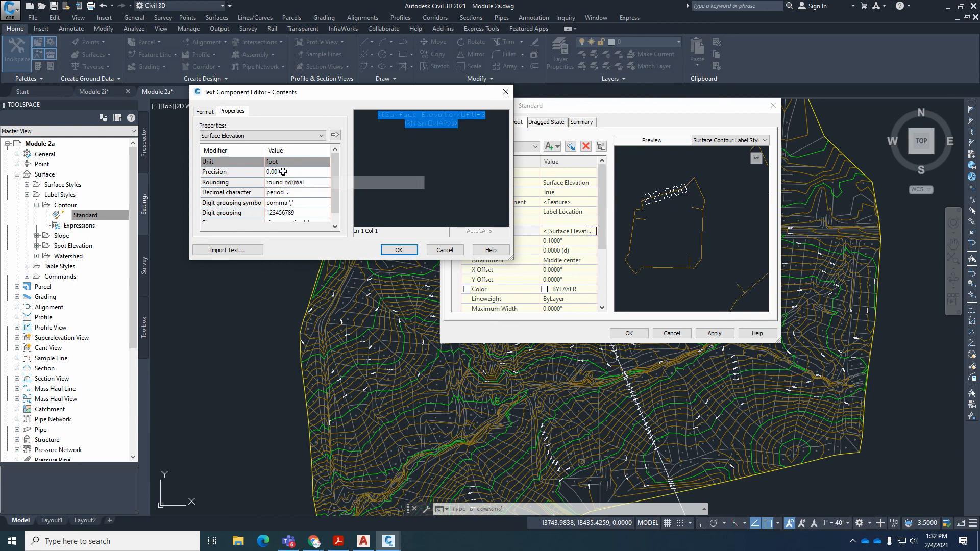
key("Delete")
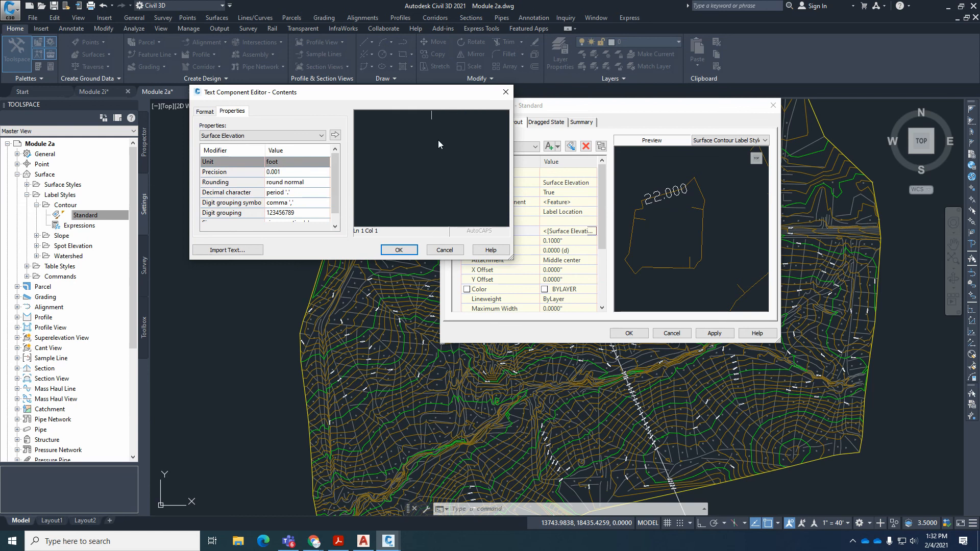
Step: Insert the Surface Elevation property with precision 1 into the label contents and apply the change to the Standard contour label style
left_click(285, 174)
left_click(287, 174)
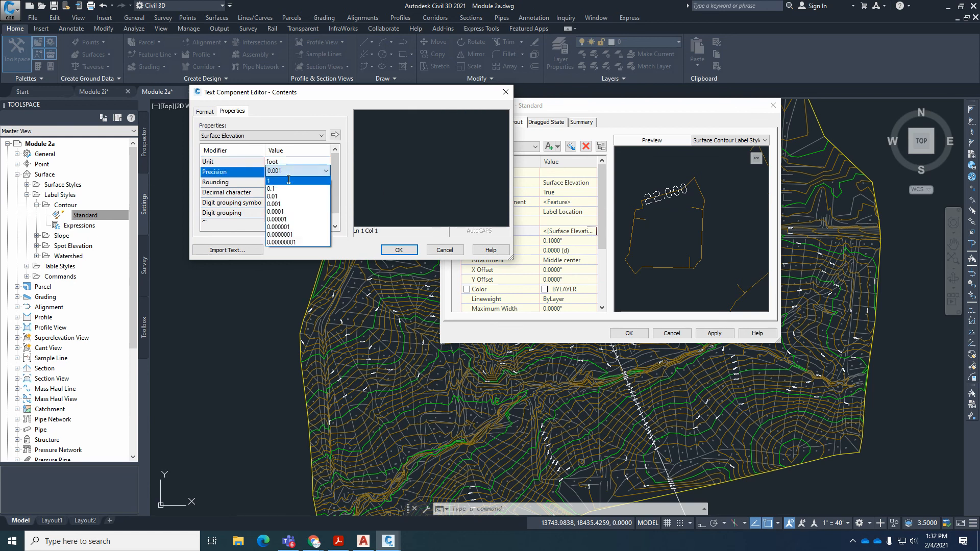
left_click(291, 183)
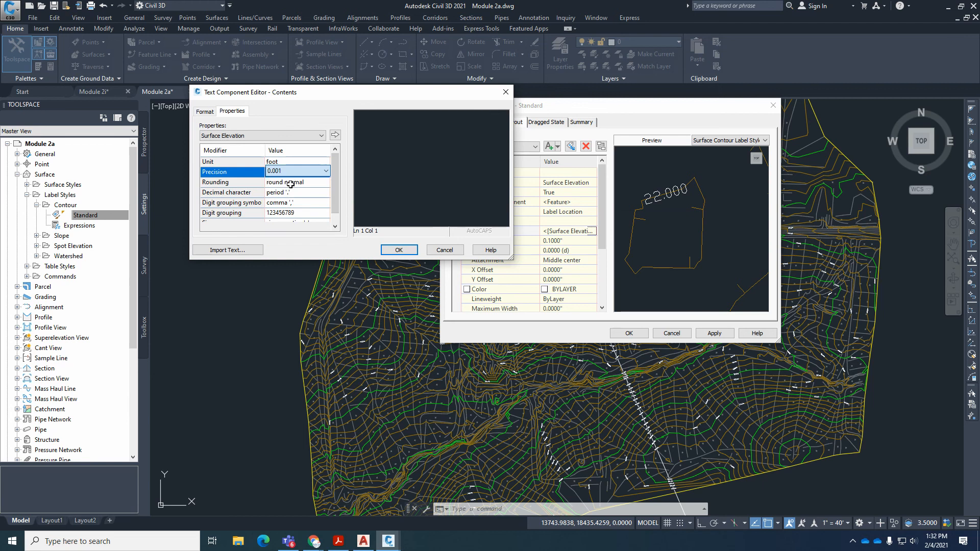
left_click(335, 135)
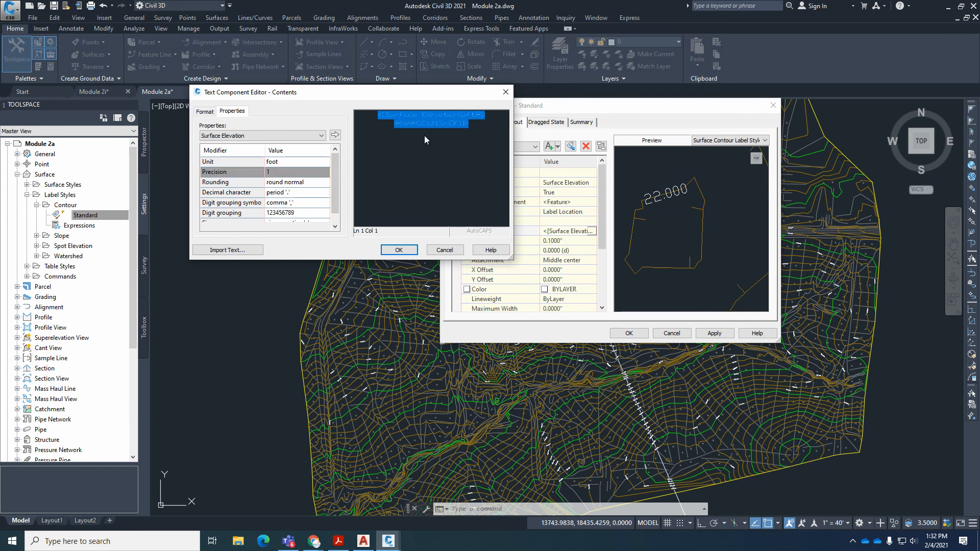
left_click(401, 251)
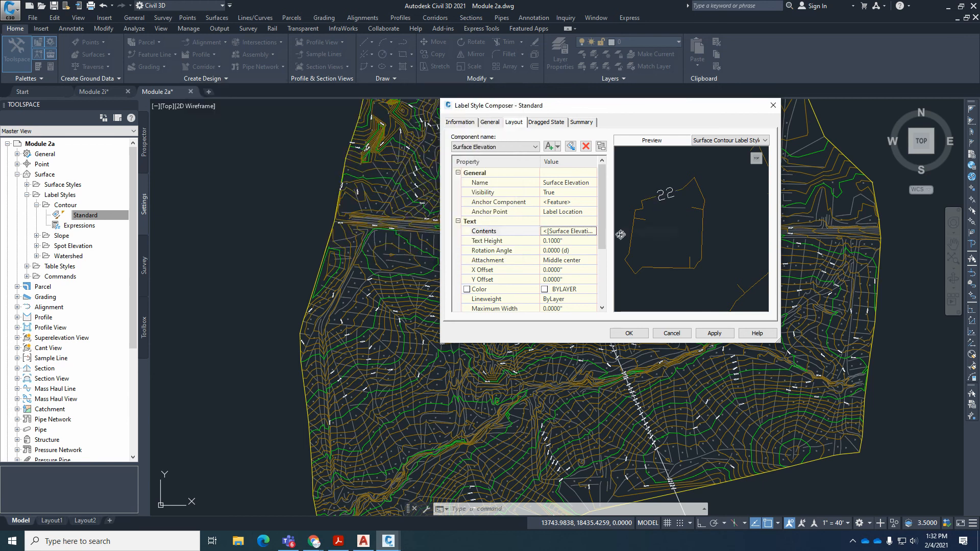
left_click(726, 336)
left_click(628, 335)
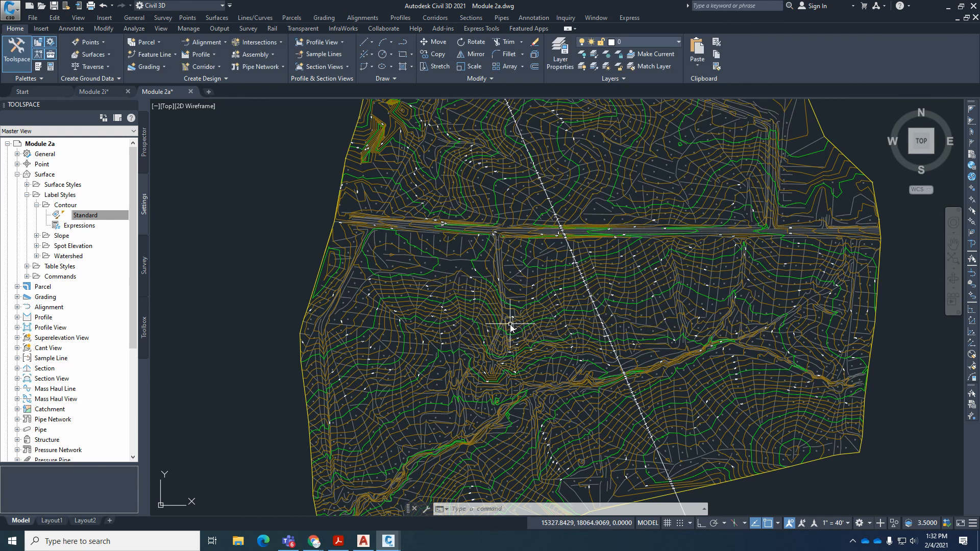
Step: Examine the precision of the contour labels up close and across the full surface
scroll(511, 327, "up", 10)
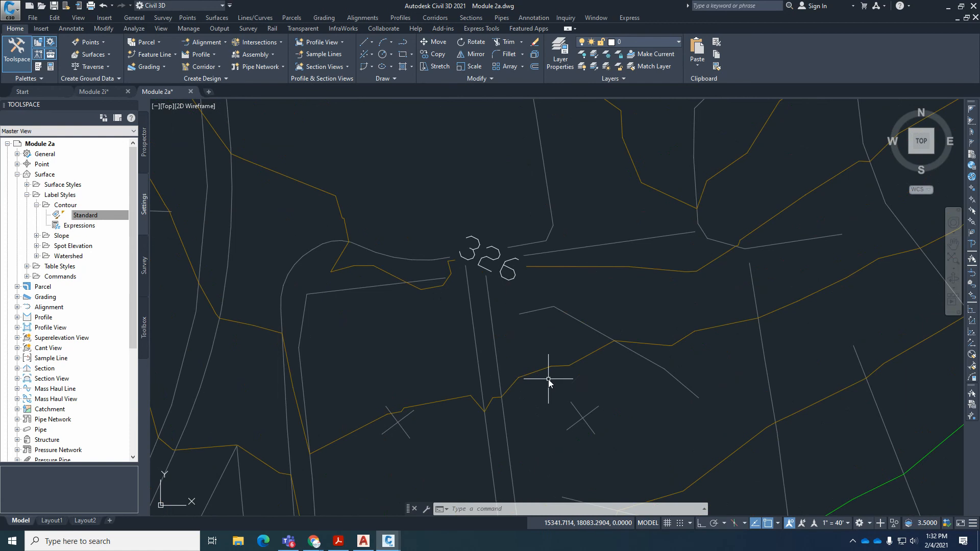
scroll(480, 378, "down", 10)
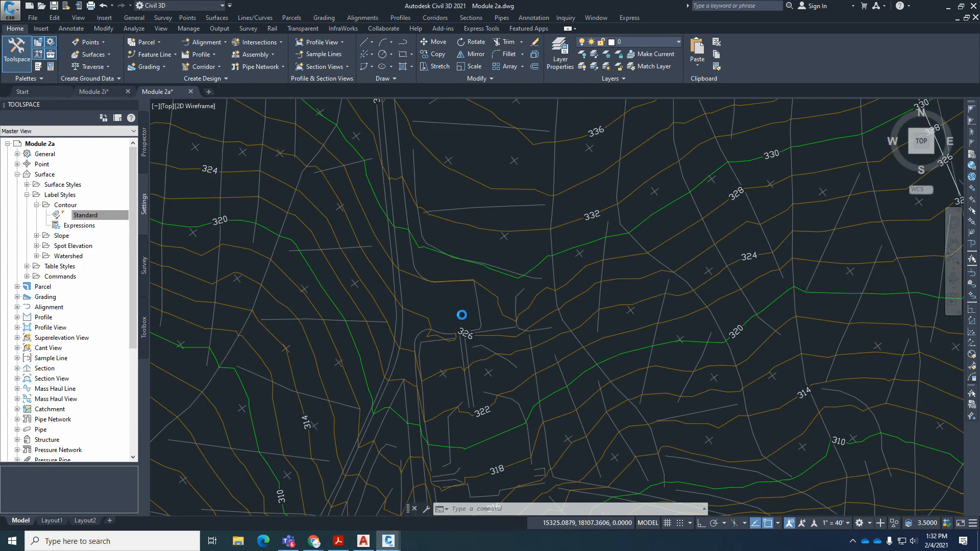
scroll(480, 244, "down", 6)
scroll(527, 230, "up", 2)
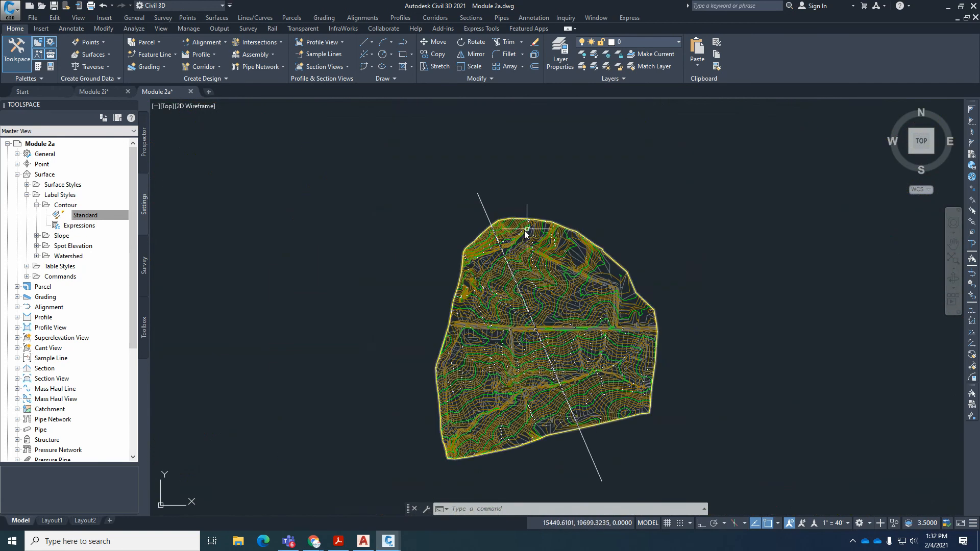